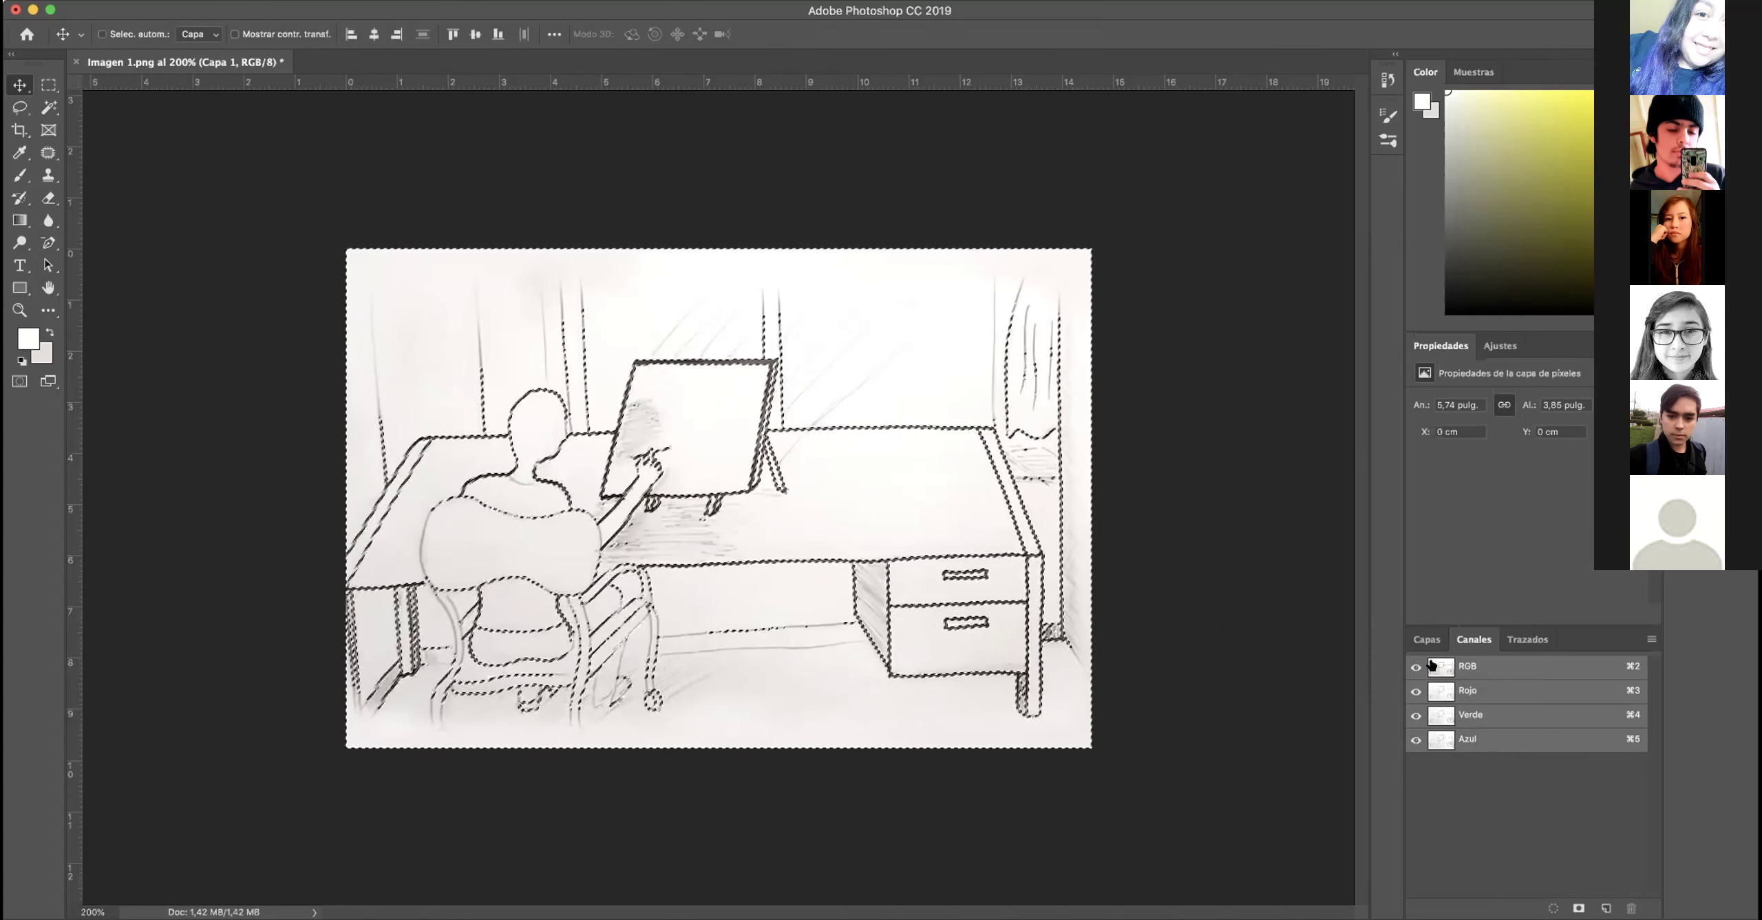
- Return to the layers, add a new empty layer above Capa 1 and hide Capa 1
click(1427, 639)
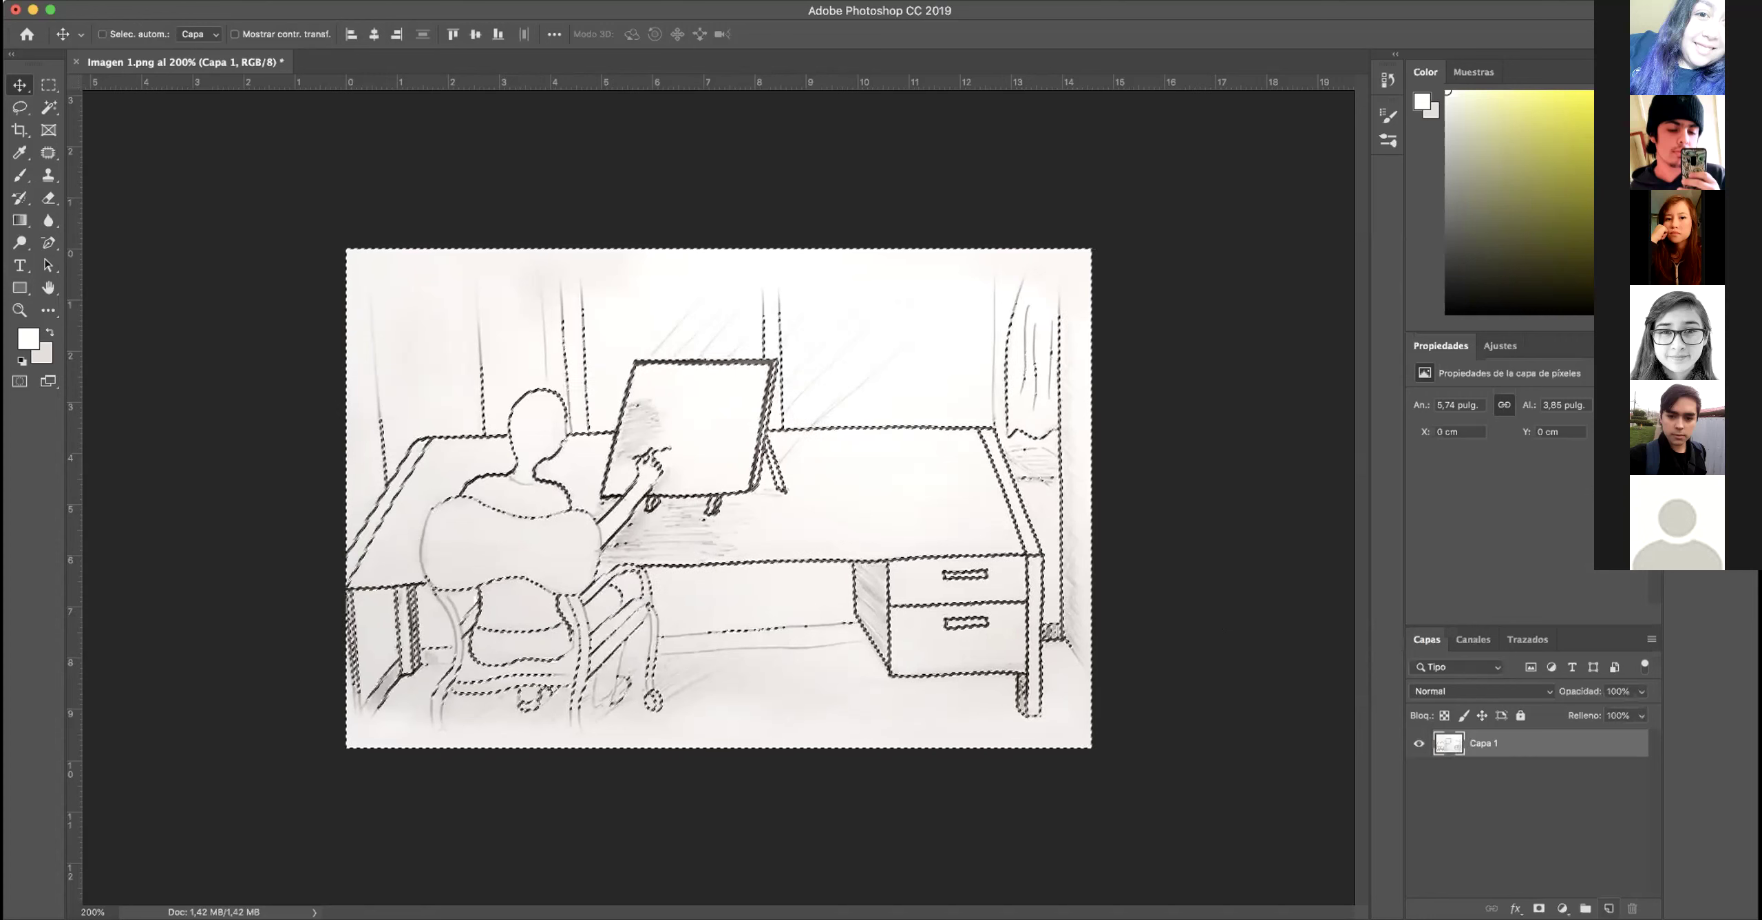
click(1609, 908)
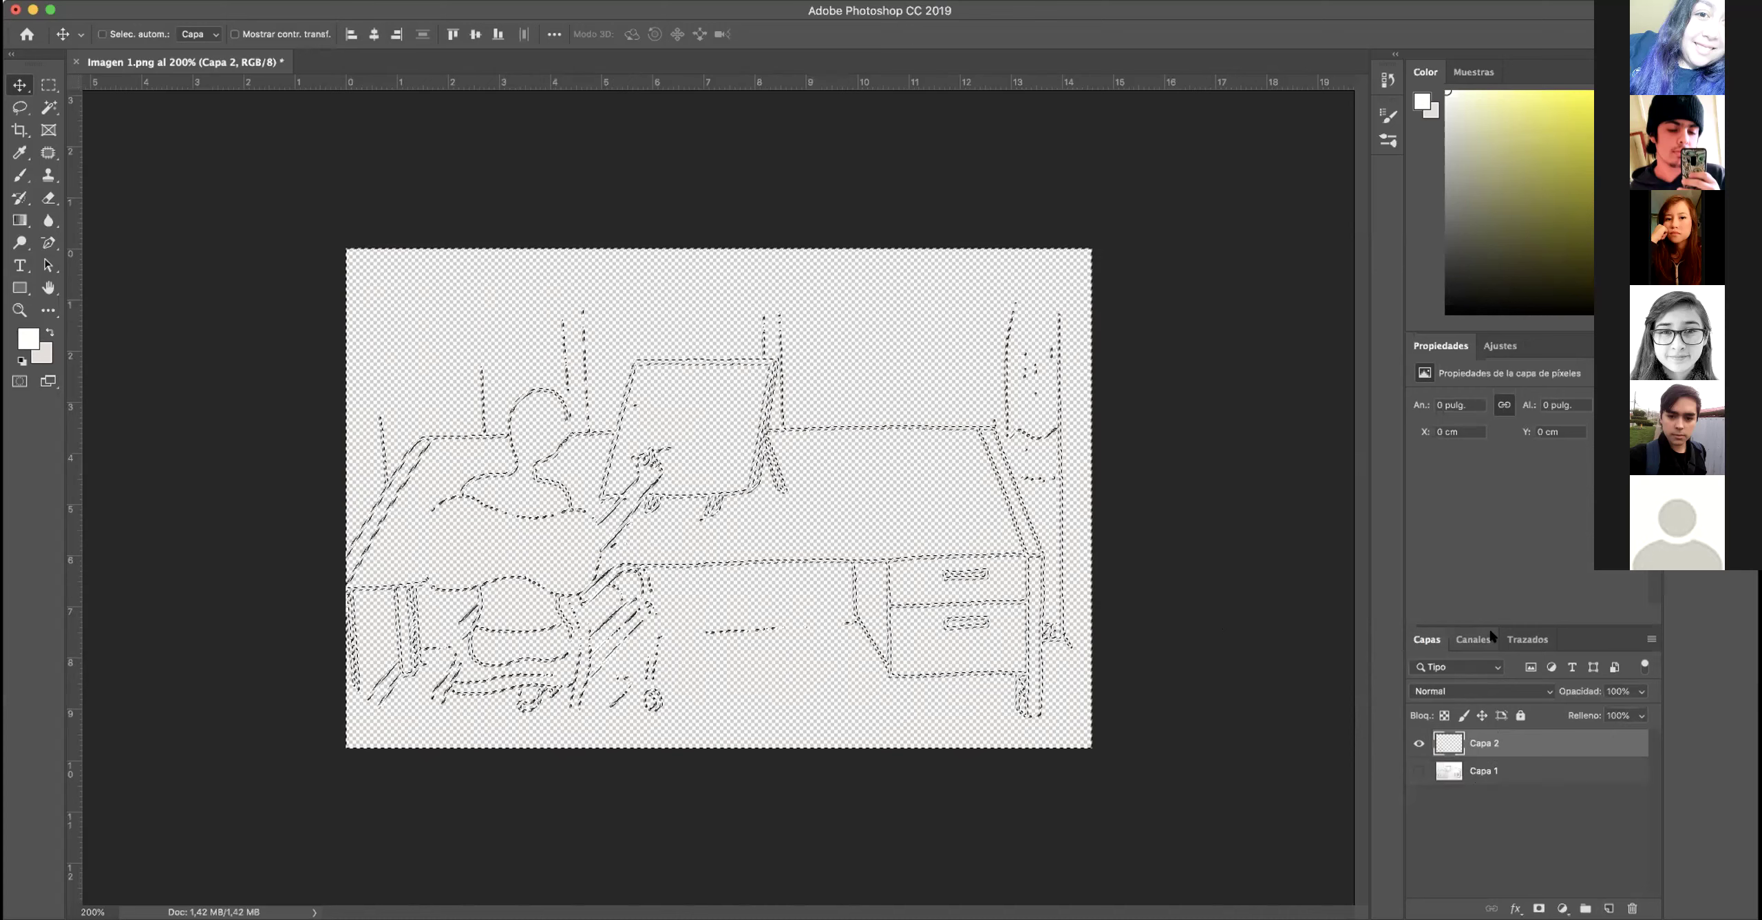
- Set the foreground colour to a dark blue with hue 199° and saturation 91%
click(28, 341)
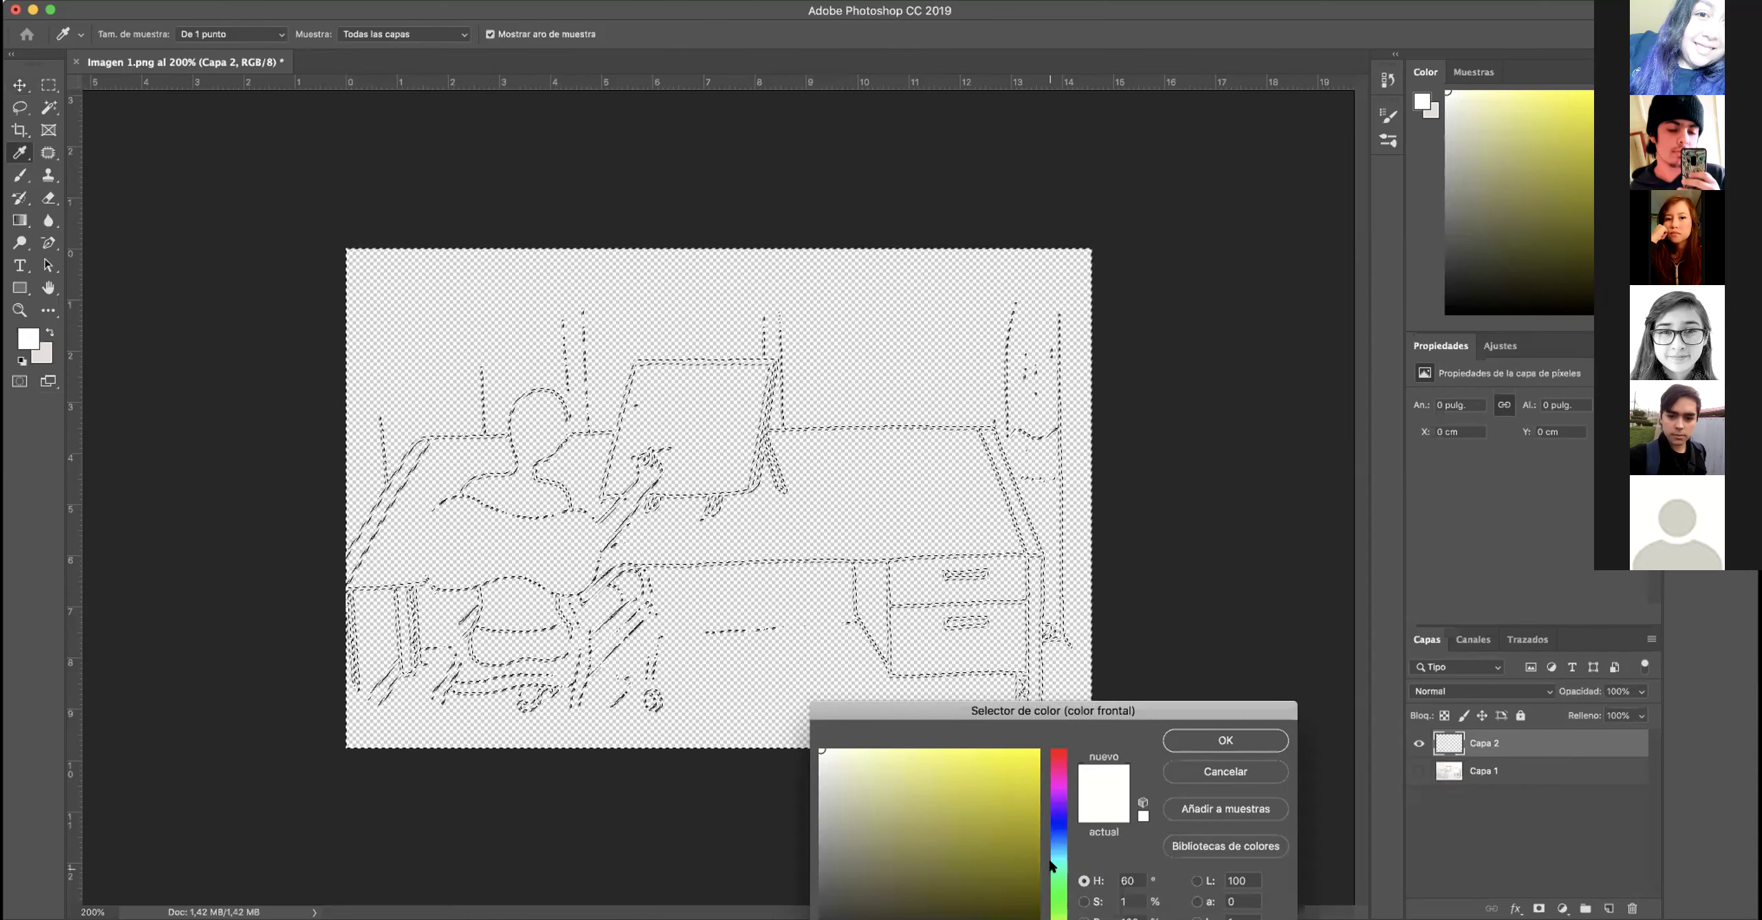
drag(1054, 868, 1056, 847)
click(1019, 839)
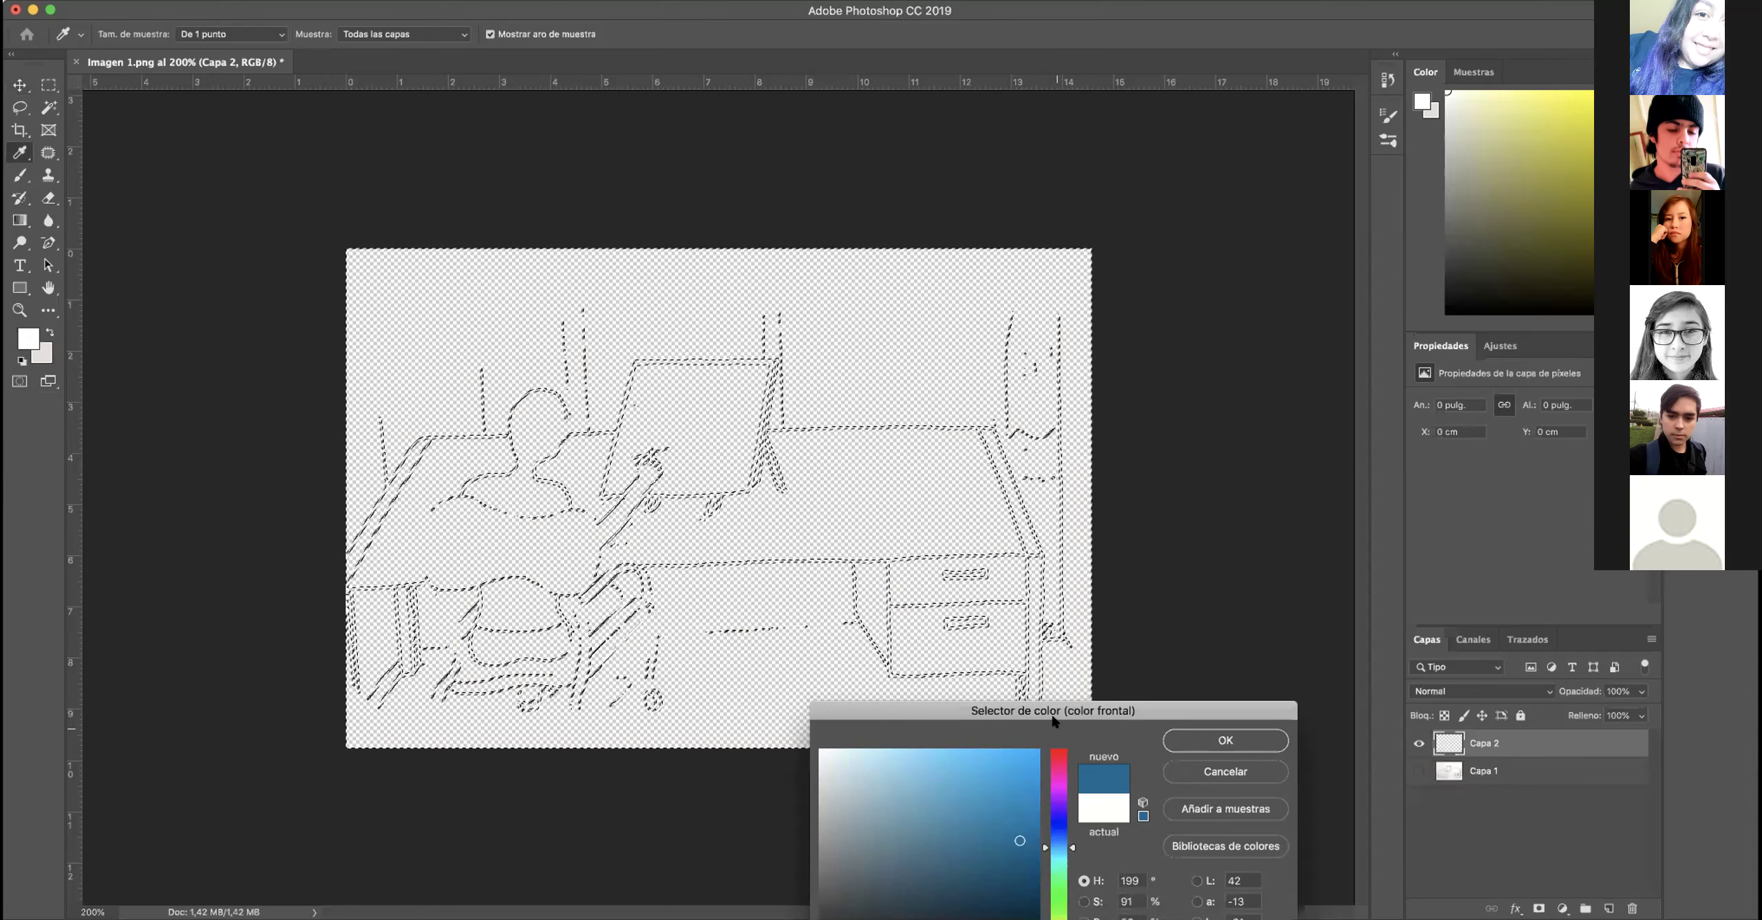
click(1176, 738)
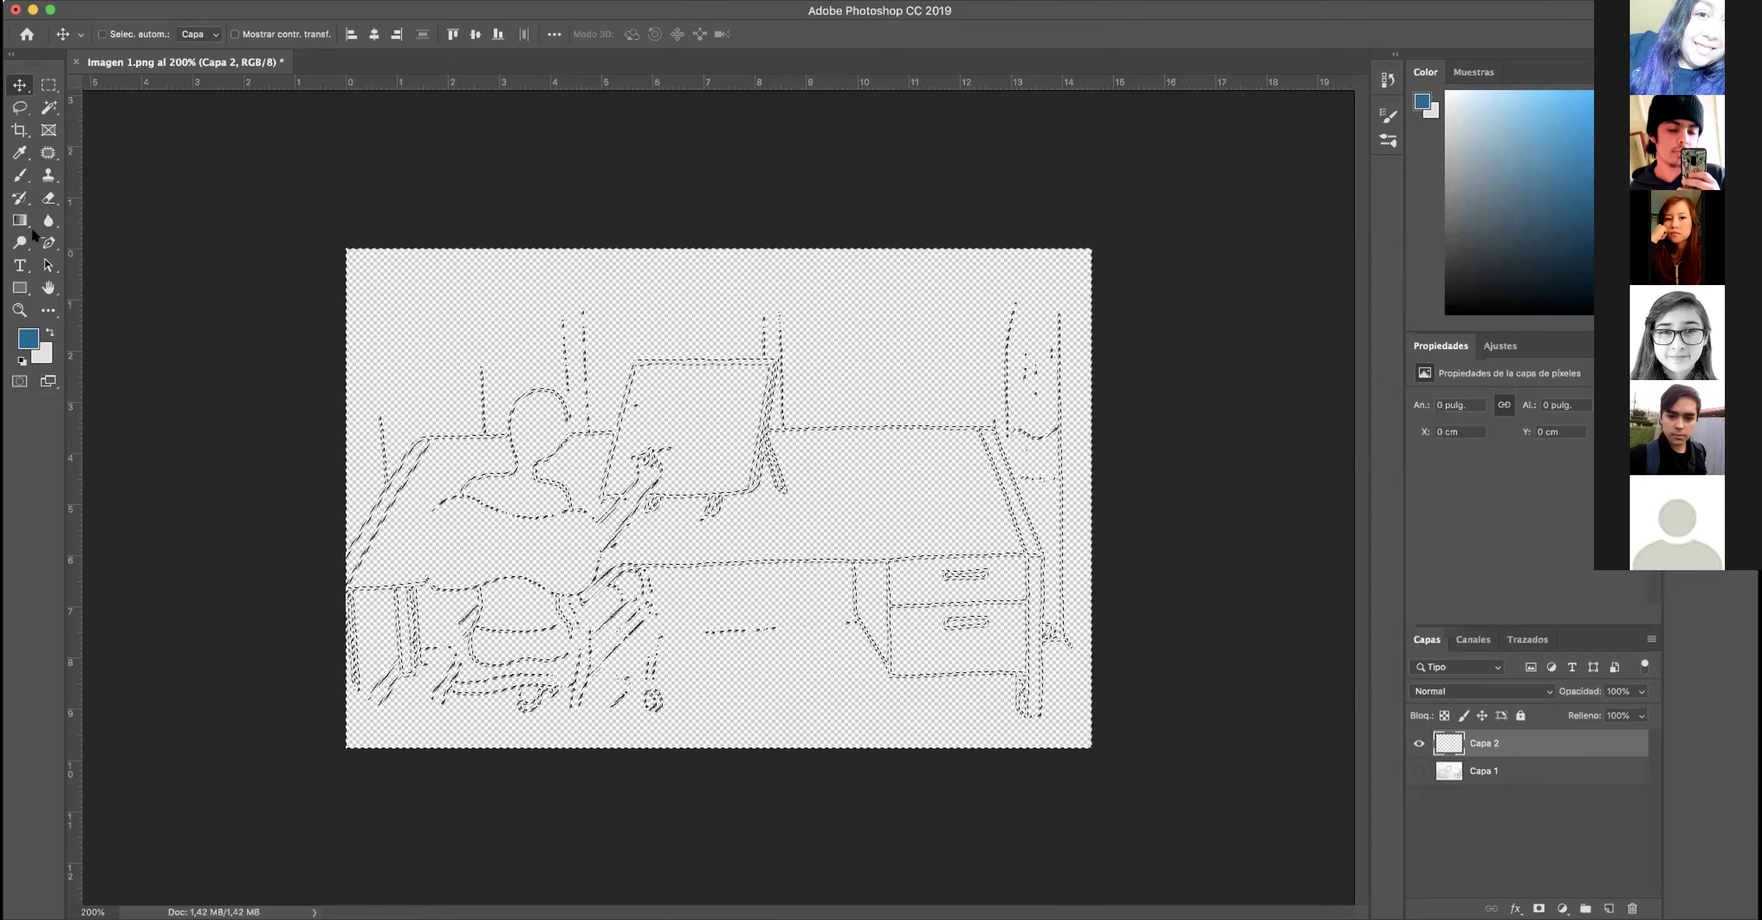
- Try to fill the active selection on Capa 2 with the dark blue using the Paint Bucket, and undo the fill
click(21, 220)
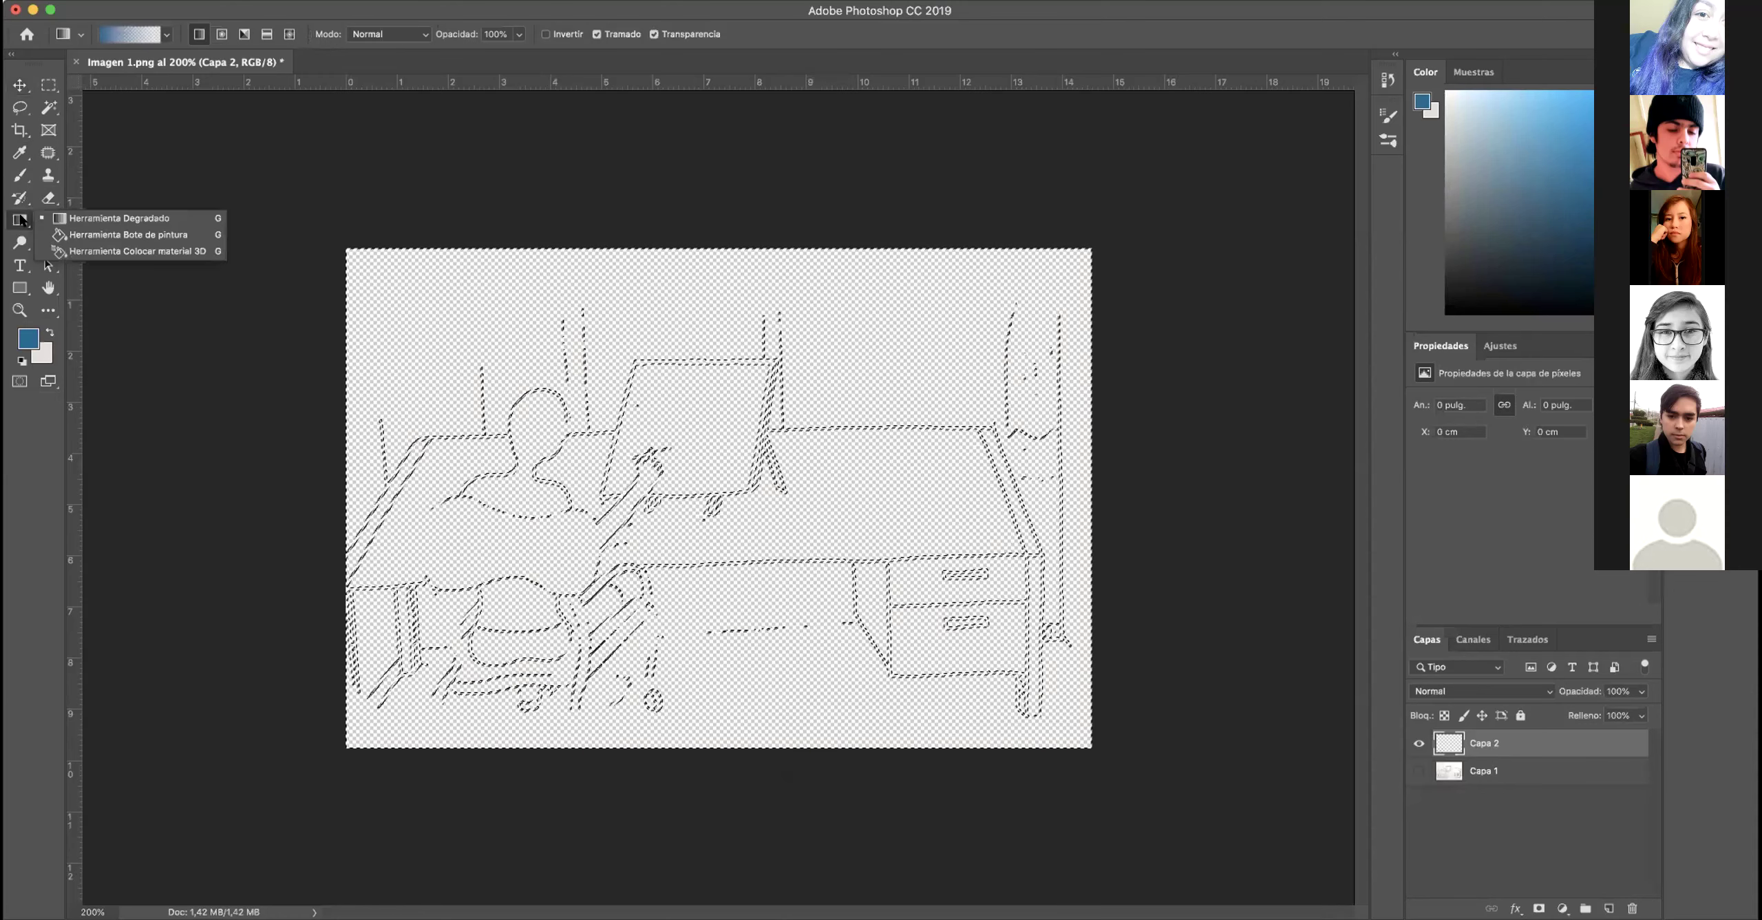
click(110, 234)
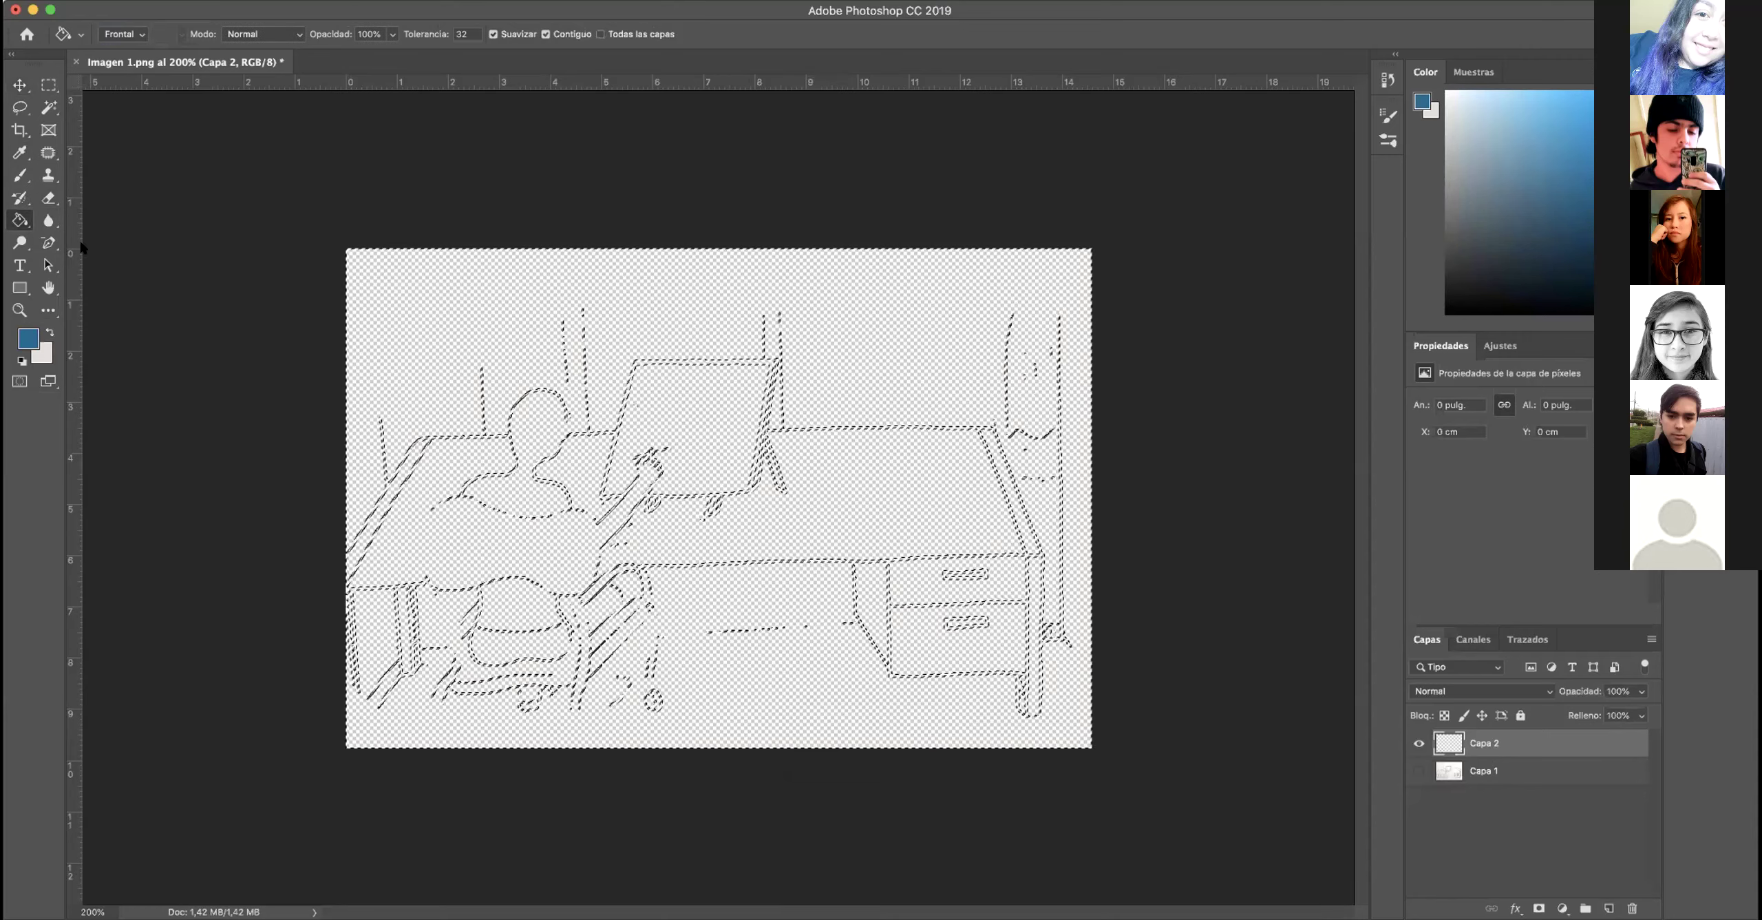
click(567, 442)
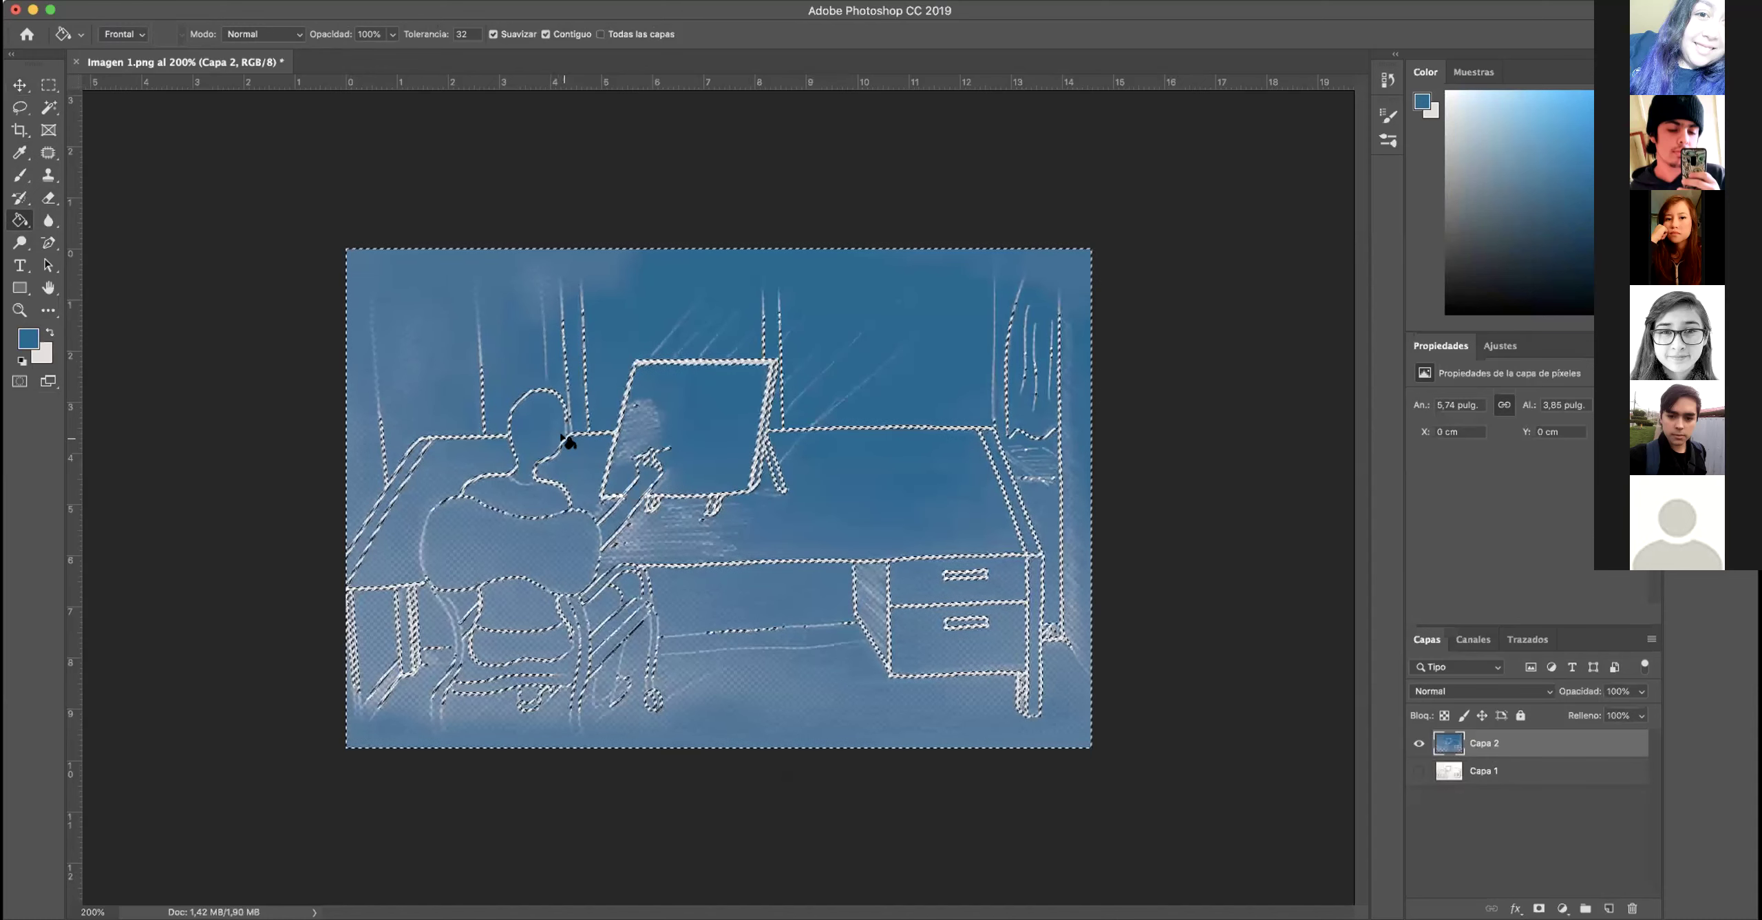
key(super+z)
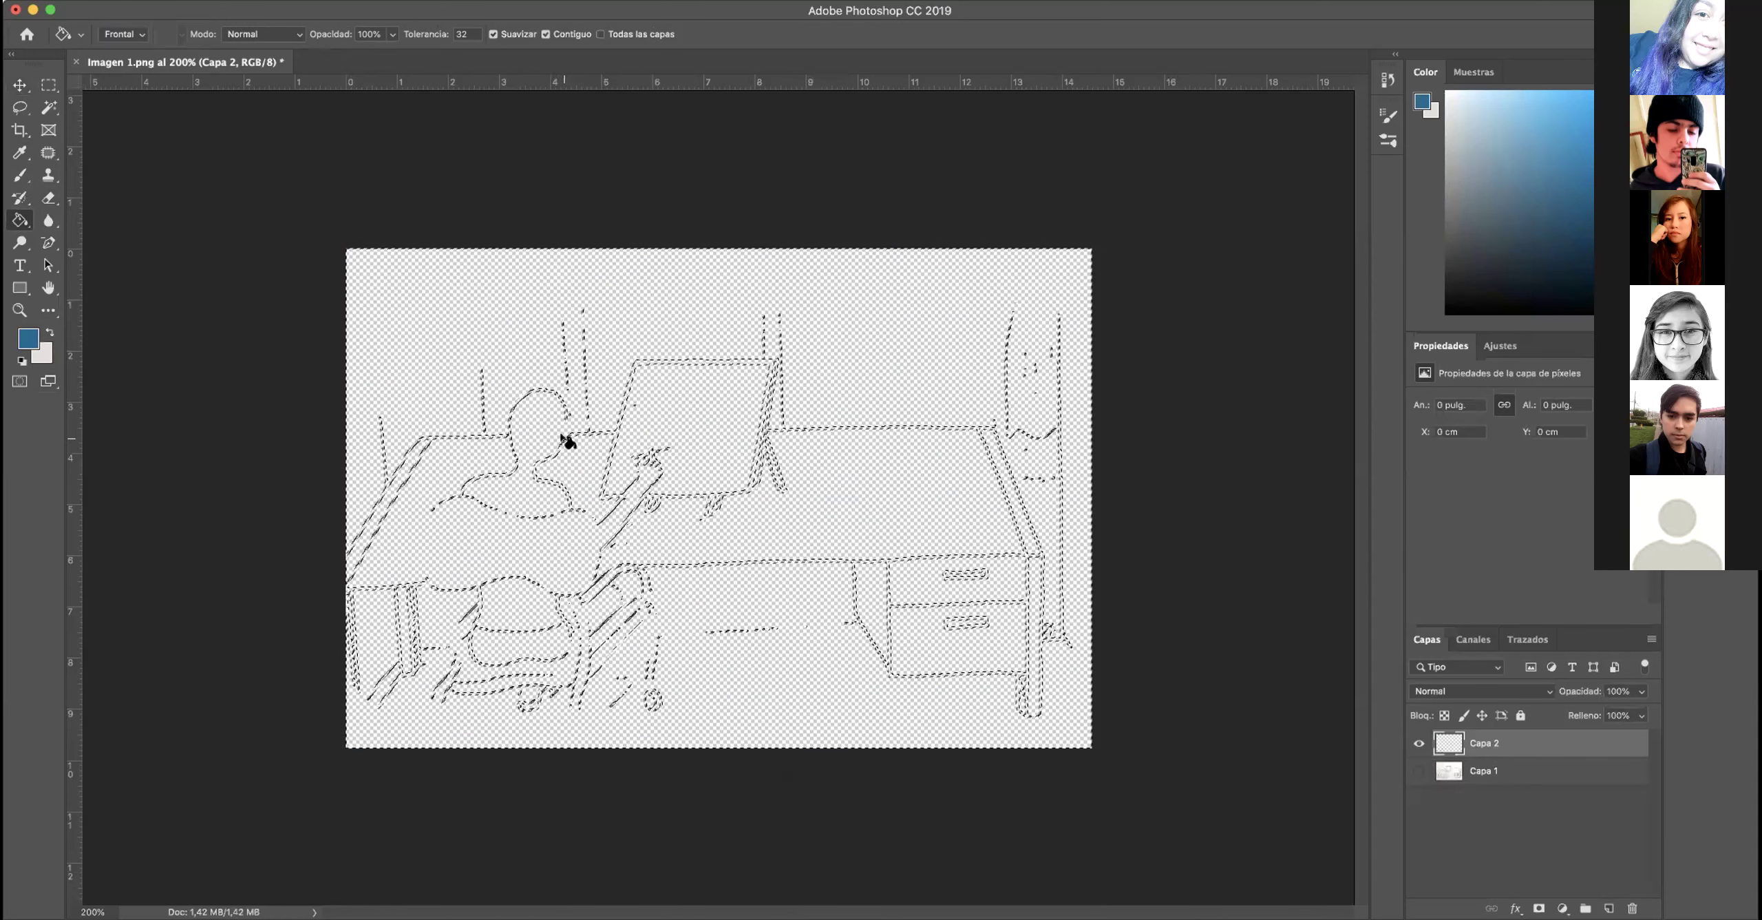
- Invert the selection, fill the sketch lines on Capa 2 with the dark blue, and deselect
click(351, 0)
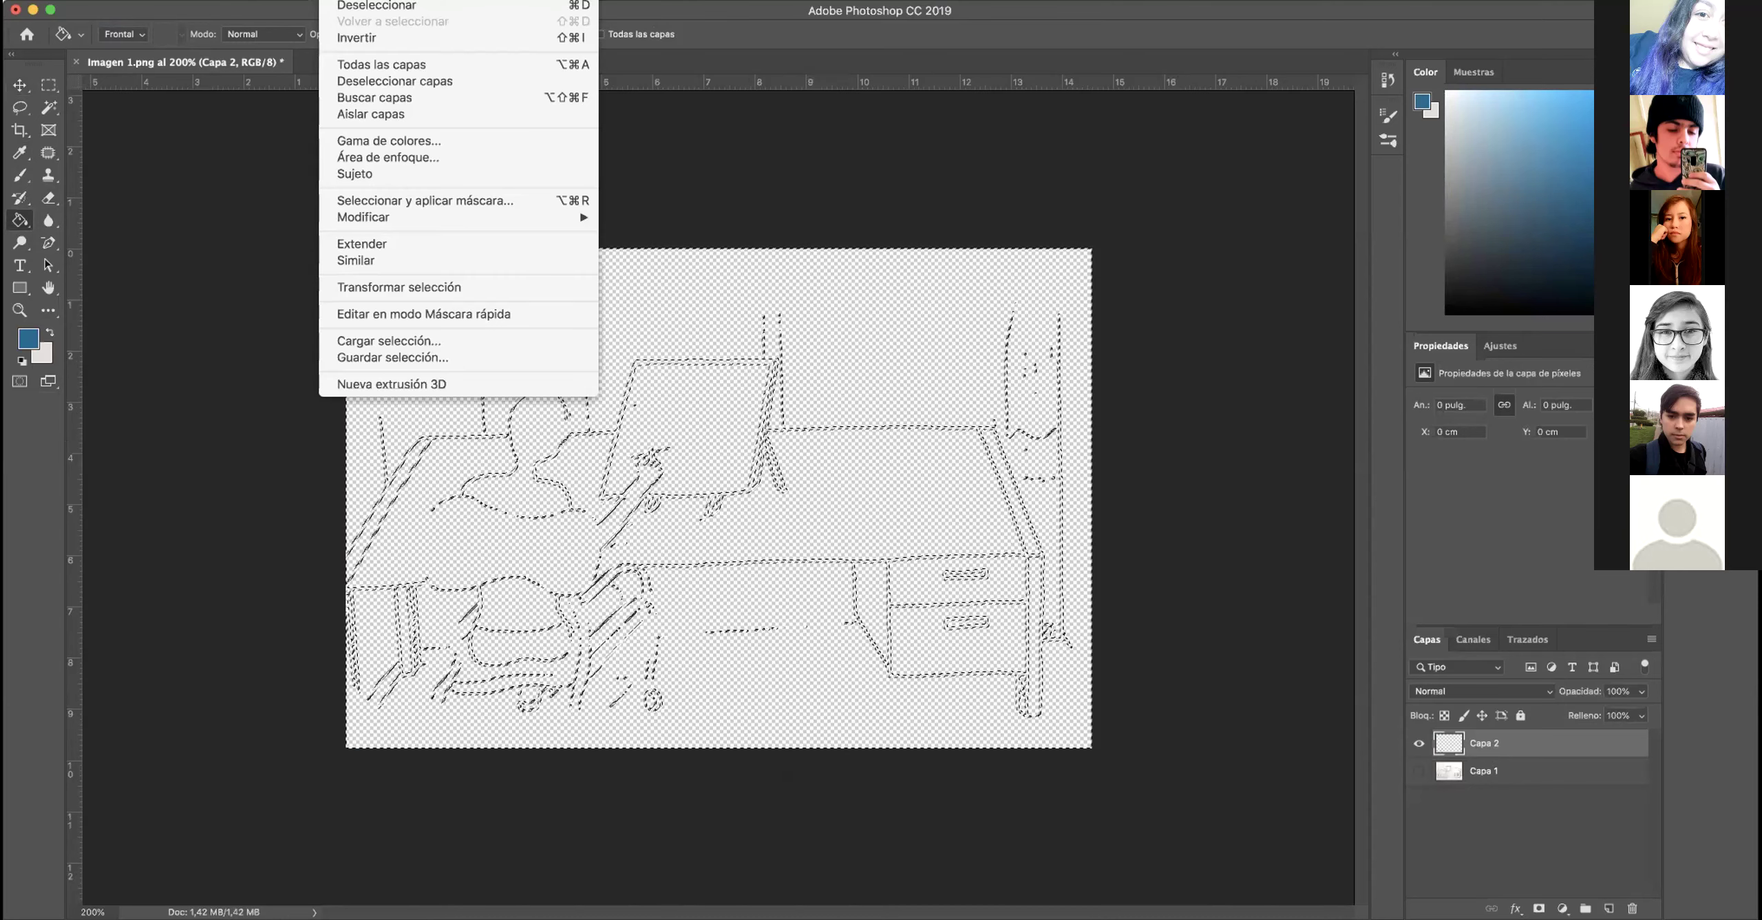
click(369, 39)
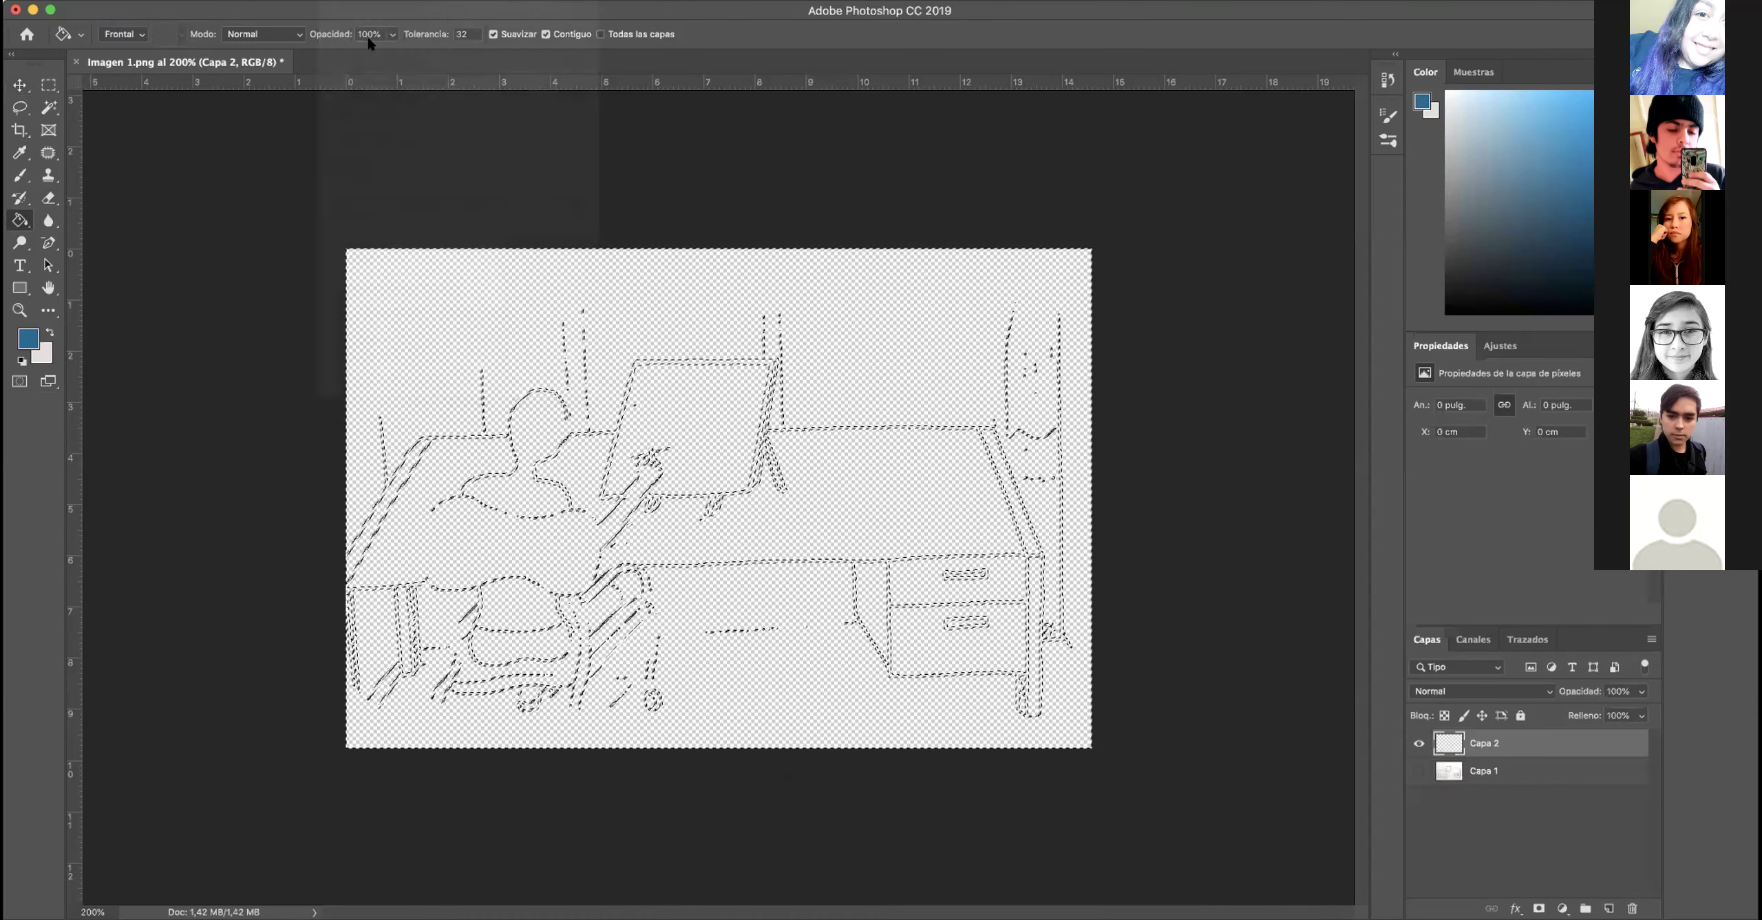
click(541, 475)
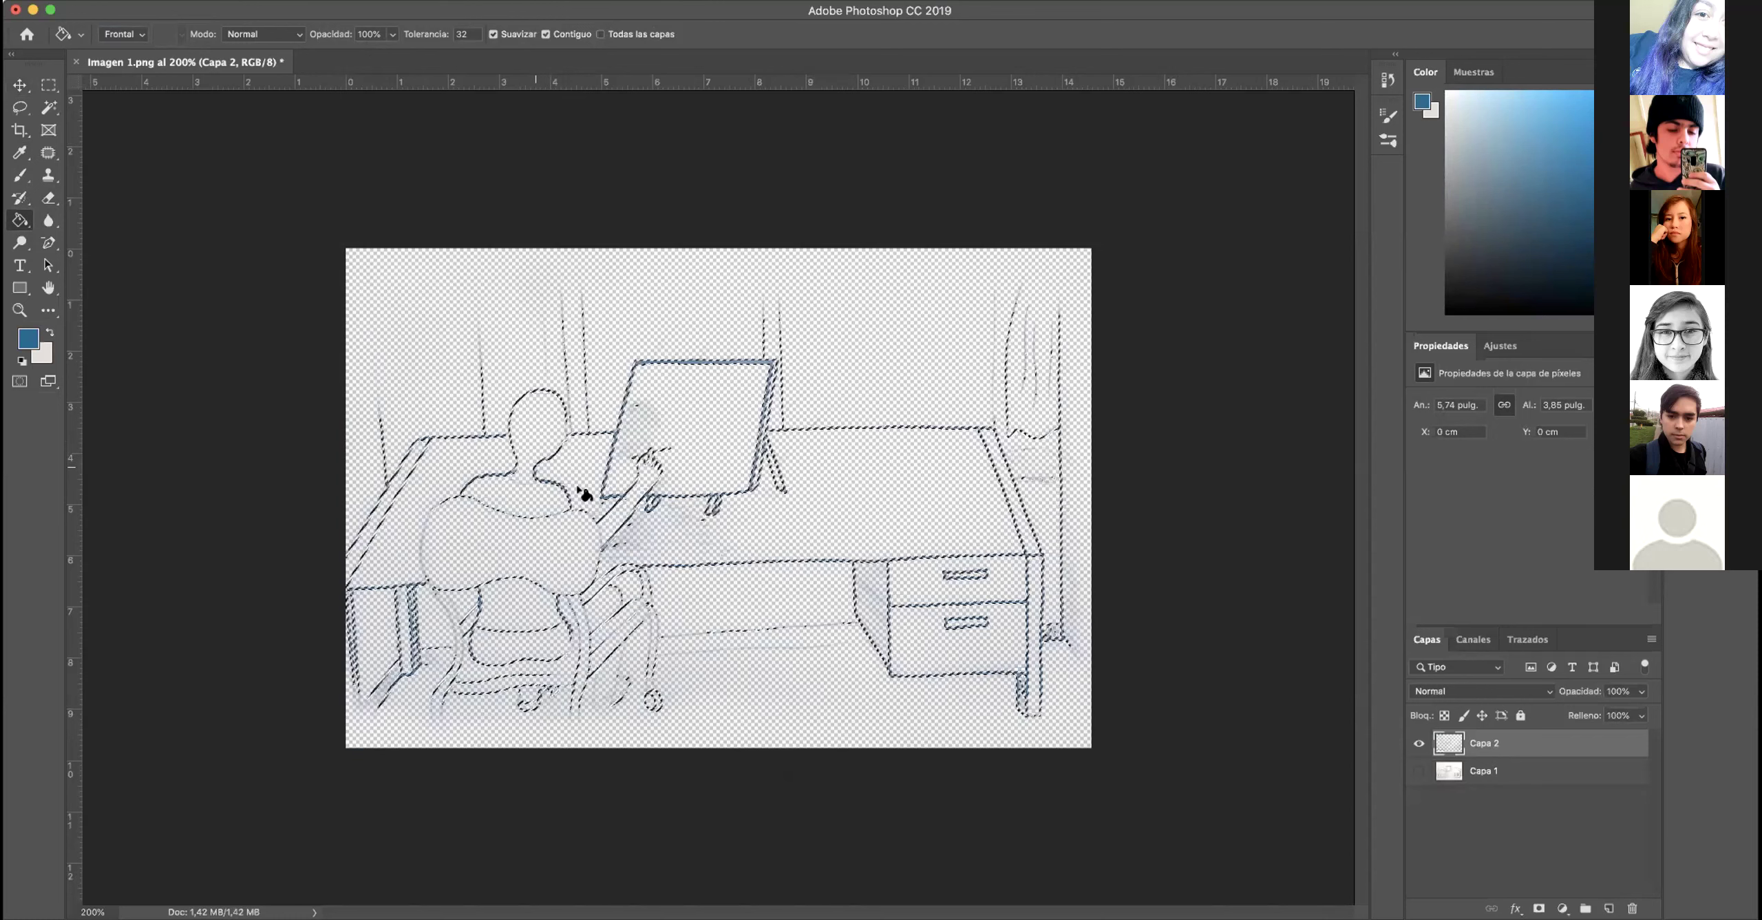
click(48, 87)
click(232, 301)
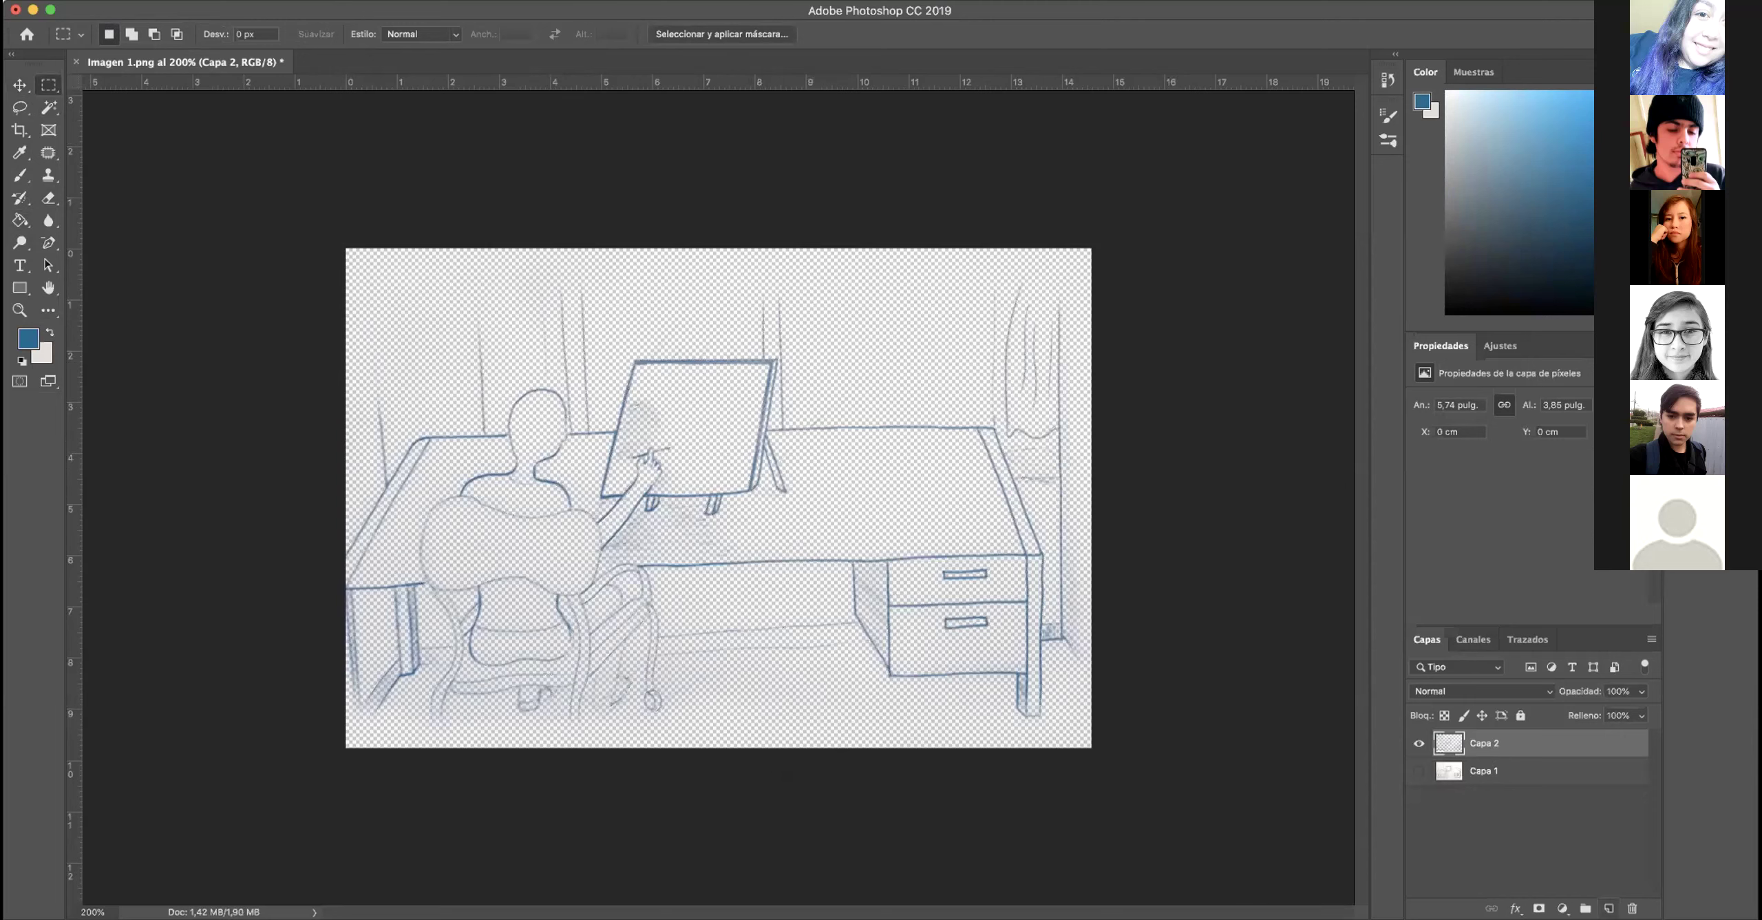
- Add a new empty layer and place it between Capa 2 and Capa 1
click(1609, 908)
drag(1495, 745, 1486, 779)
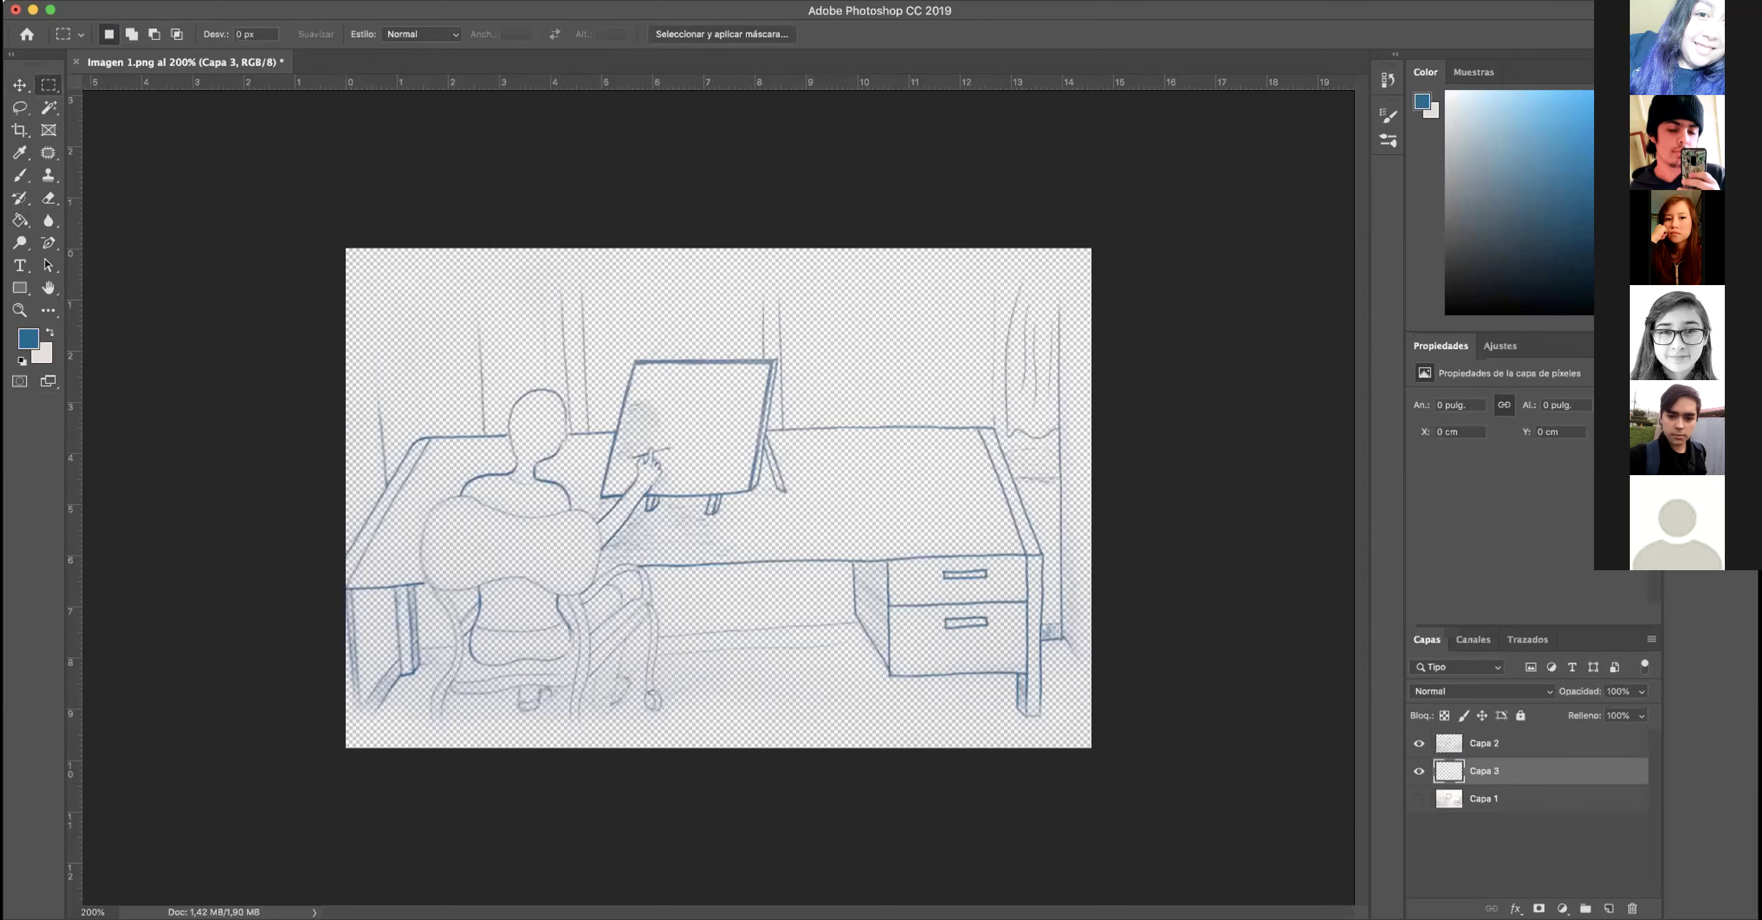
- Set the foreground colour to a lighter blue with hue 200° and saturation 73%
click(27, 337)
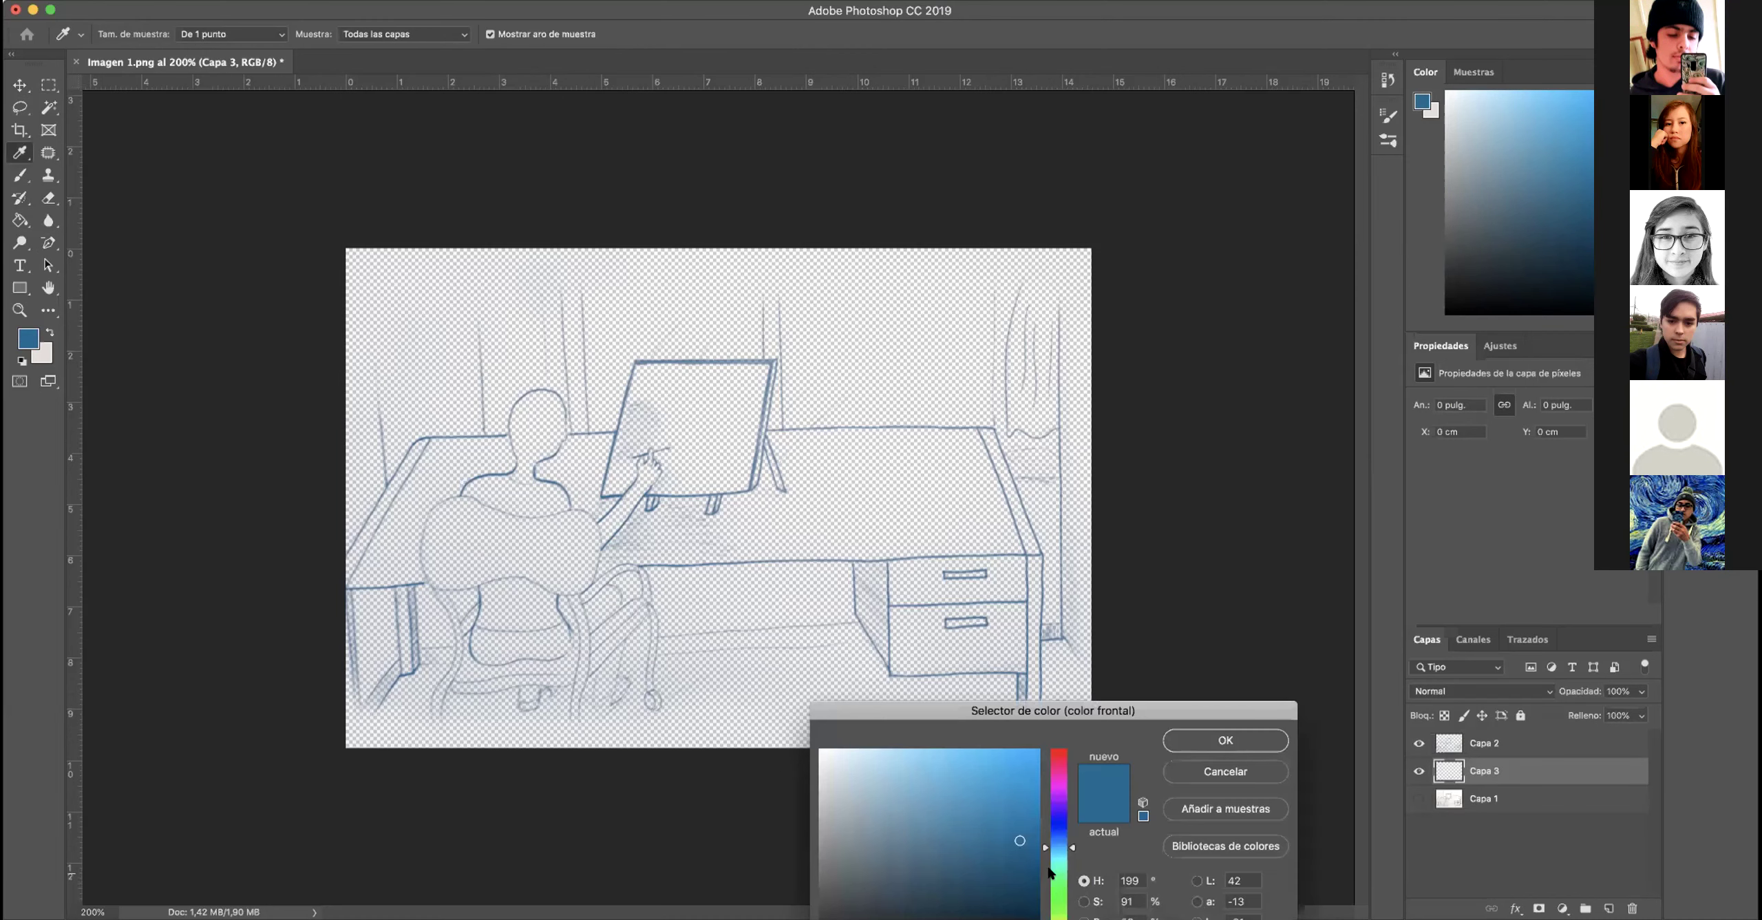
click(1053, 833)
mouse_move(1053, 832)
mouse_down()
mouse_move(1019, 783)
mouse_move(974, 786)
mouse_up()
drag(1057, 857, 1053, 852)
click(1003, 835)
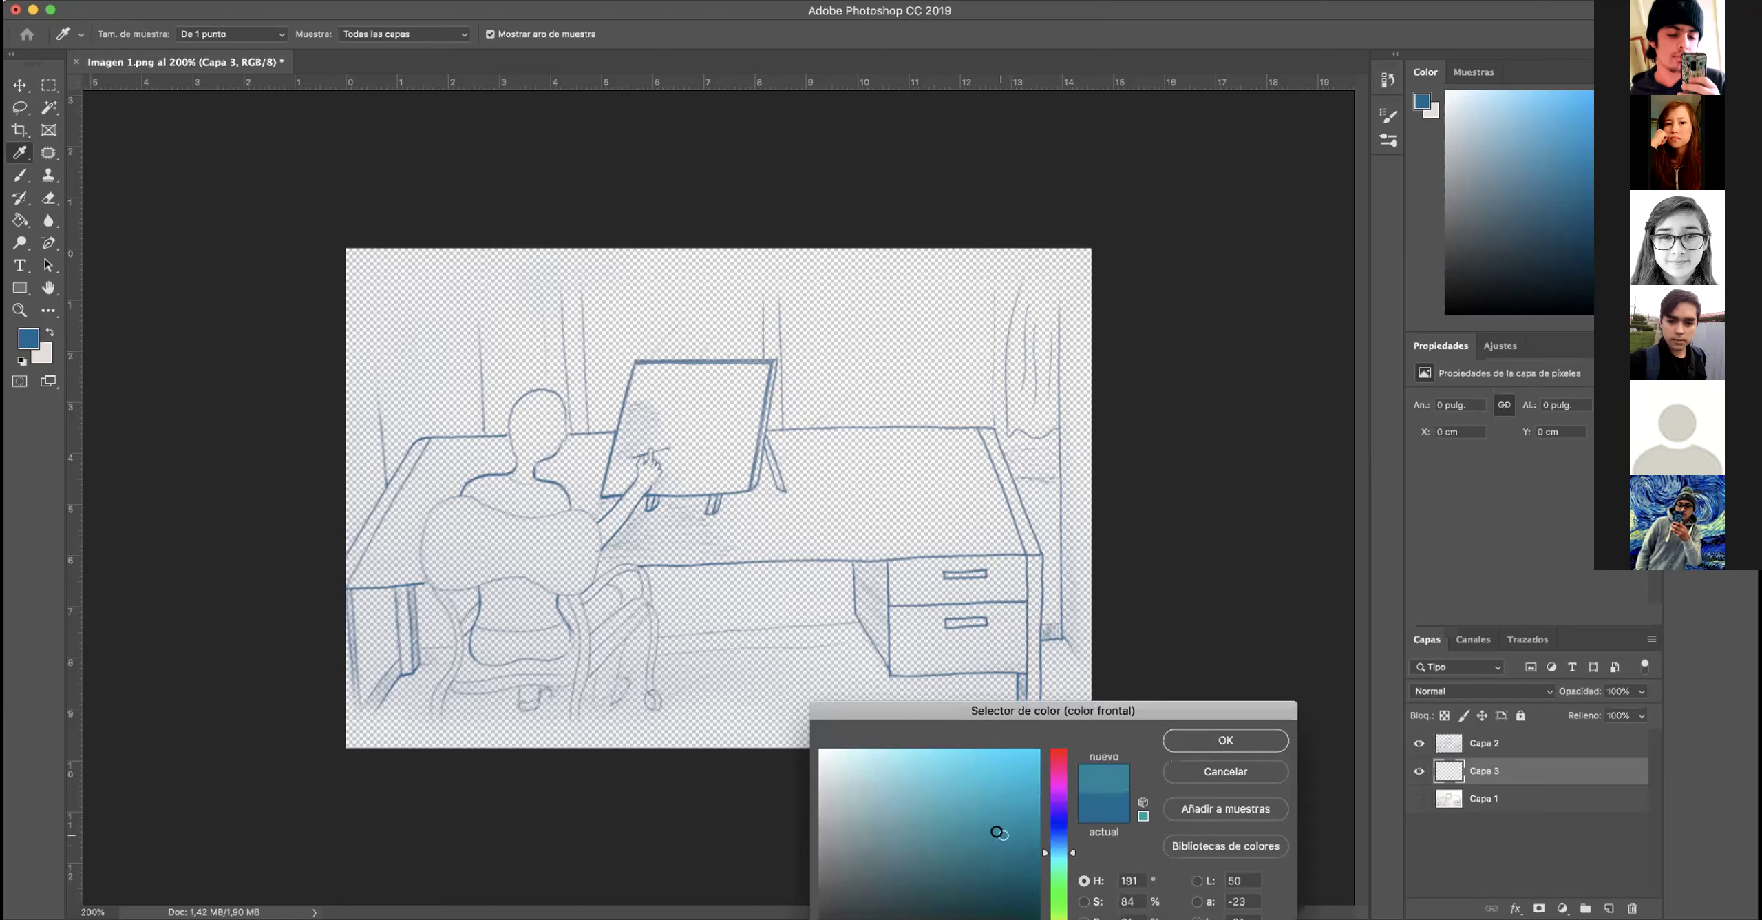
click(1003, 866)
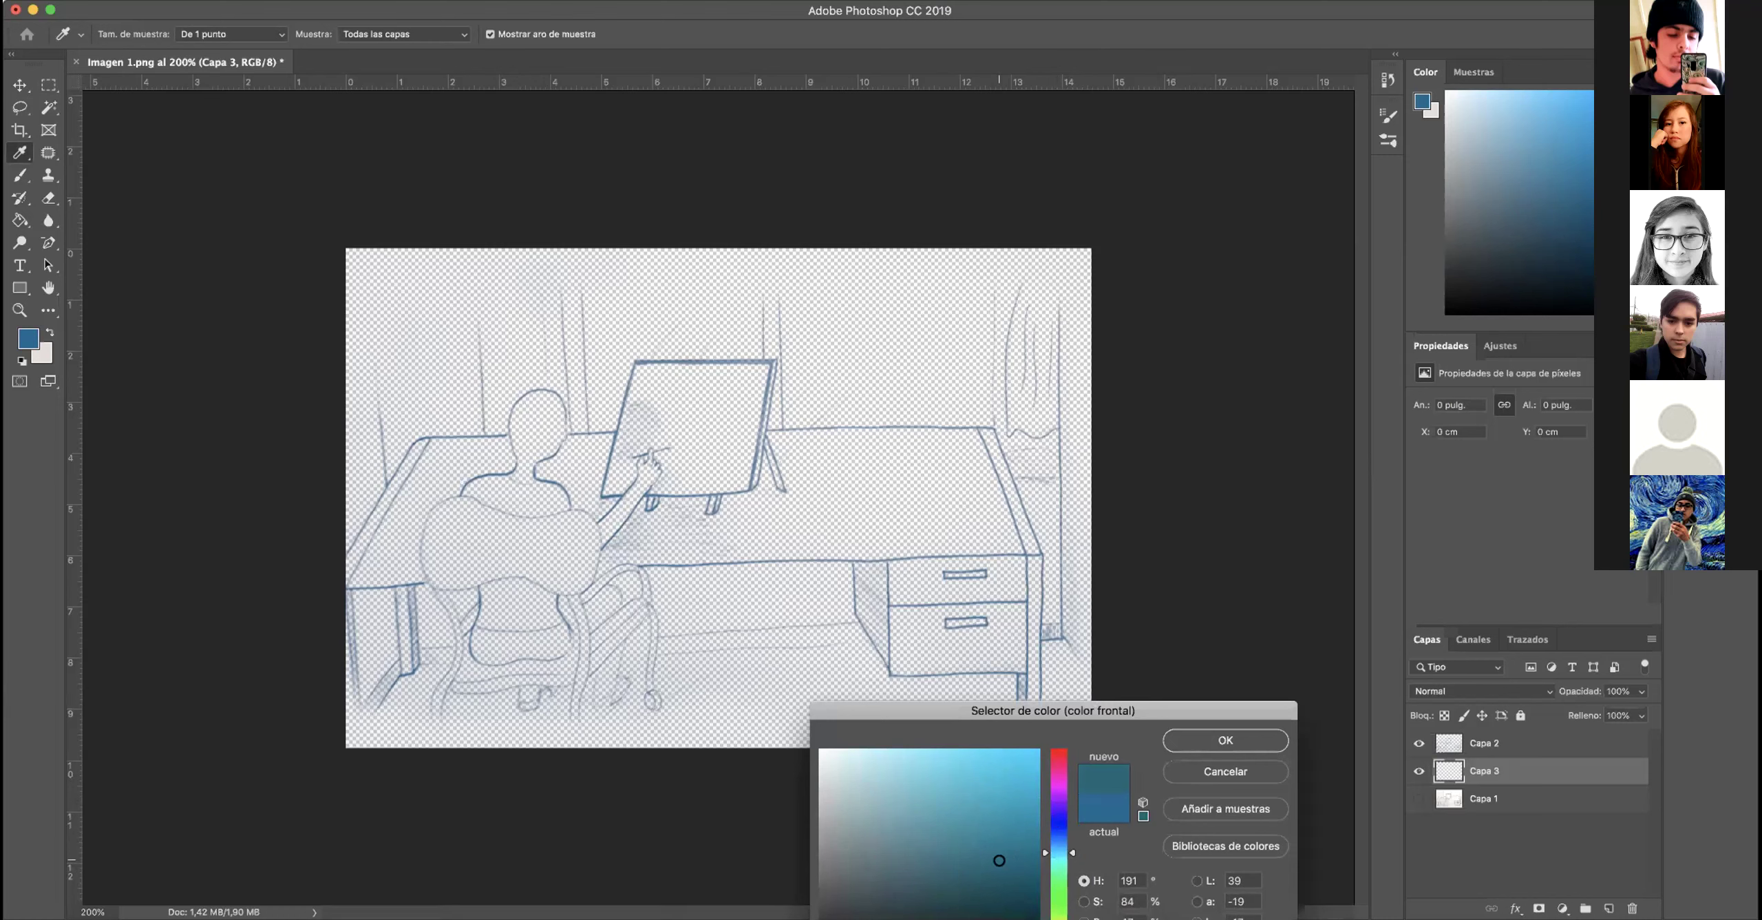
mouse_move(1069, 848)
mouse_down()
mouse_move(1069, 830)
mouse_move(1065, 849)
mouse_move(993, 875)
mouse_move(978, 775)
mouse_up()
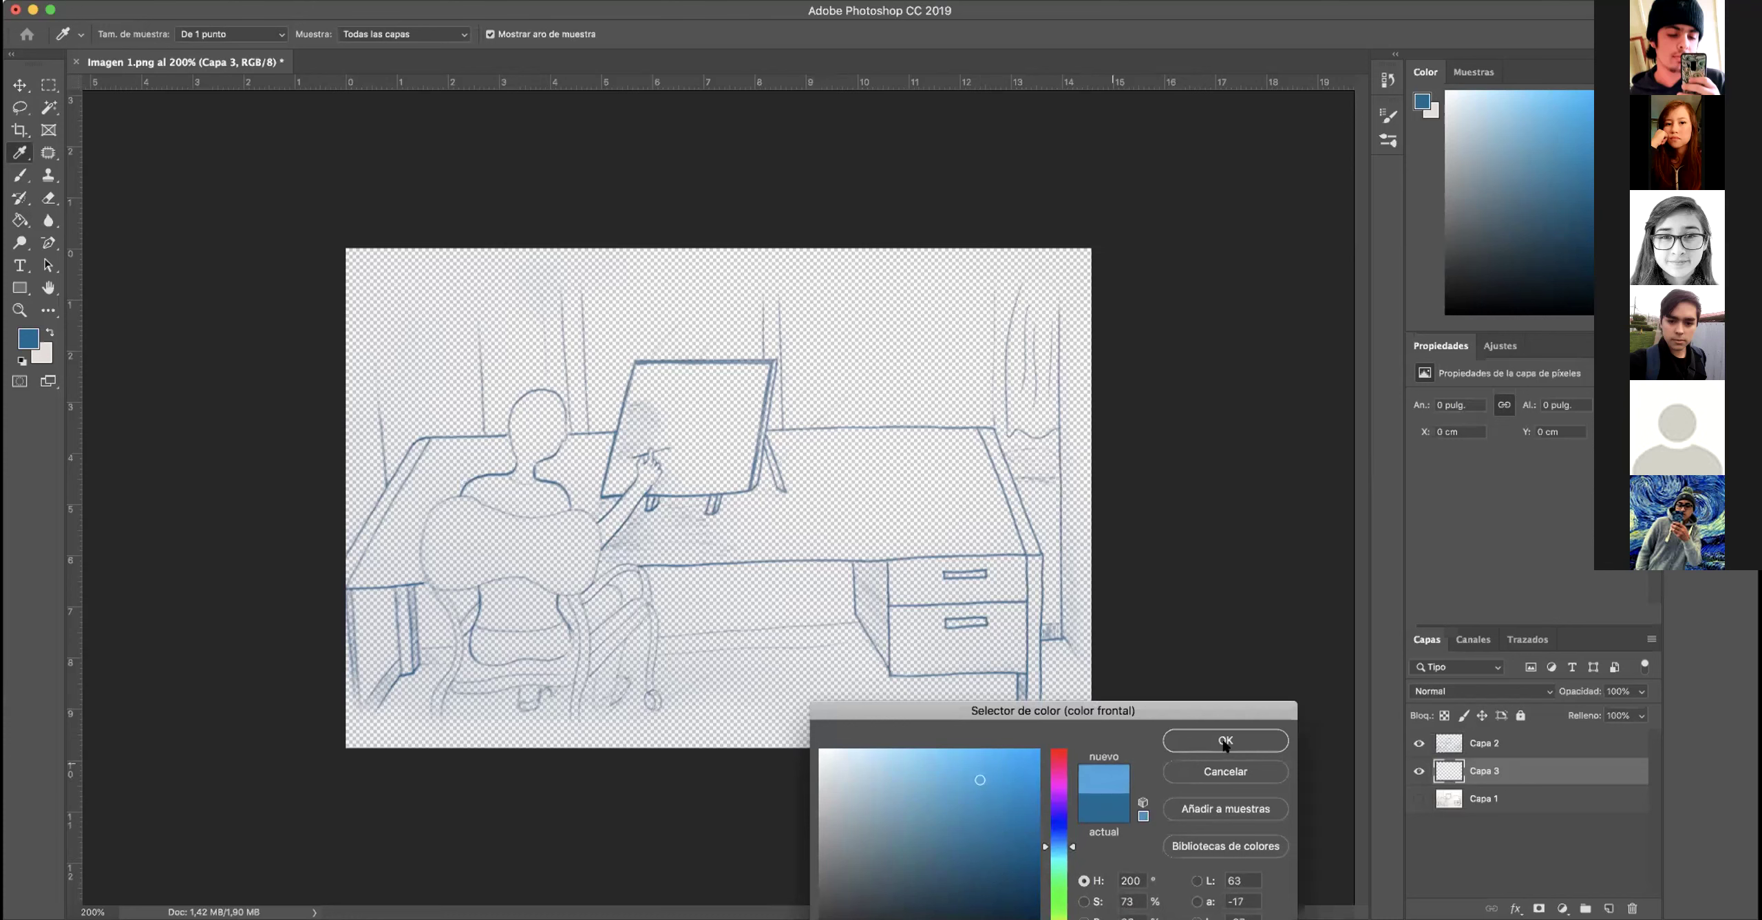
click(1201, 743)
key(m)
- Fill the whole of Capa 3 with the lighter blue using the Paint Bucket, keeping Capa 2 and Capa 3 visible
click(19, 221)
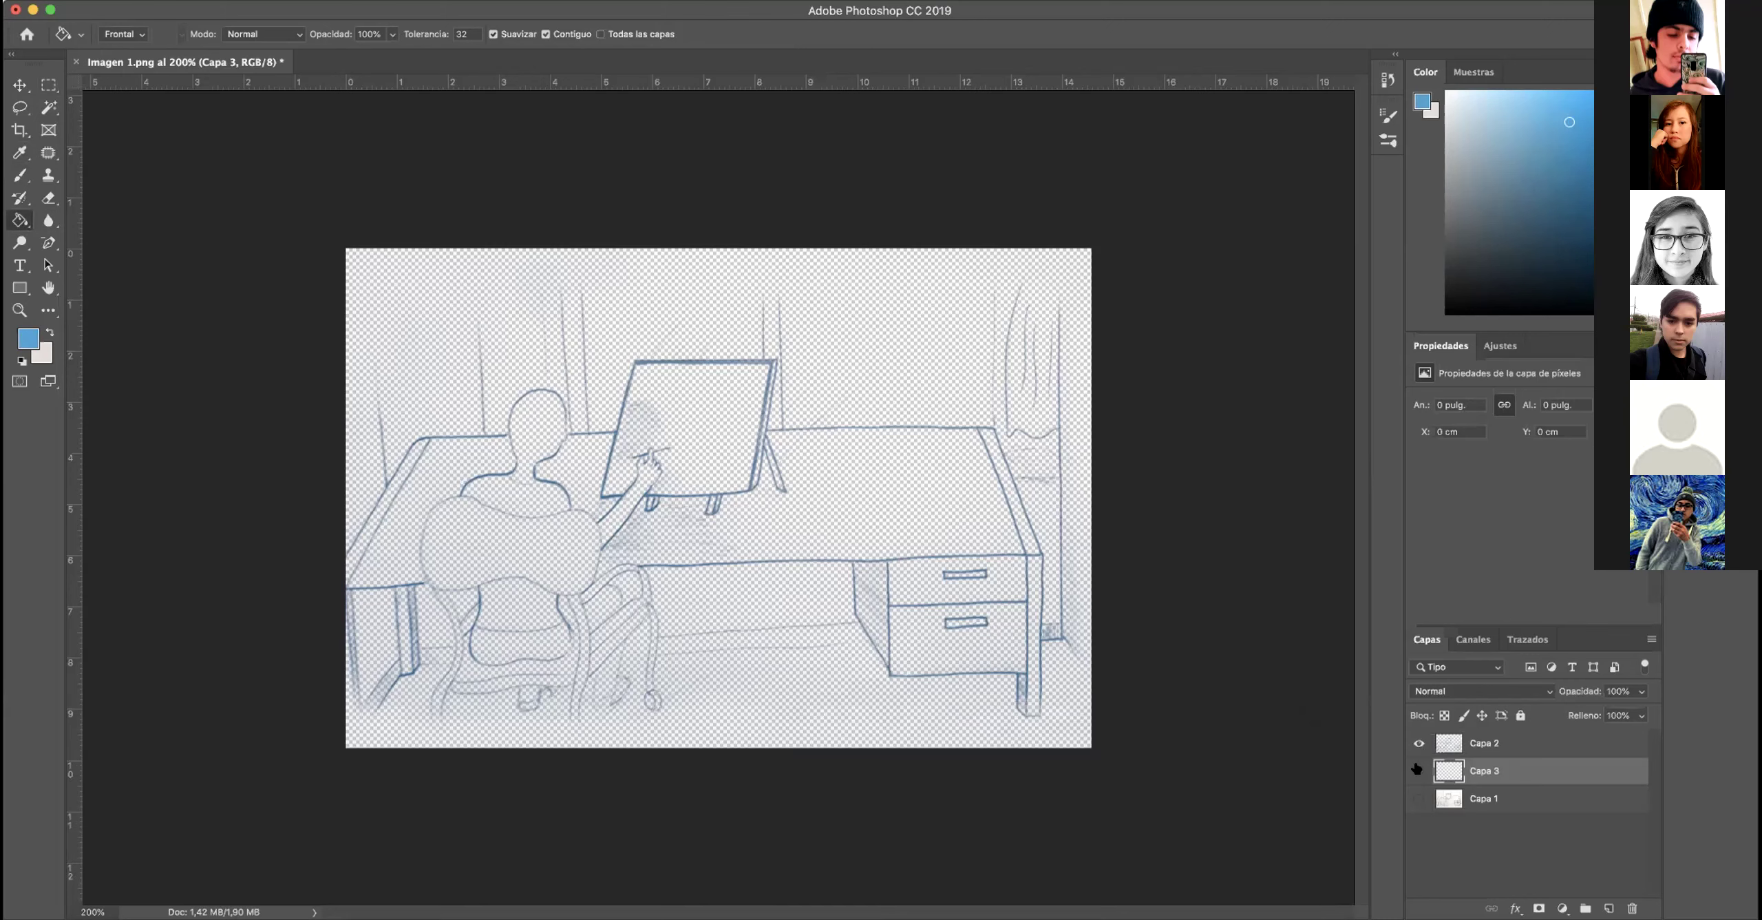
click(1418, 770)
click(1418, 742)
click(1418, 743)
click(1419, 743)
click(1419, 742)
click(759, 699)
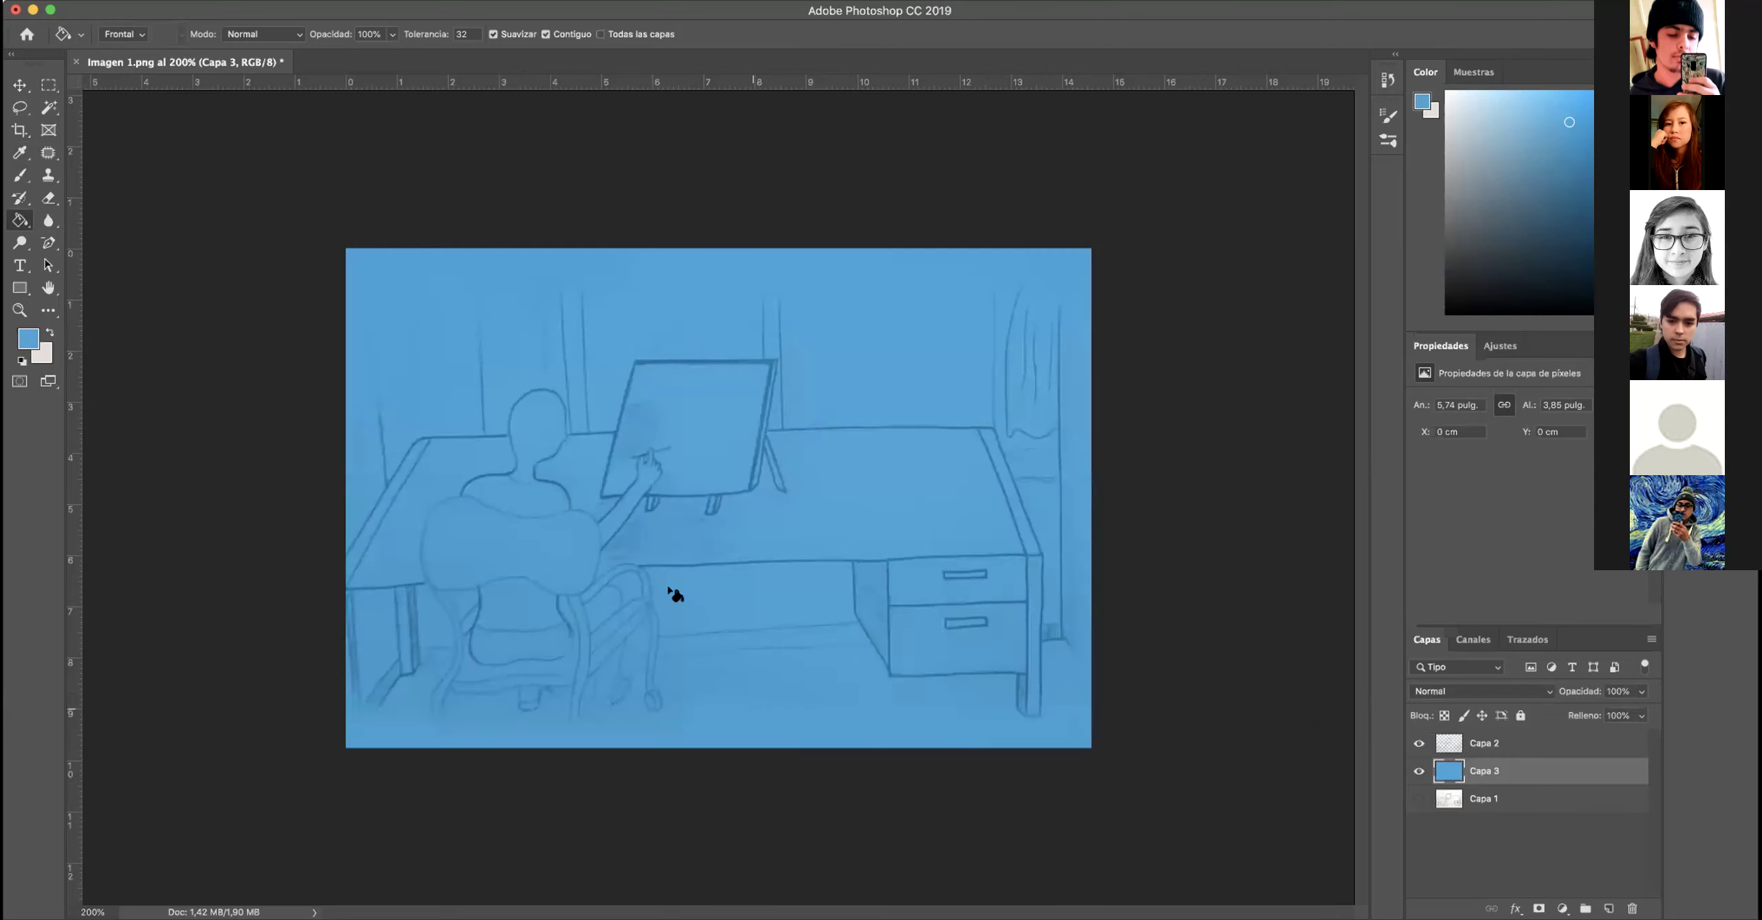
- Select Capa 2 and toggle the visibility of Capa 2 and Capa 3 to examine the lines and the background separately
click(48, 84)
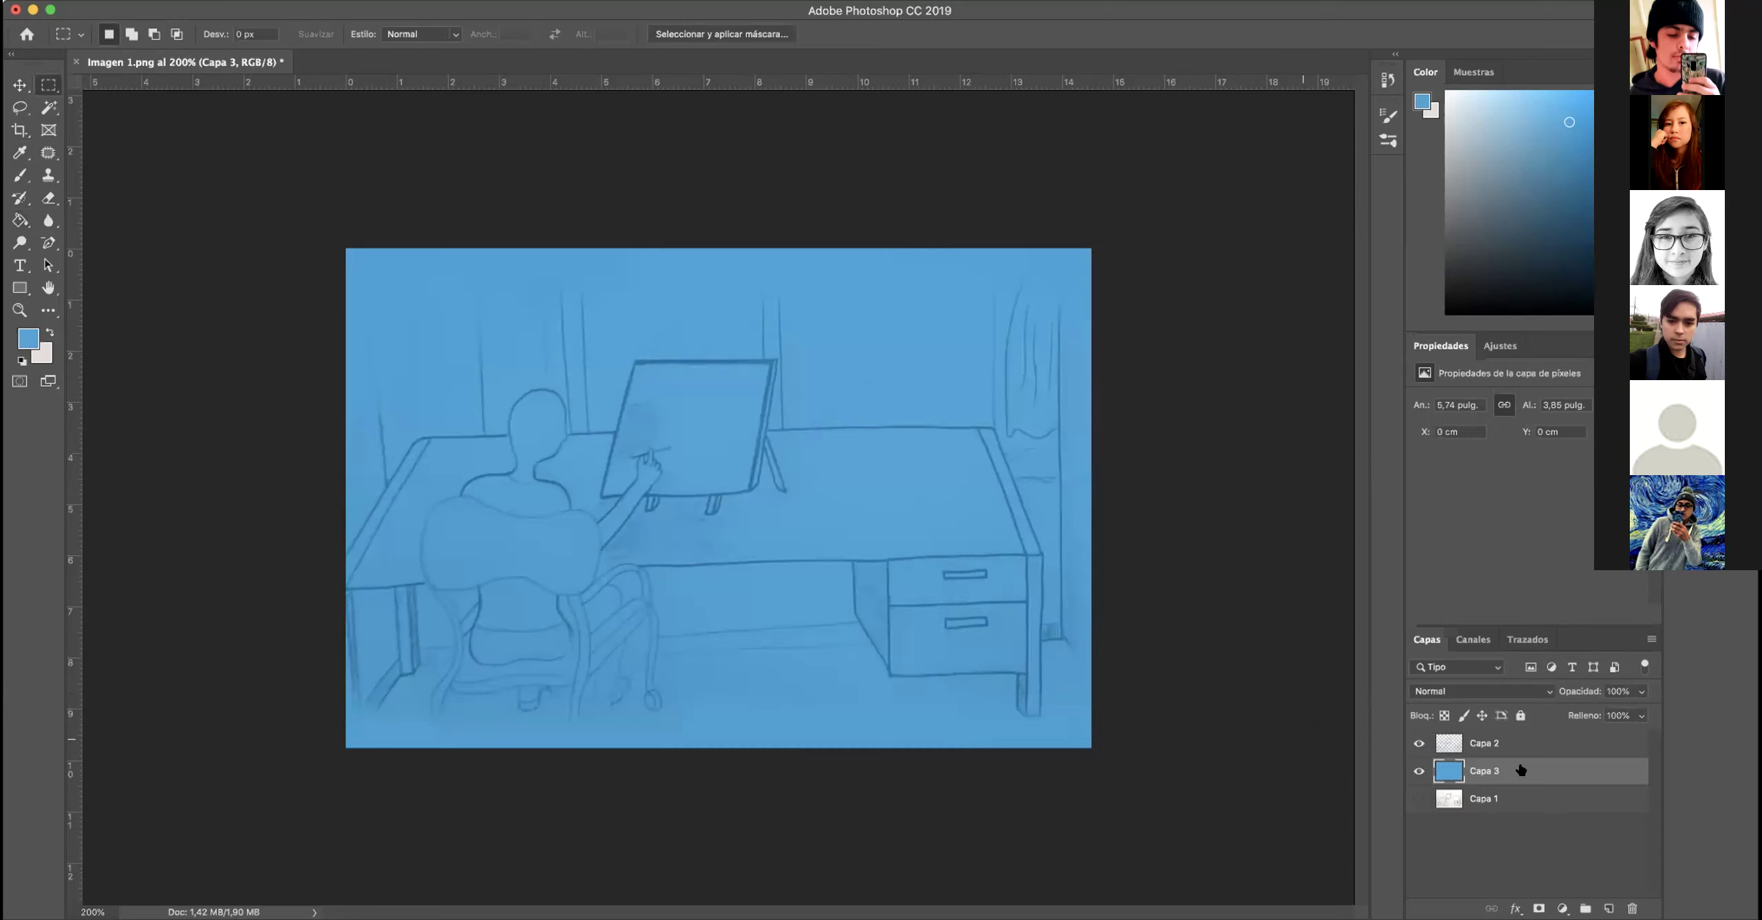
click(1466, 747)
click(1419, 744)
click(1419, 743)
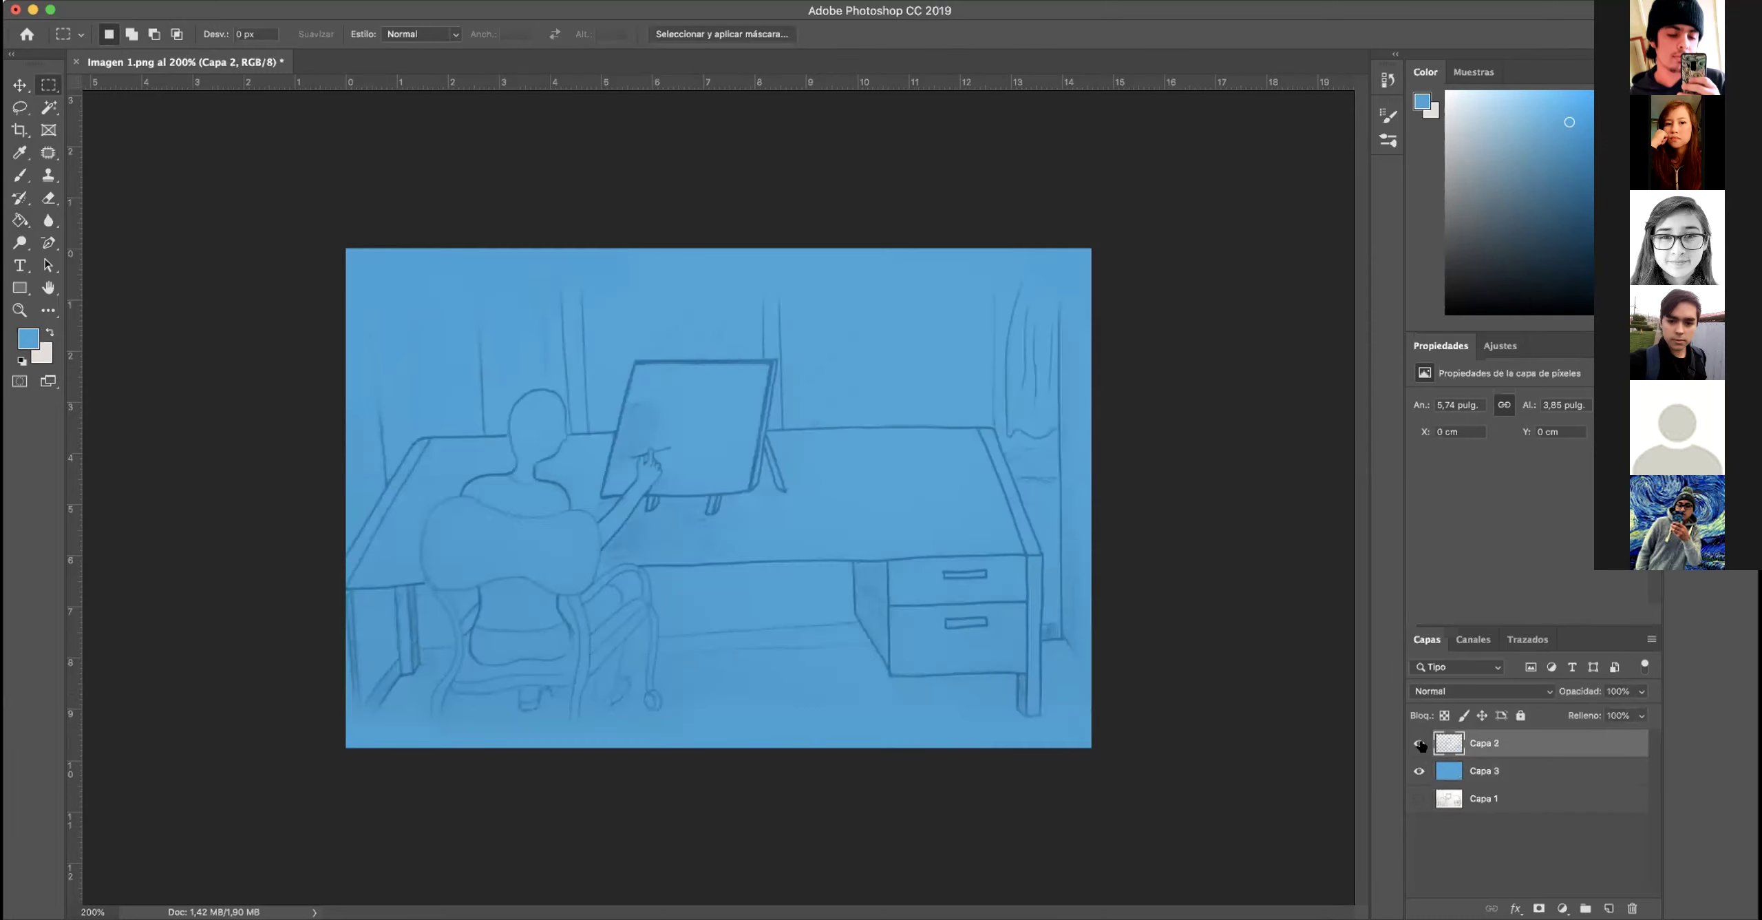
click(1419, 744)
click(1419, 771)
click(1419, 771)
click(1420, 742)
click(1419, 743)
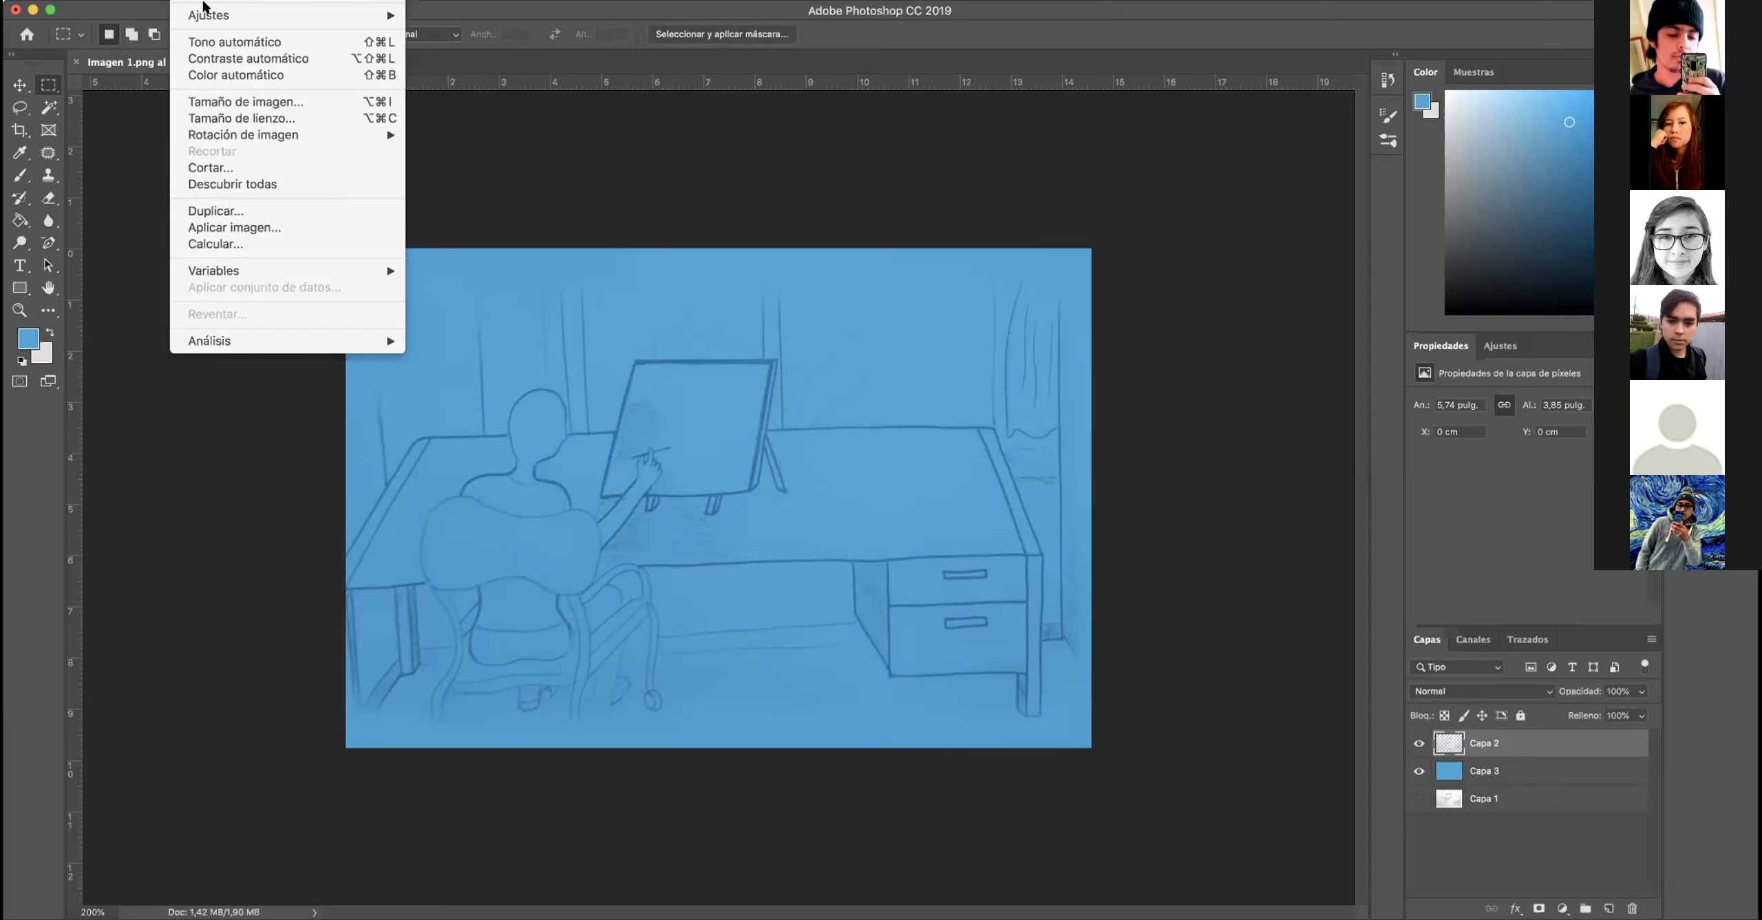
- Apply a Hue/Saturation adjustment to the line layer Capa 2 with hue +35, saturation -4 and lightness -16
mouse_move(219, 13)
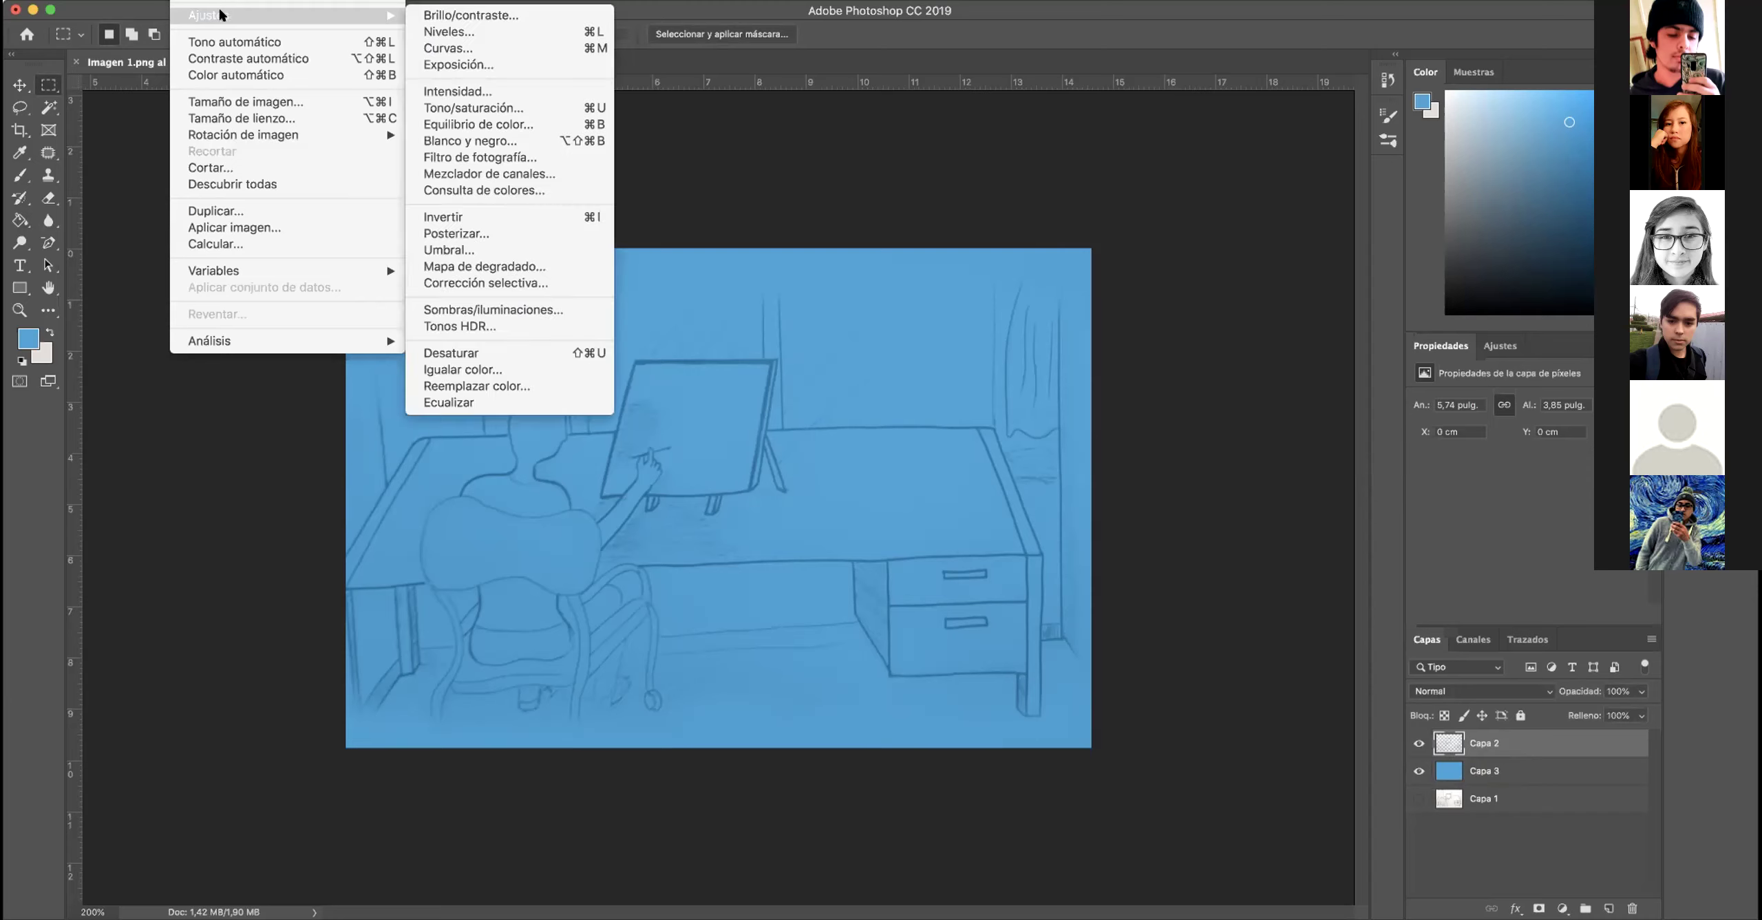
click(492, 108)
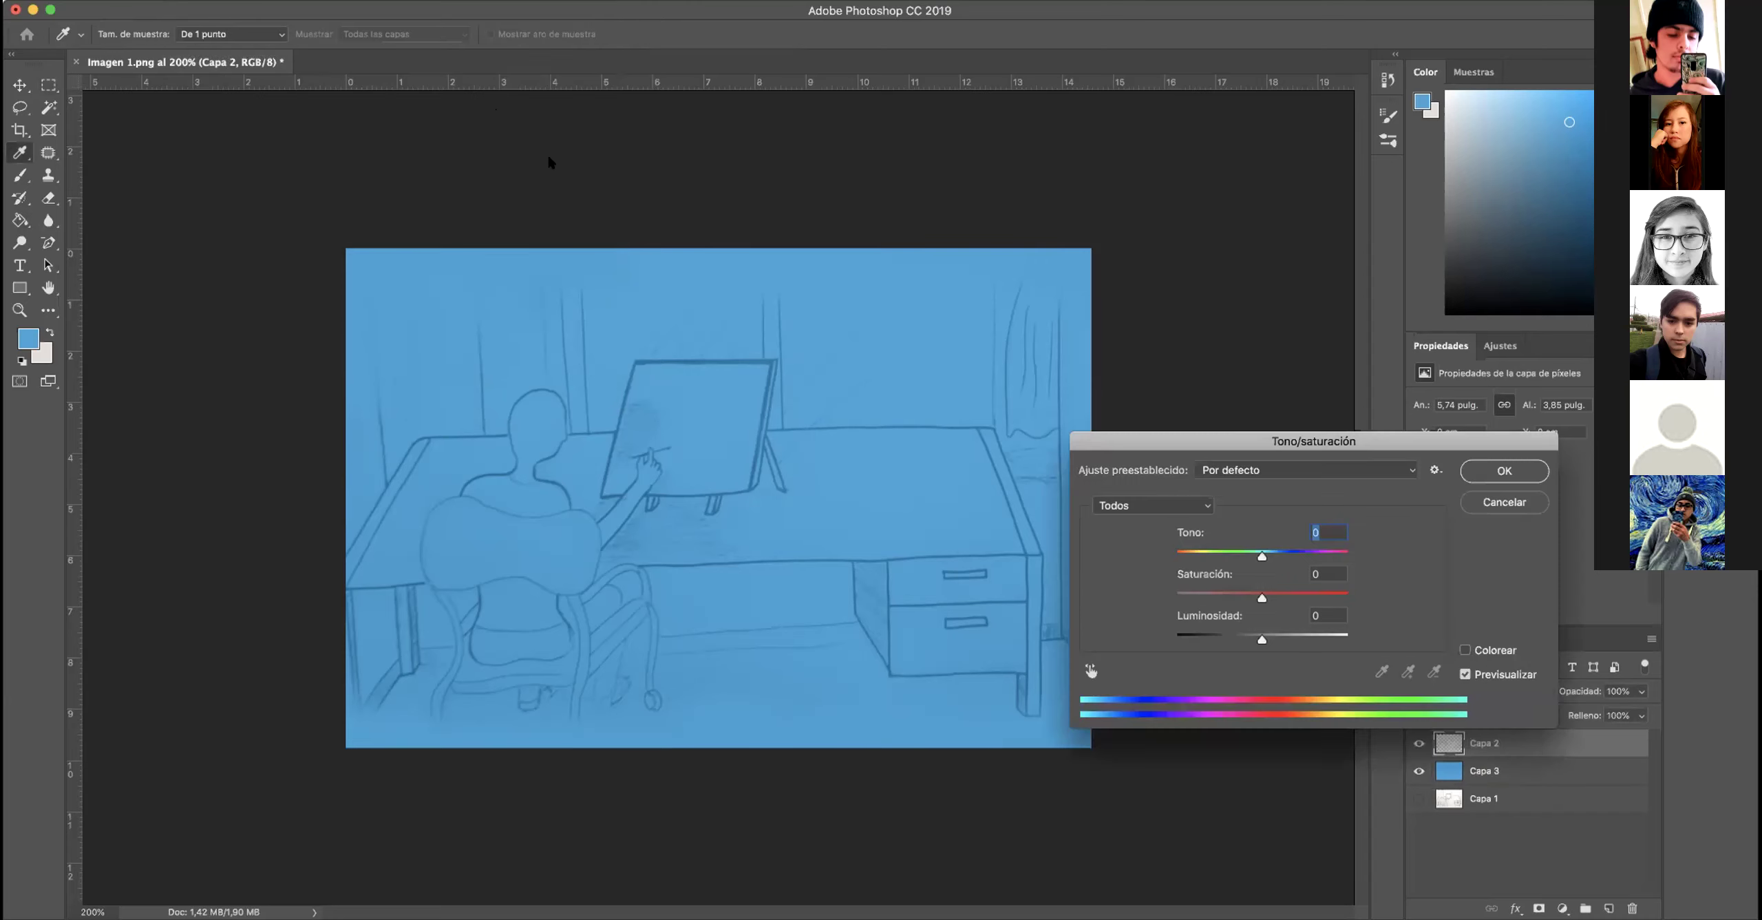
drag(1176, 435, 1114, 166)
mouse_move(1198, 288)
mouse_down()
mouse_move(1130, 289)
mouse_move(1239, 288)
mouse_move(1203, 329)
mouse_move(1242, 329)
mouse_move(1219, 288)
mouse_move(1151, 288)
mouse_move(1219, 287)
mouse_up()
mouse_move(1200, 370)
mouse_down()
mouse_move(1286, 370)
mouse_move(1218, 371)
mouse_up()
mouse_move(1218, 289)
mouse_down()
mouse_move(1096, 289)
mouse_move(1257, 289)
mouse_move(1145, 290)
mouse_up()
drag(1240, 328, 1091, 325)
mouse_move(1218, 369)
mouse_down()
mouse_move(1084, 367)
mouse_move(1298, 366)
mouse_move(1205, 369)
mouse_move(1140, 329)
mouse_move(1211, 371)
mouse_move(1284, 370)
mouse_move(1254, 371)
mouse_up()
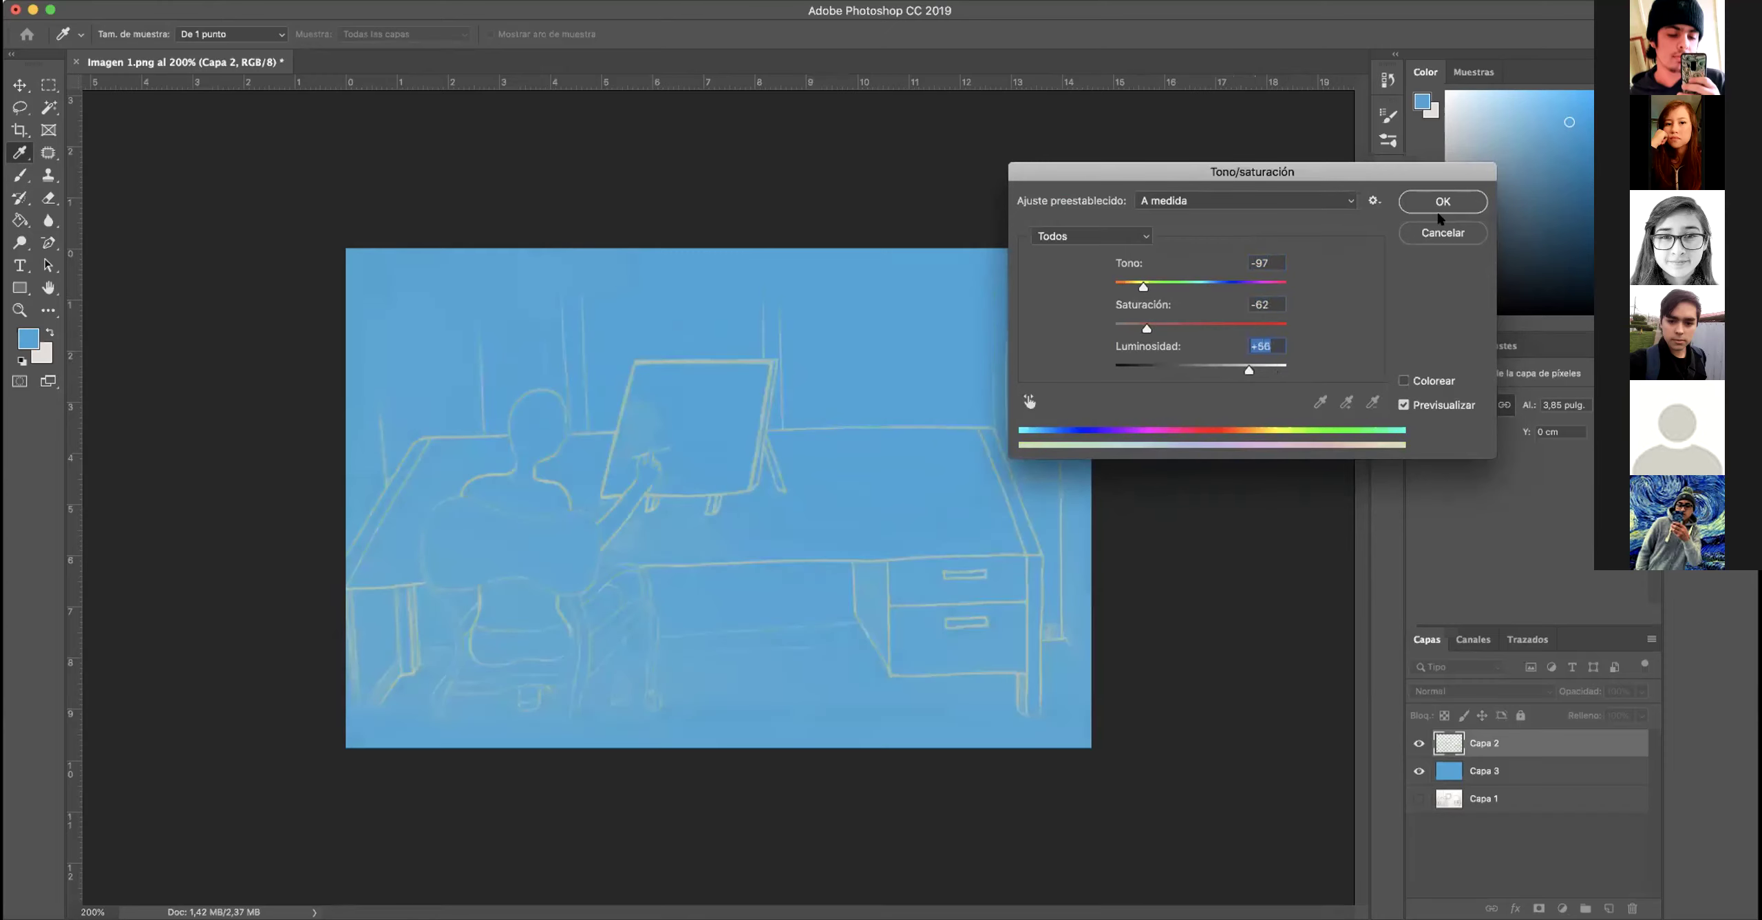
drag(1144, 286, 1231, 286)
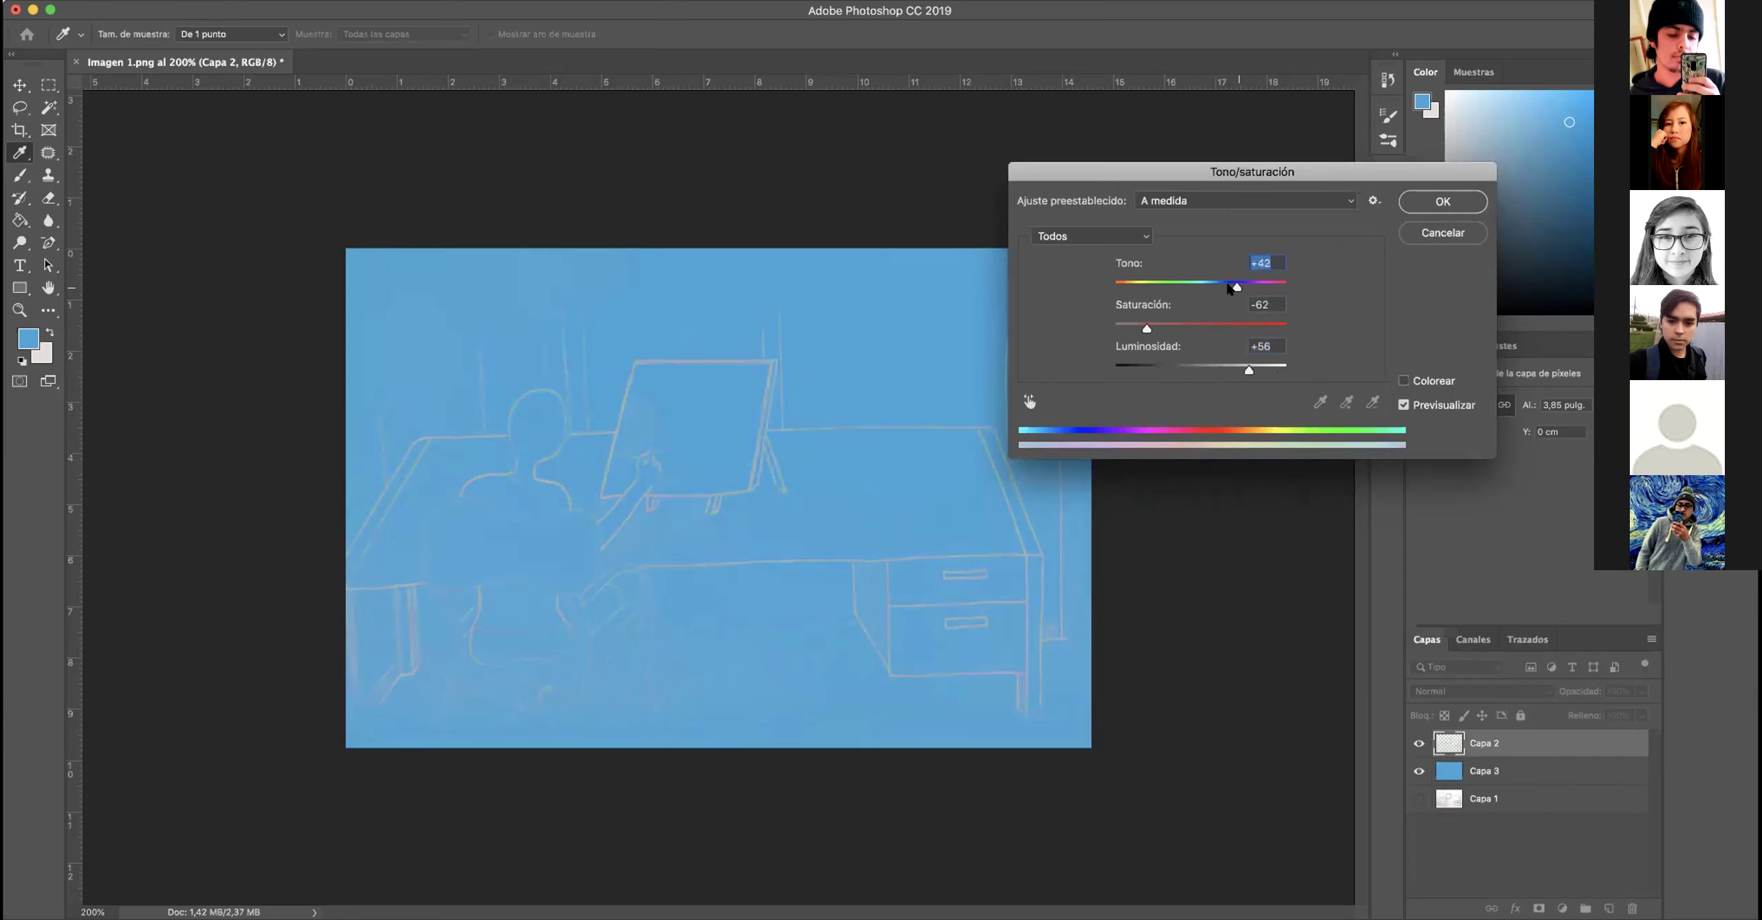
mouse_move(1147, 329)
mouse_down()
mouse_move(1196, 329)
mouse_move(1199, 370)
mouse_move(1181, 370)
mouse_up()
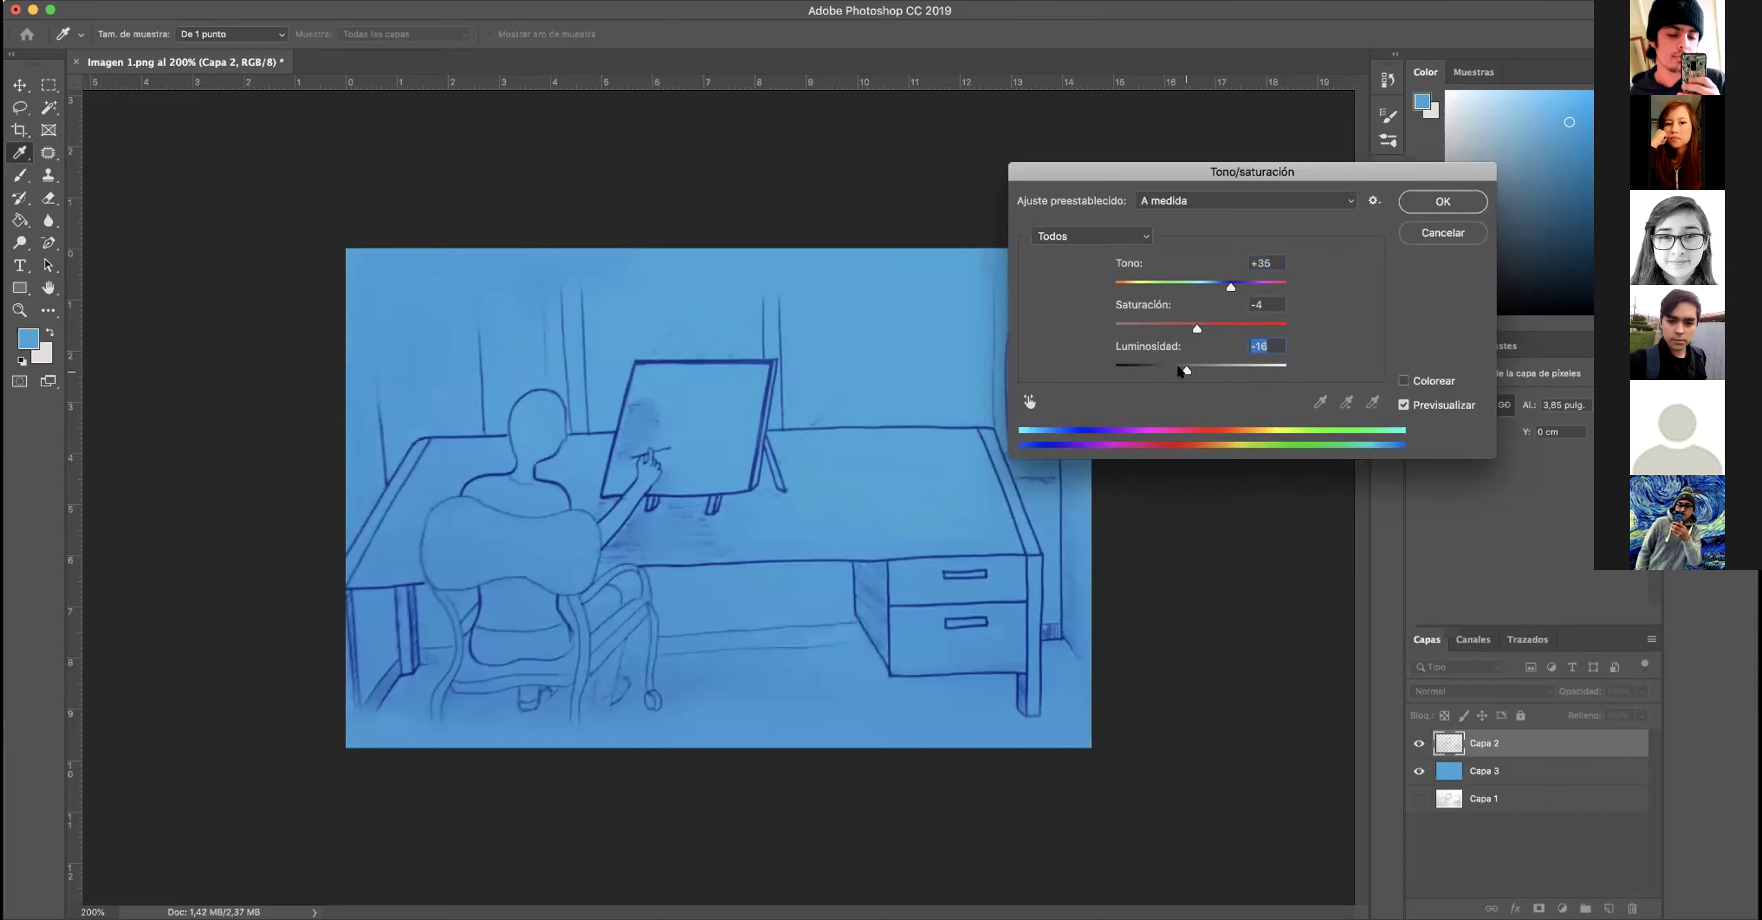
click(1428, 205)
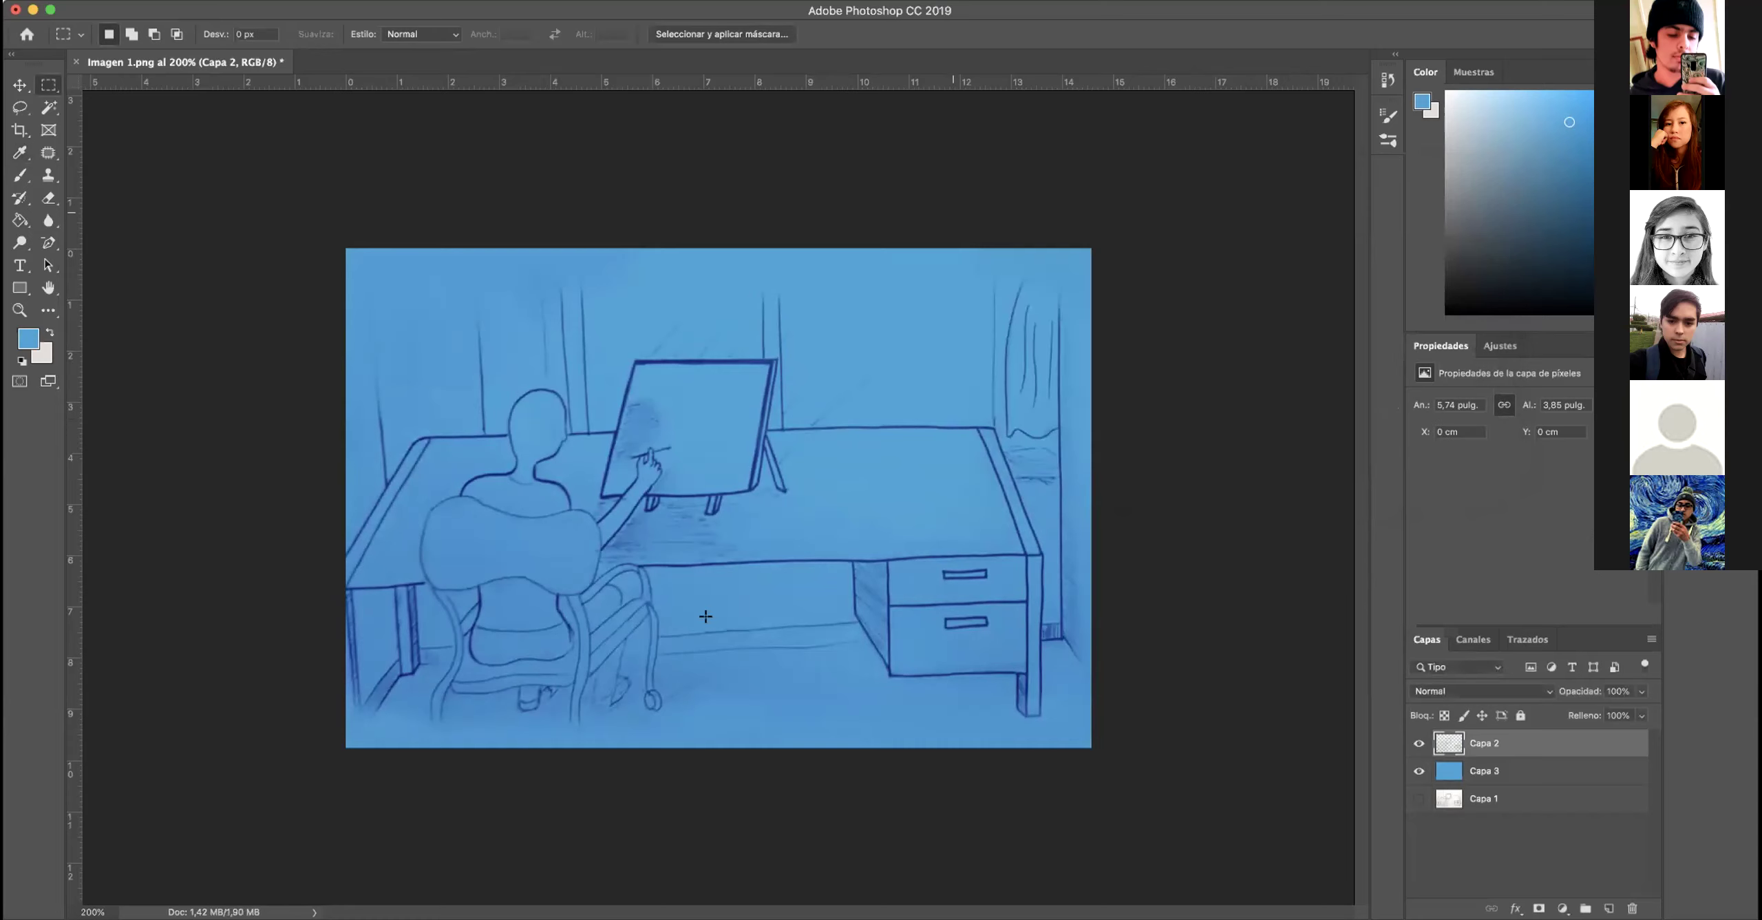
- Recolour the background layer Capa 3 to yellow with a Hue/Saturation adjustment, setting the hue to -151
click(1488, 776)
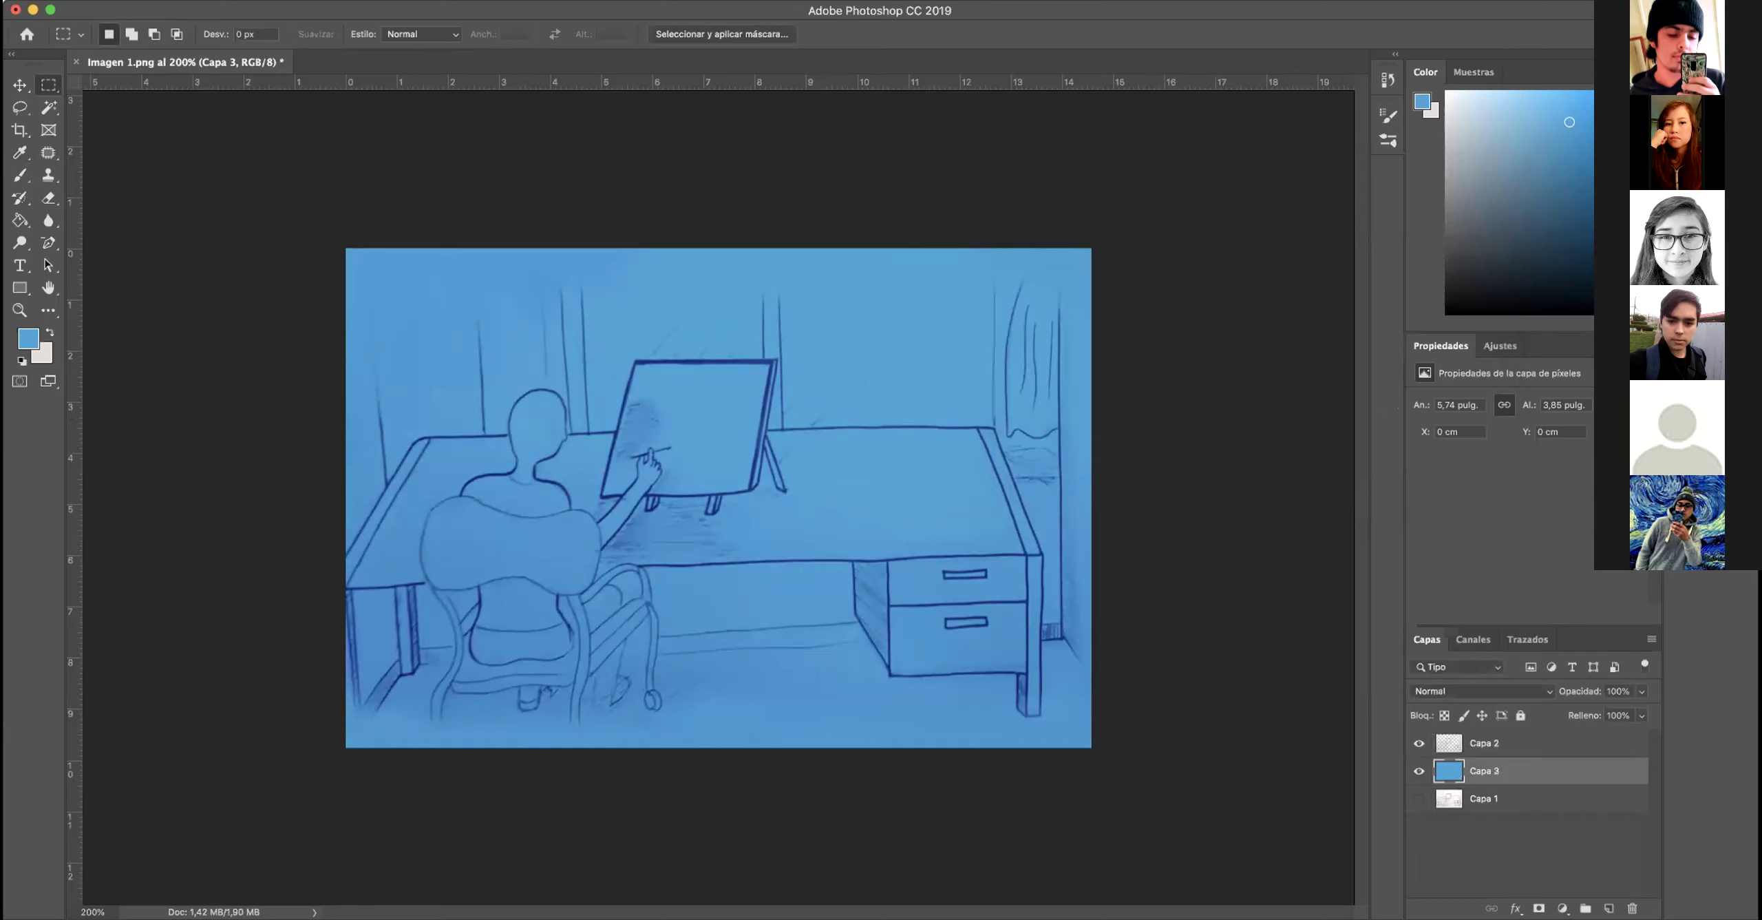
click(192, 0)
mouse_move(349, 19)
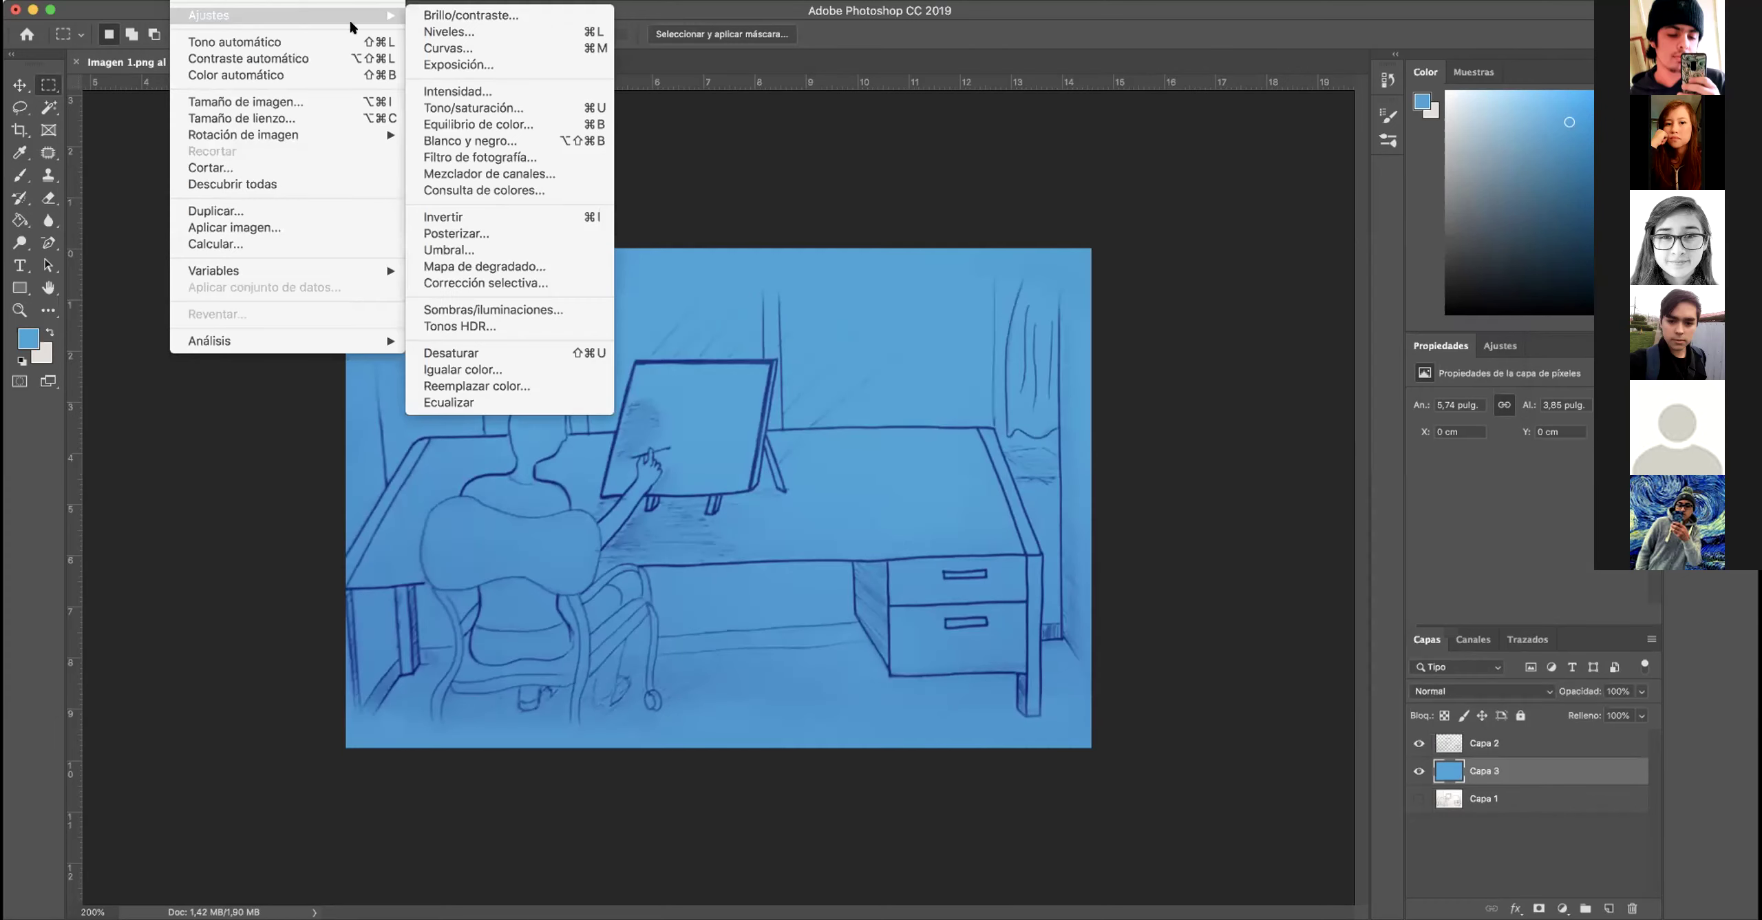
click(476, 105)
drag(1196, 286, 1127, 286)
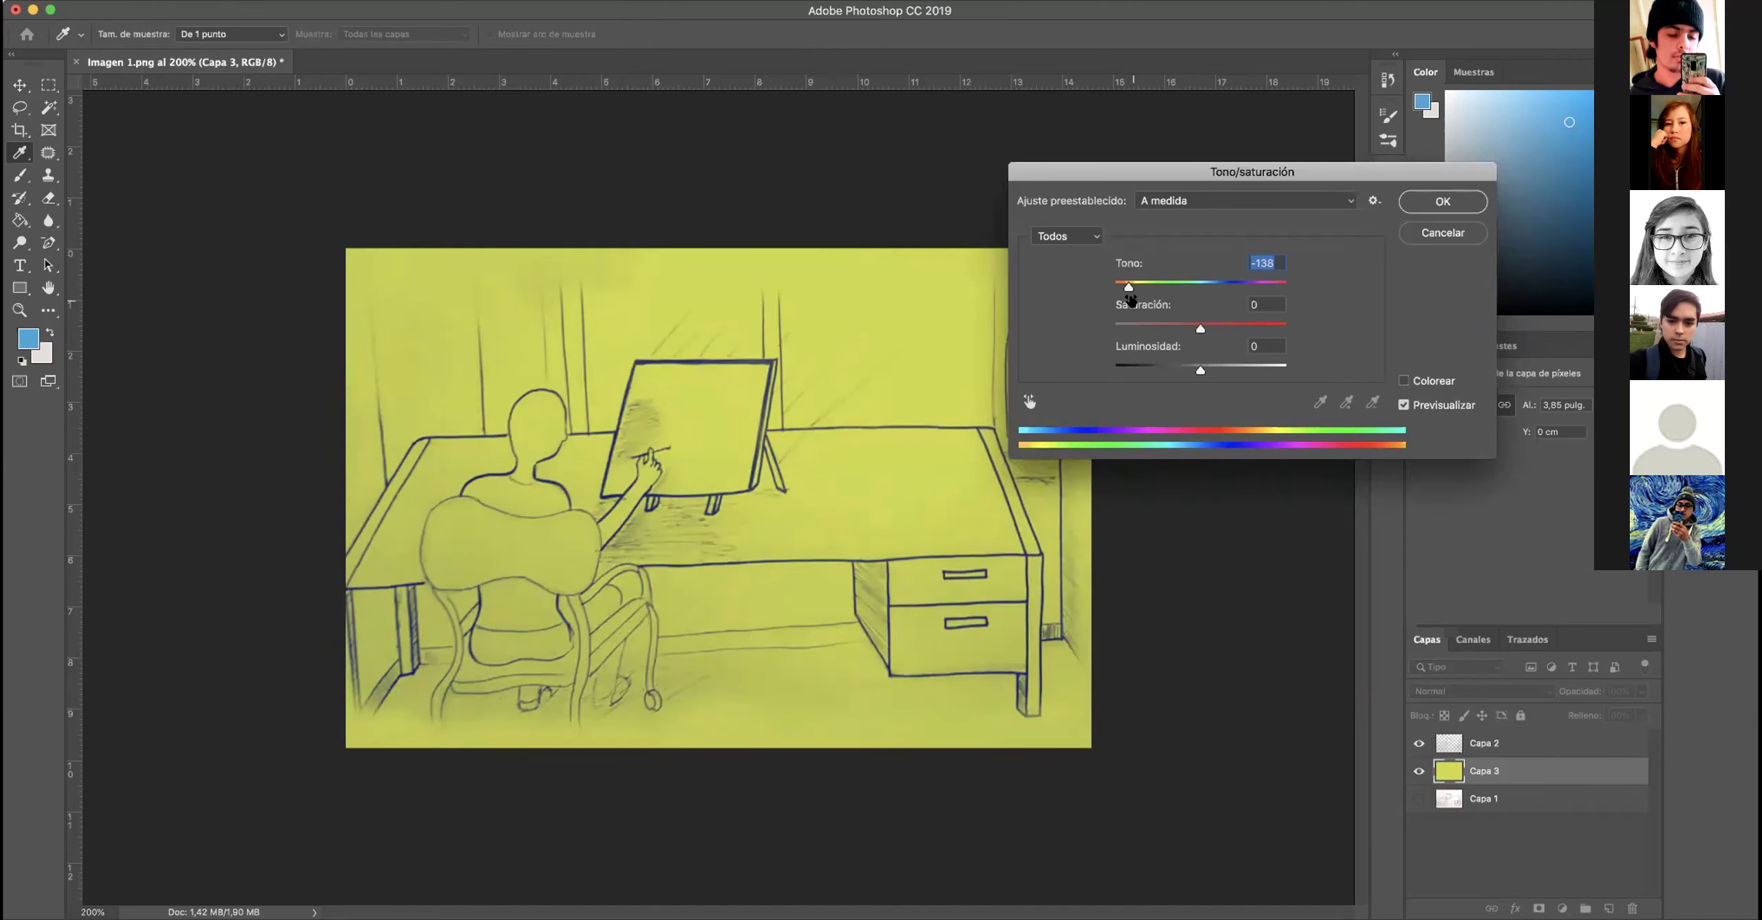
drag(1129, 287, 1123, 288)
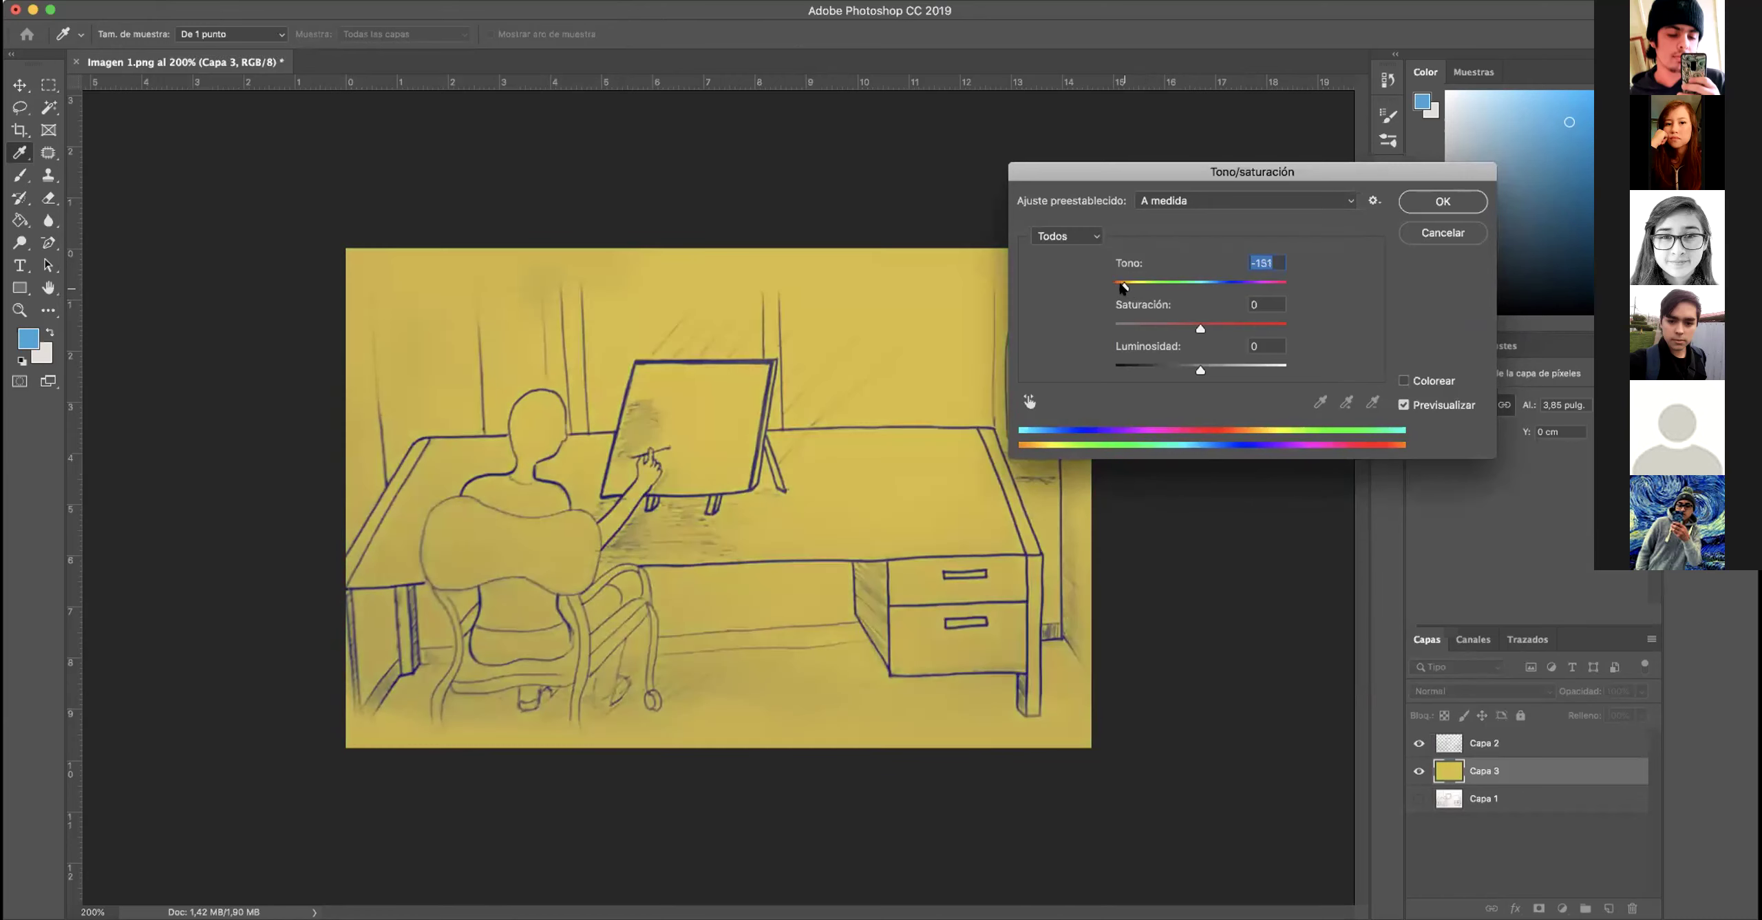
click(1423, 199)
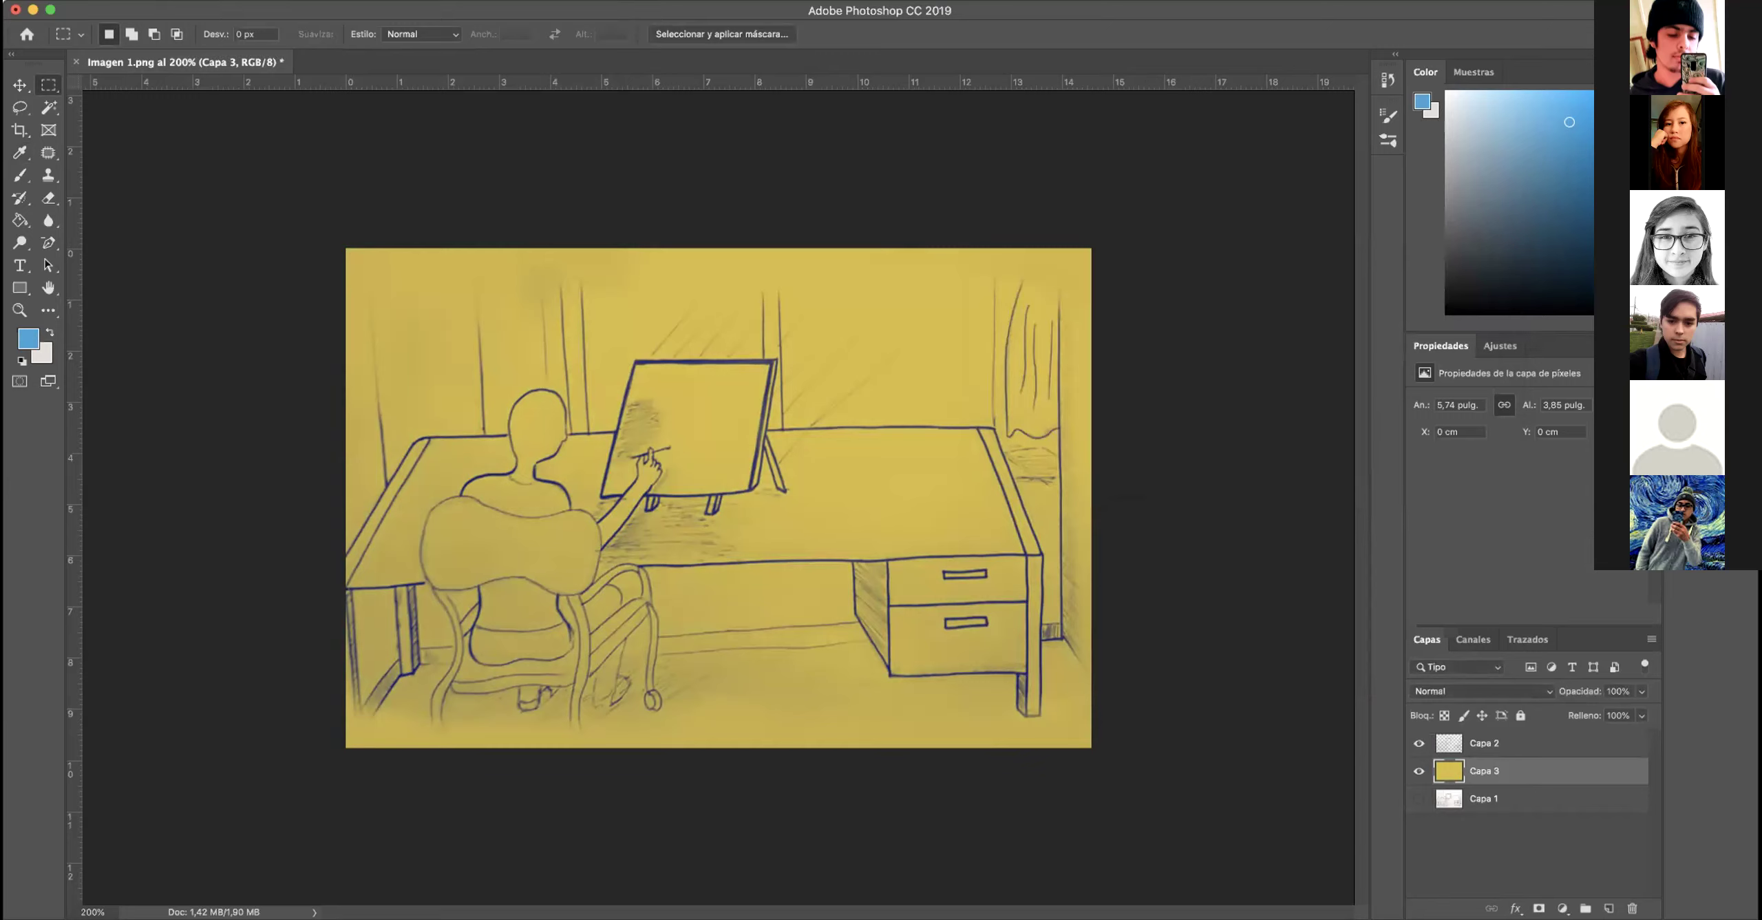
- Add a new empty layer directly above Capa 3
key(super+alt+shift+n)
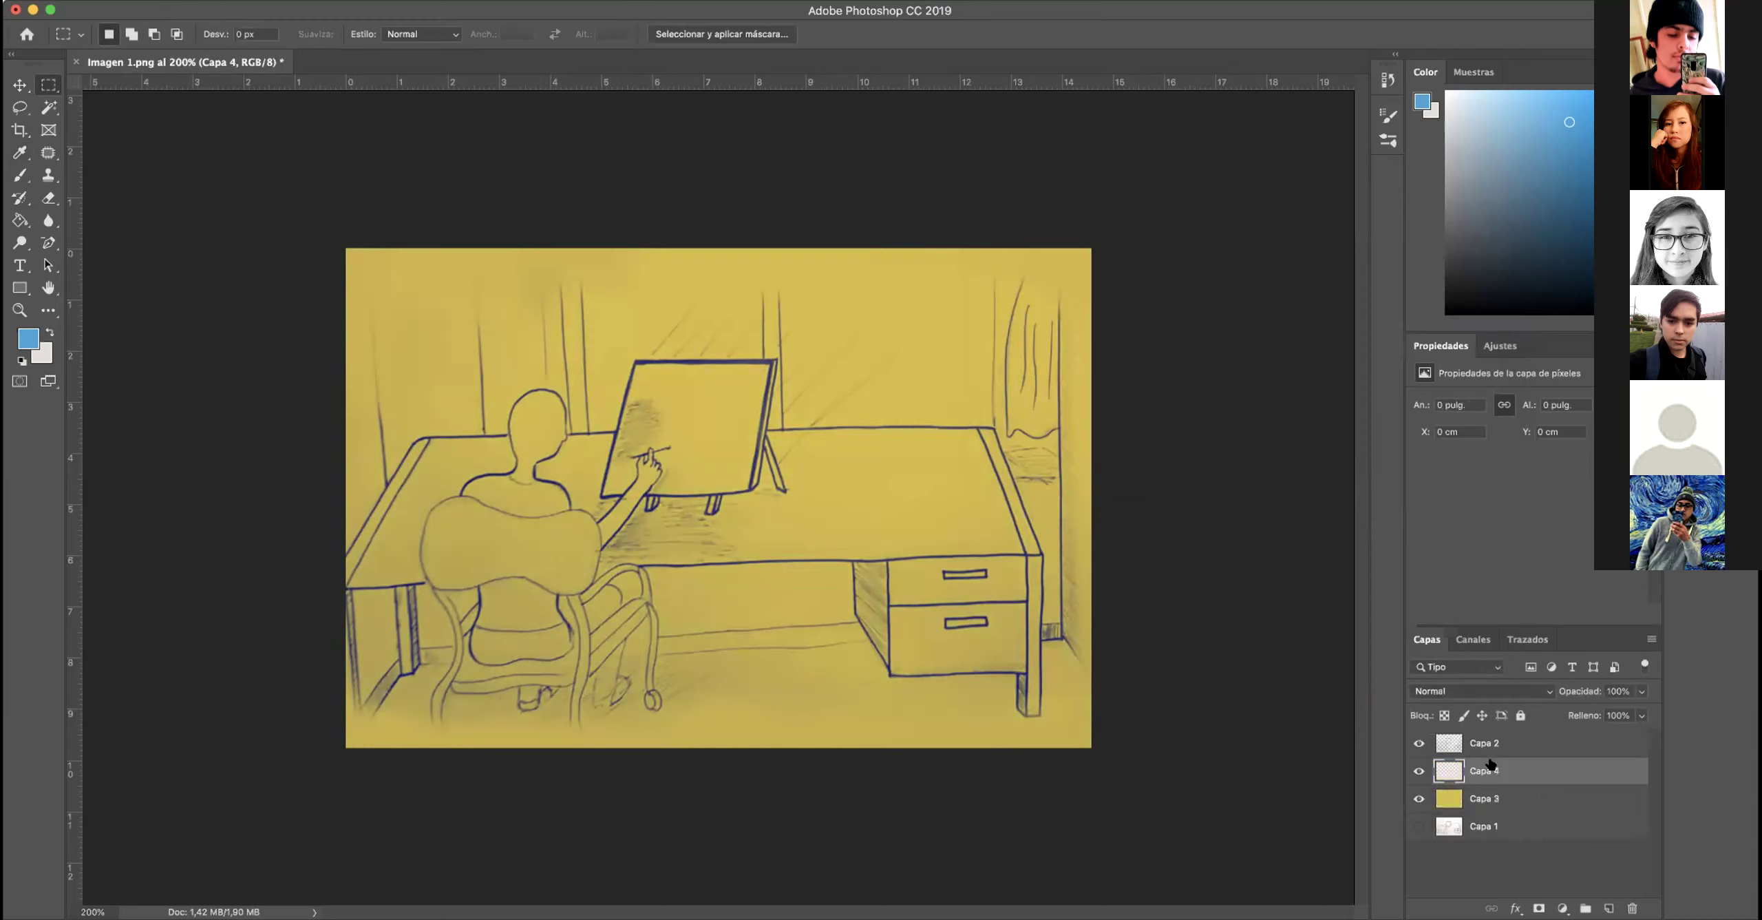
- Rename the layer Capa 4 as "color" and the line layer Capa 2 as "croquis"
drag(1483, 744, 1486, 792)
click(1485, 791)
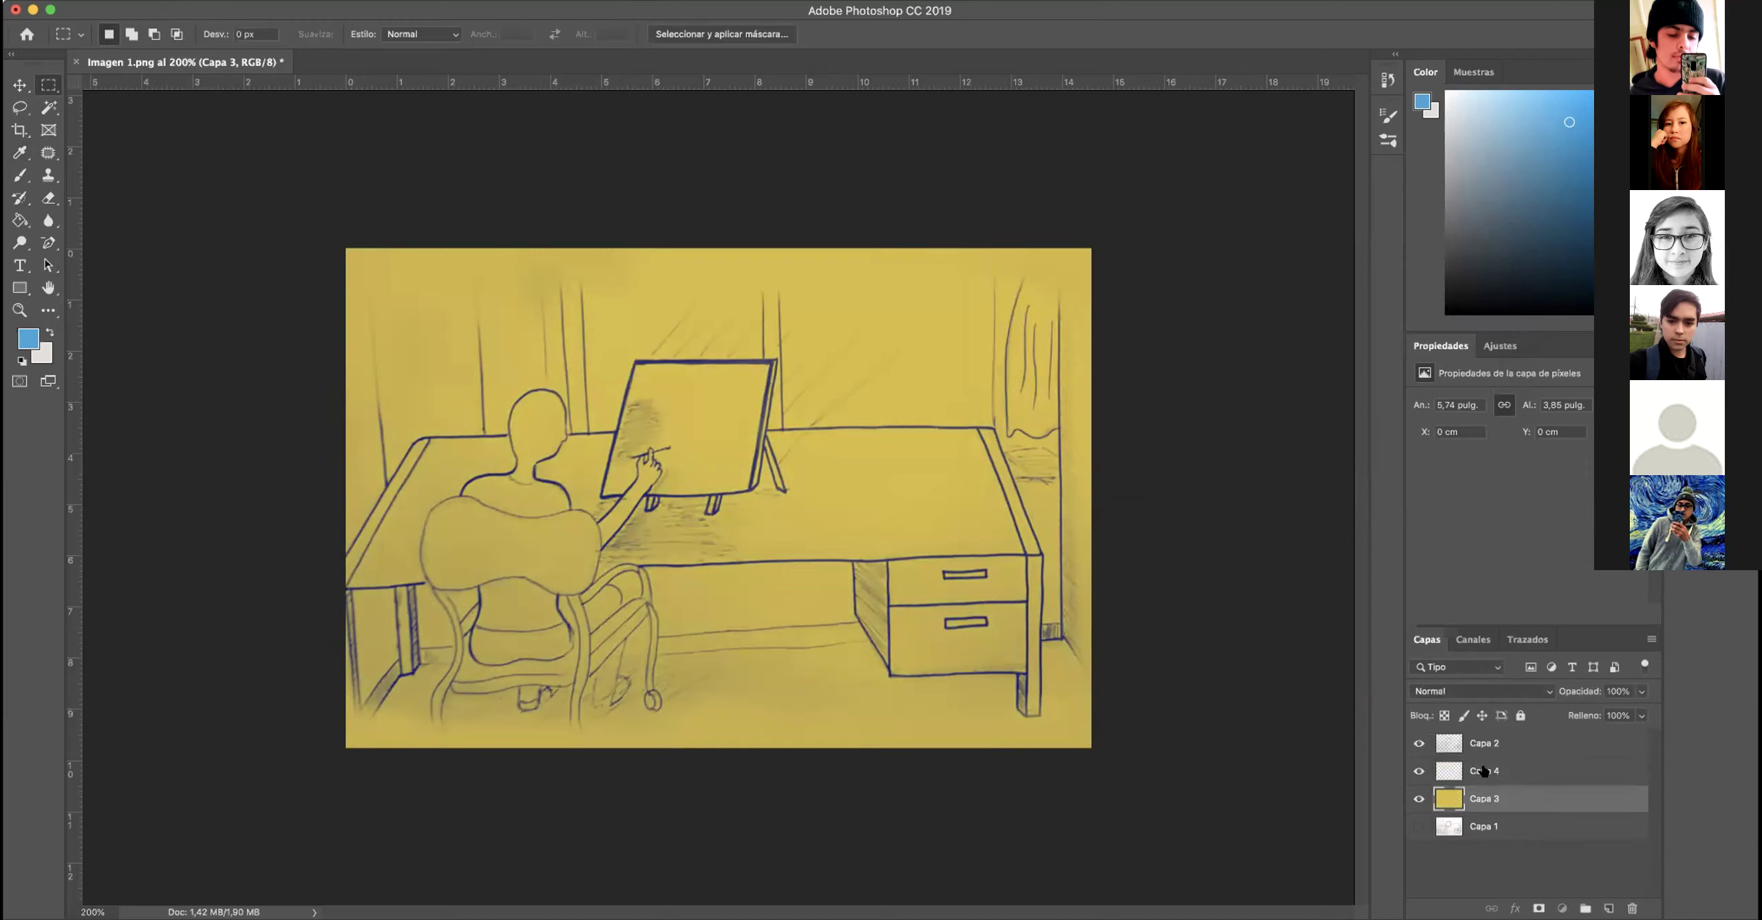
click(1485, 773)
click(1418, 771)
double_click(1487, 768)
key(Return)
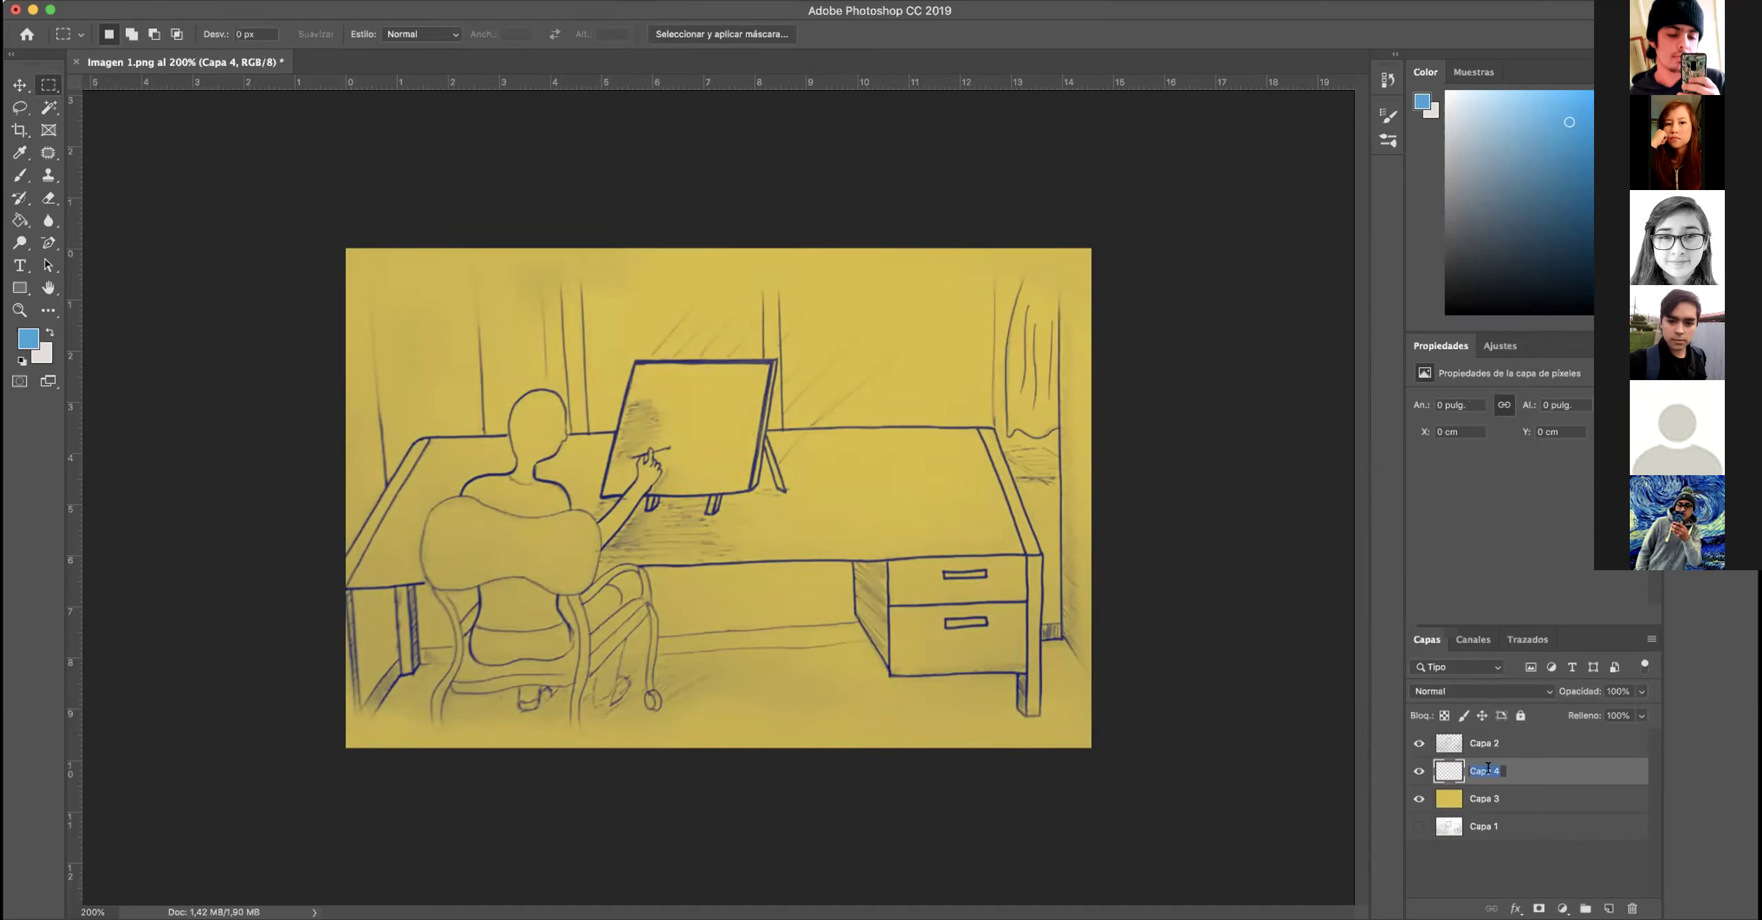
text(color)
double_click(1485, 744)
text(d)
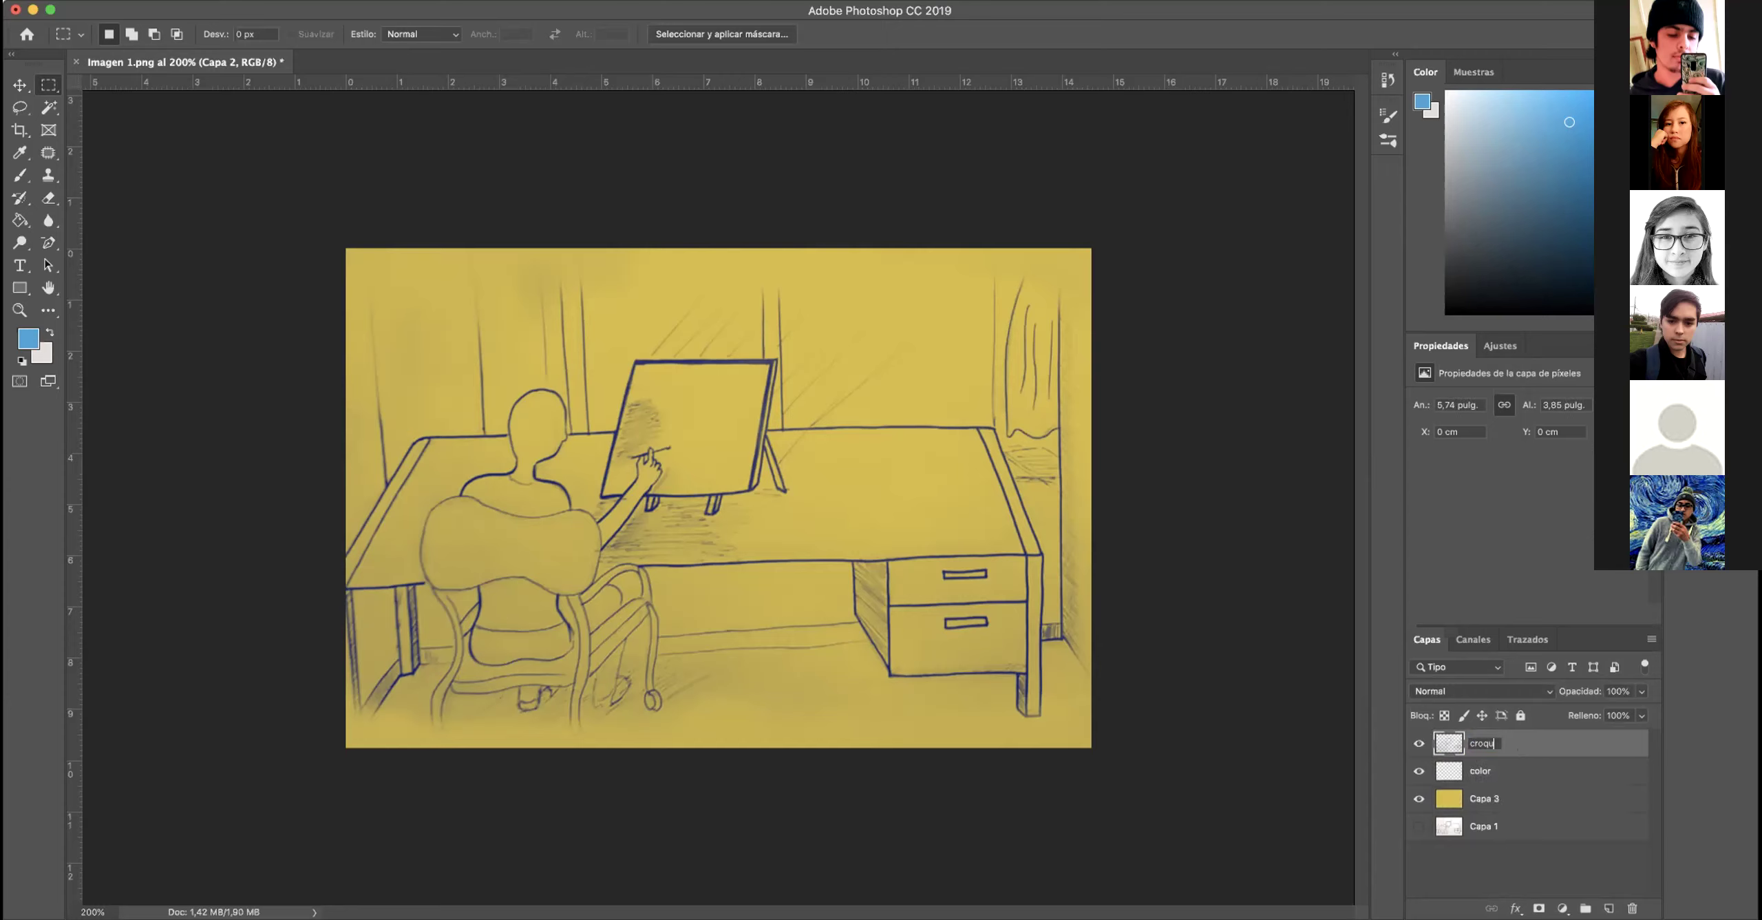
- Rename the yellow background layer Capa 3 as "fondo" and the bottom layer Capa 1 as "original"
double_click(1485, 798)
text(fondo)
double_click(1486, 825)
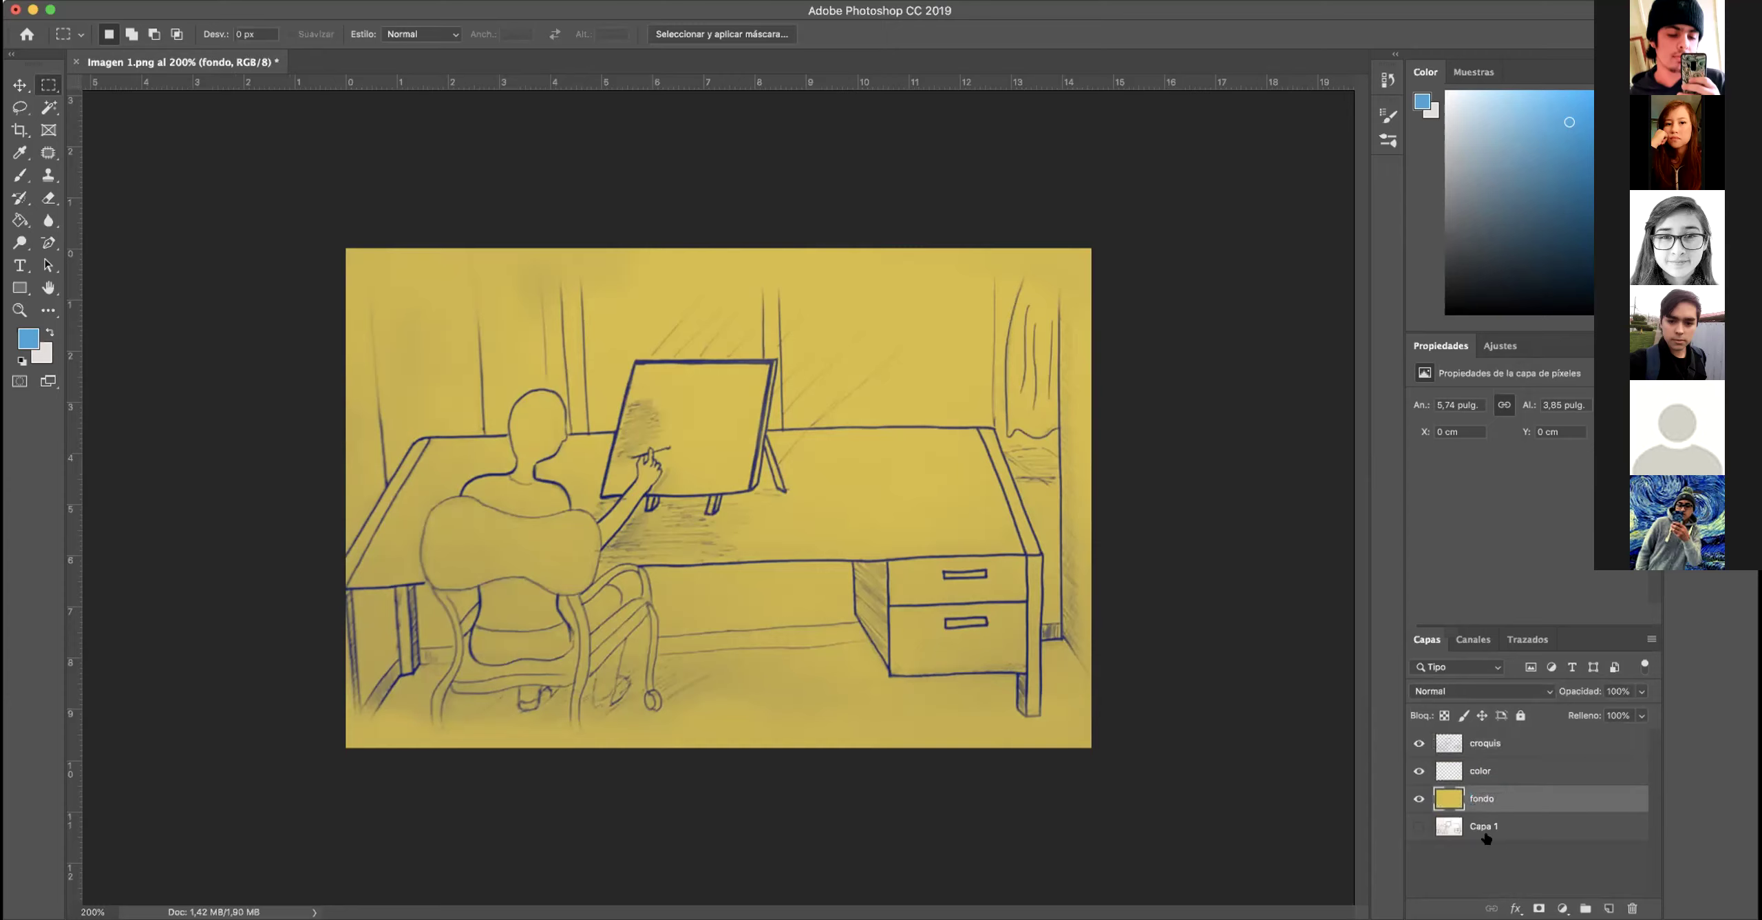
text(original)
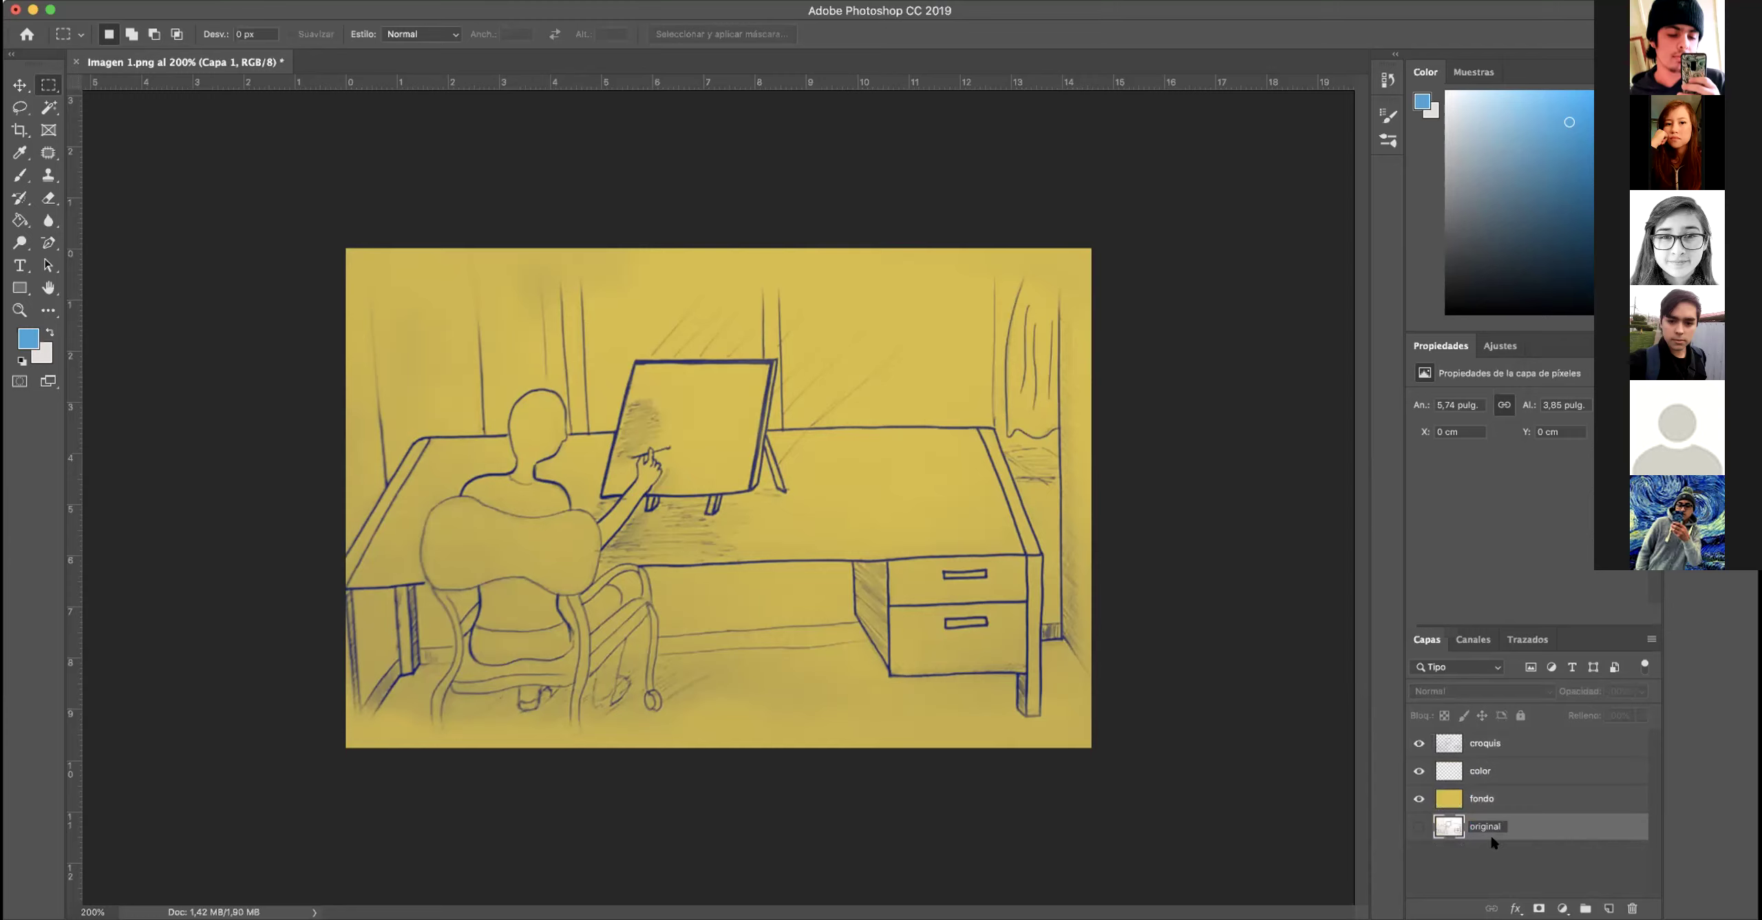
key(Return)
- Brush soft blue strokes on the color layer over the desk's drawers and the adjacent part of the desktop
click(1469, 770)
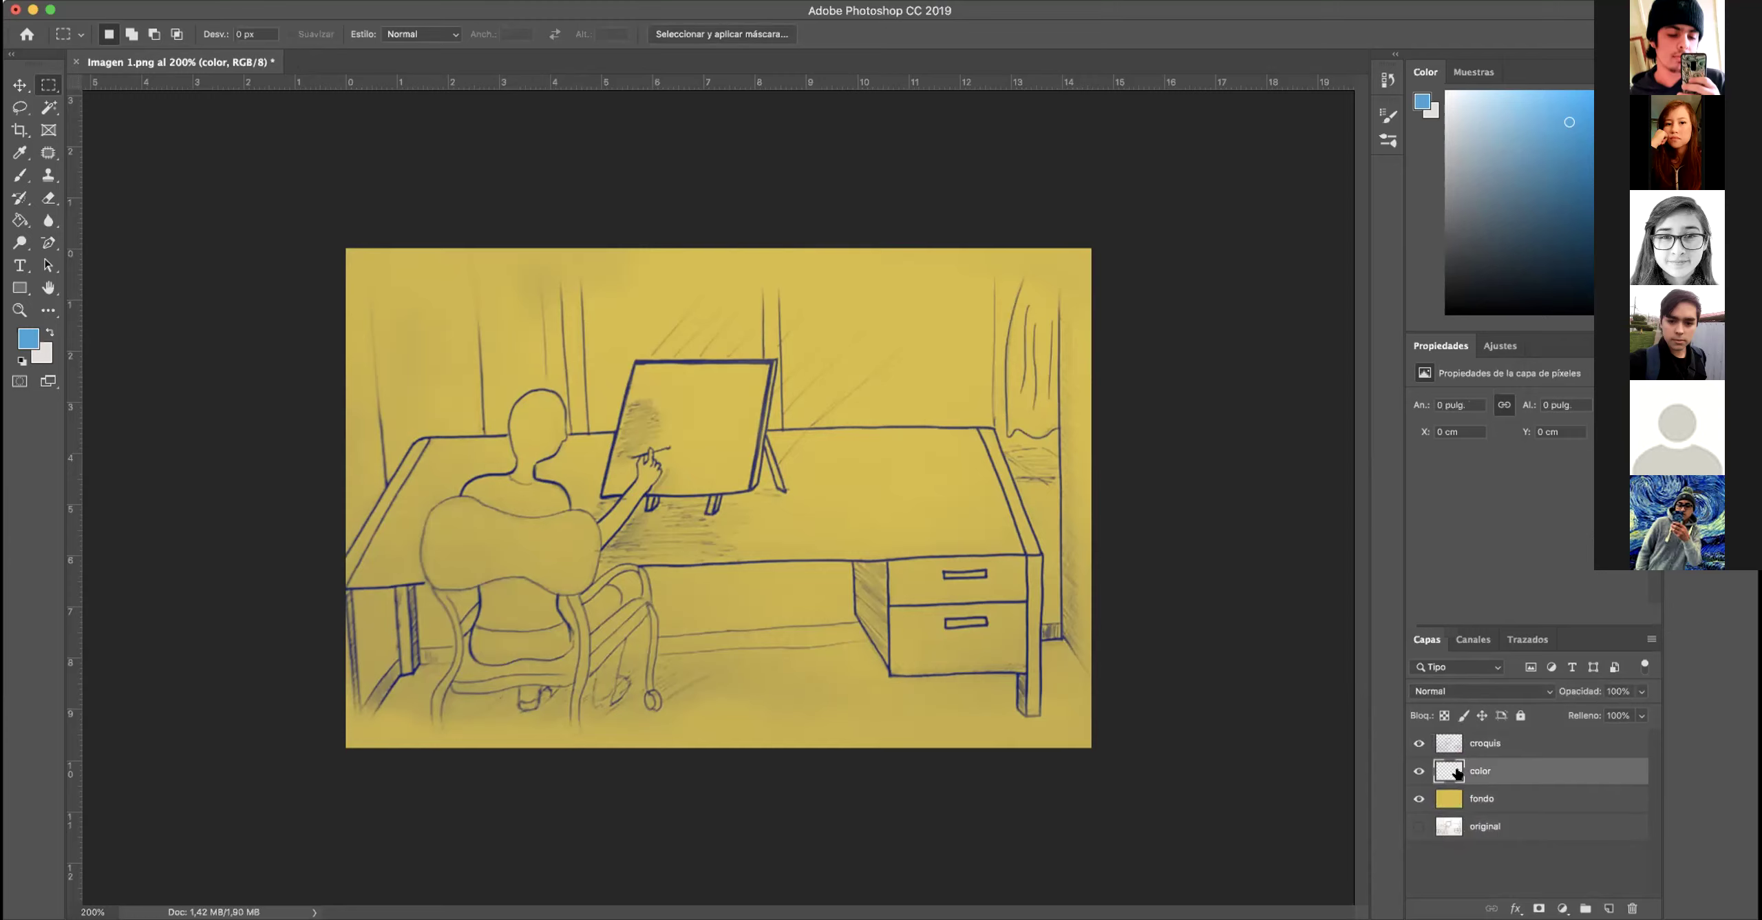
click(15, 174)
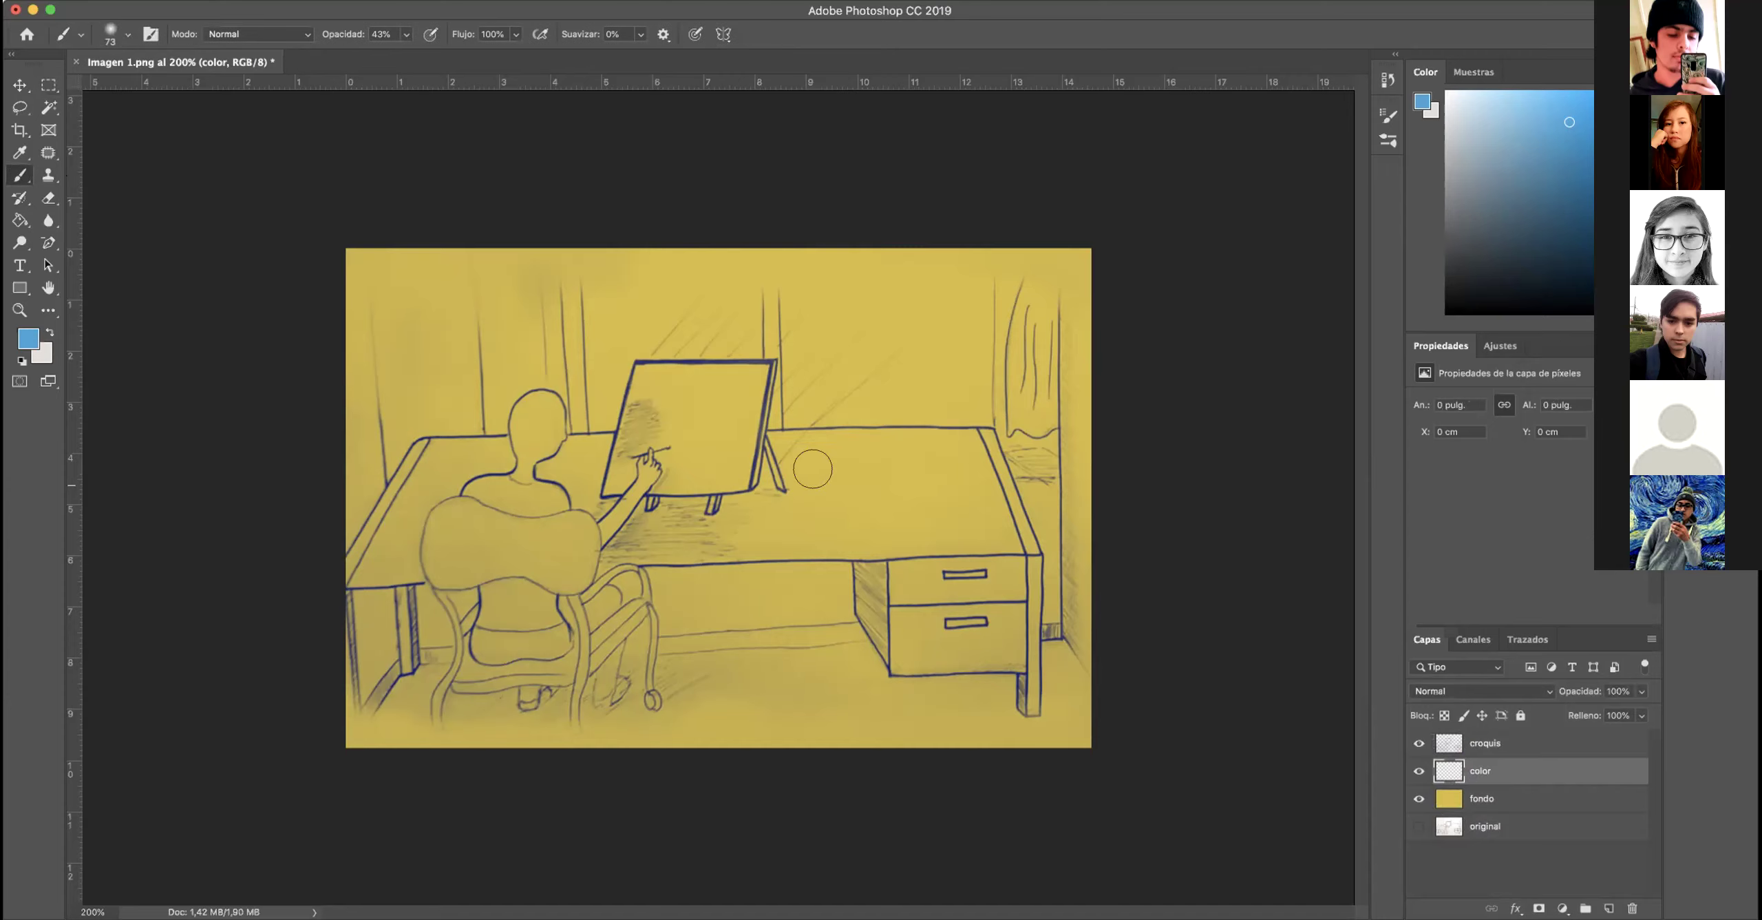
drag(898, 576, 994, 574)
mouse_move(843, 576)
mouse_down()
mouse_move(998, 577)
mouse_move(901, 541)
mouse_move(957, 519)
mouse_move(886, 495)
mouse_up()
- Toggle the visibility of the croquis, color and fondo layers to examine the lines, paint and background separately
click(1417, 742)
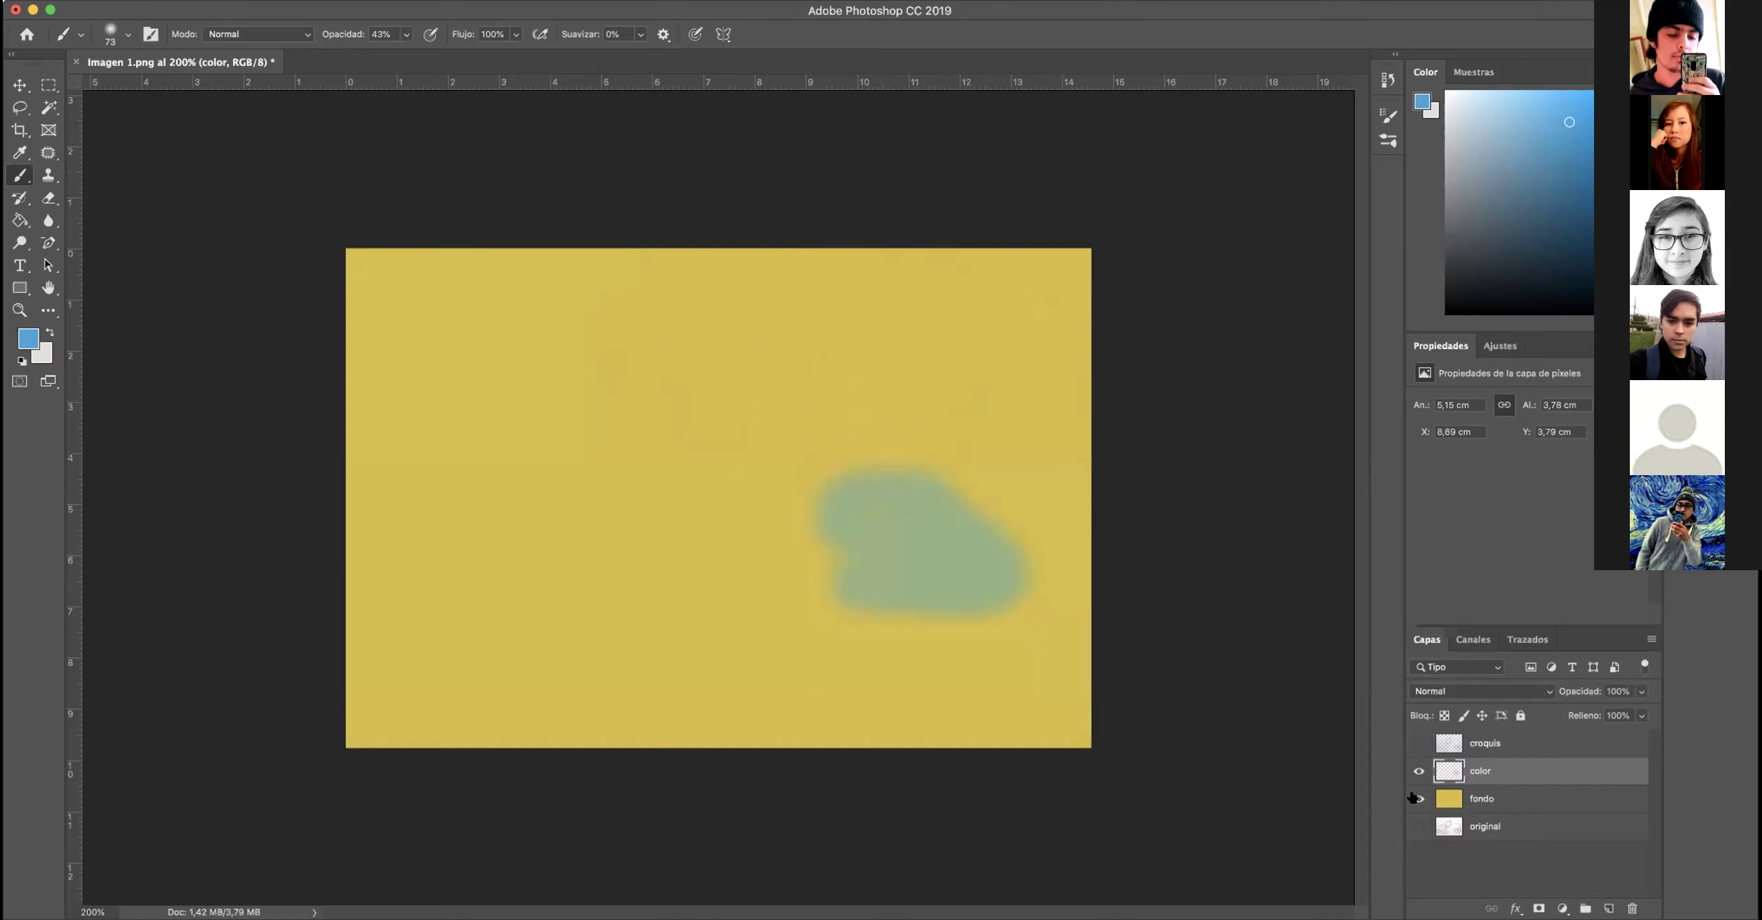
click(1418, 798)
click(1418, 743)
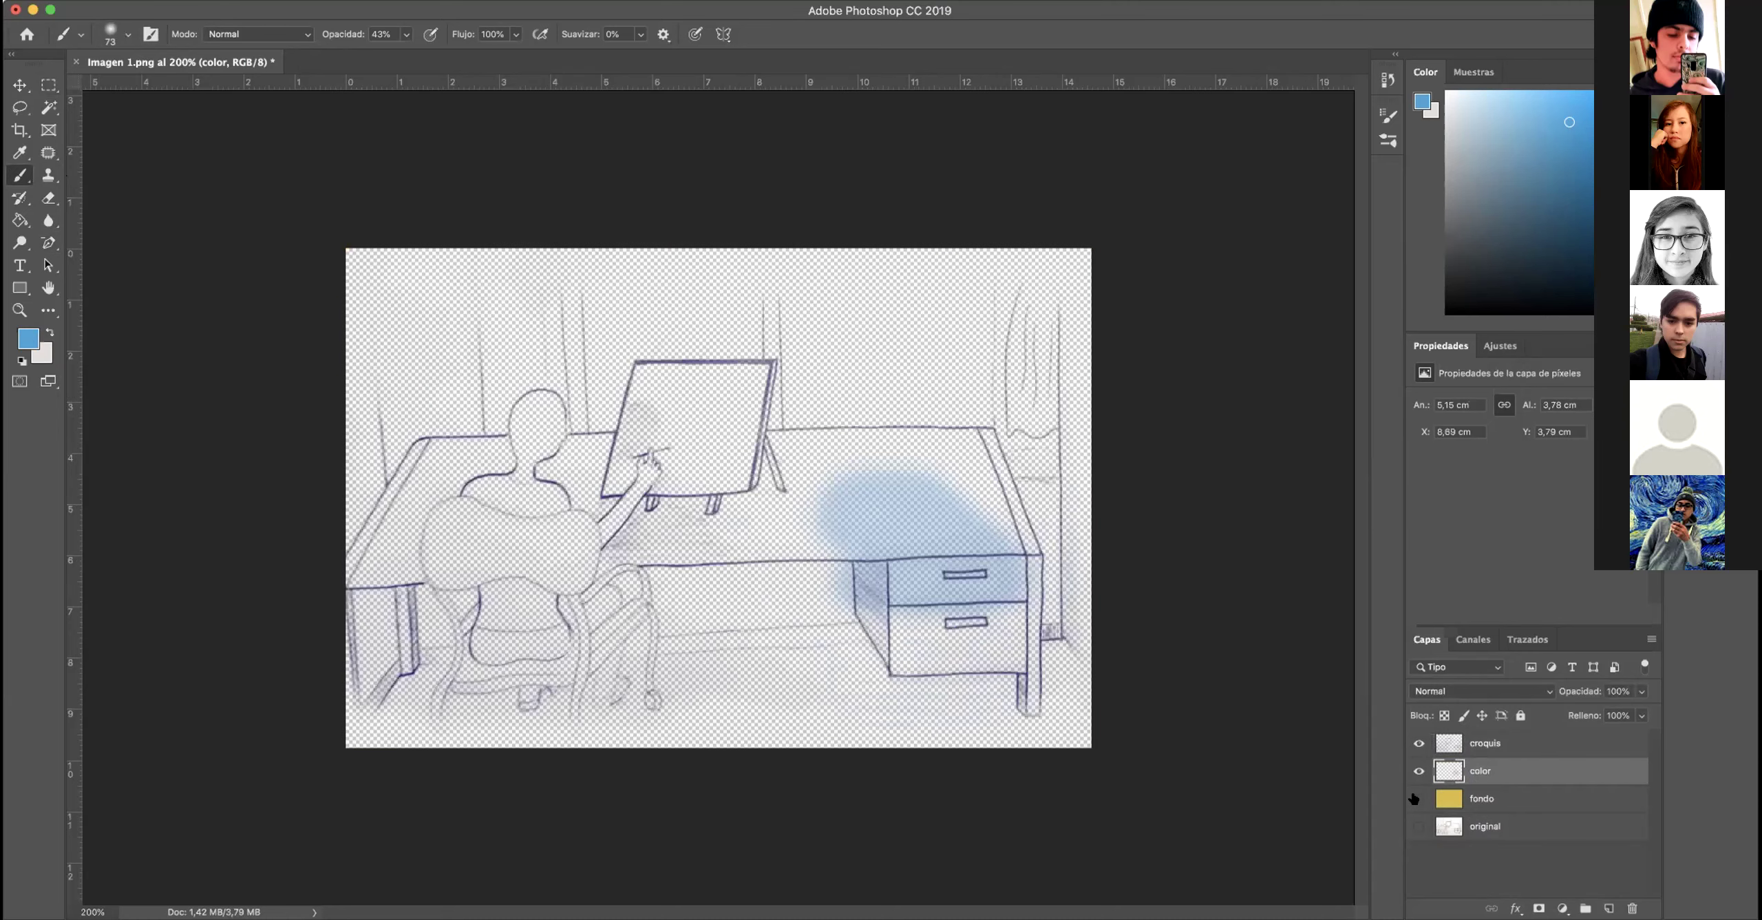
click(1418, 798)
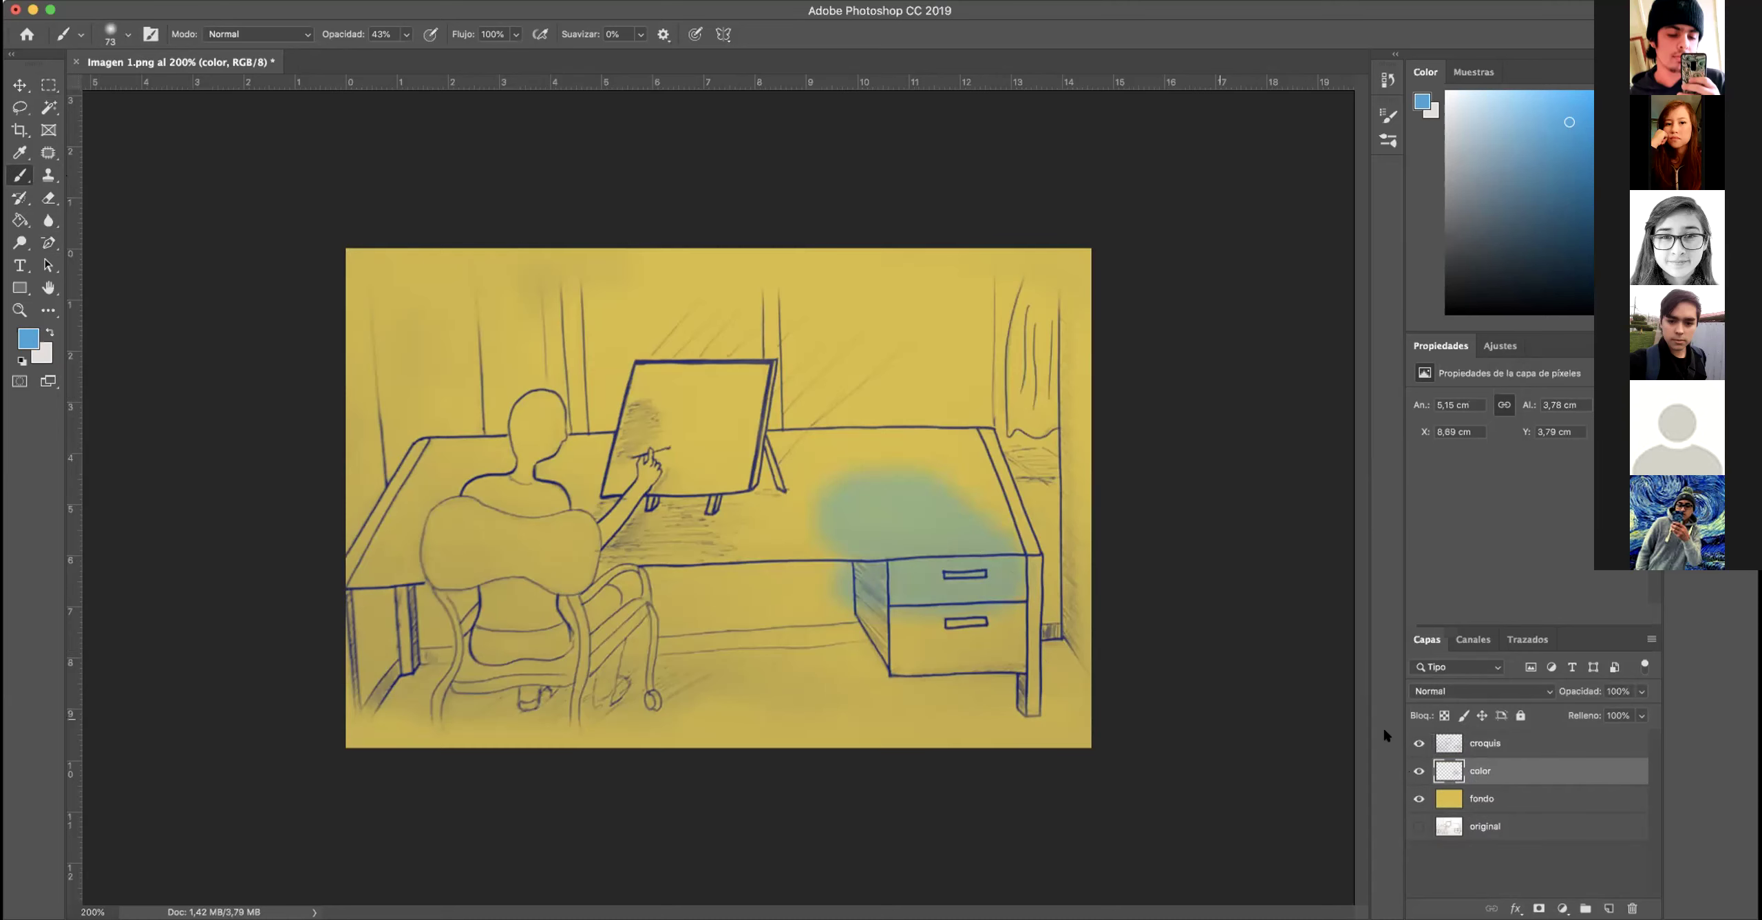
click(1418, 743)
click(1417, 743)
click(1418, 797)
click(1418, 743)
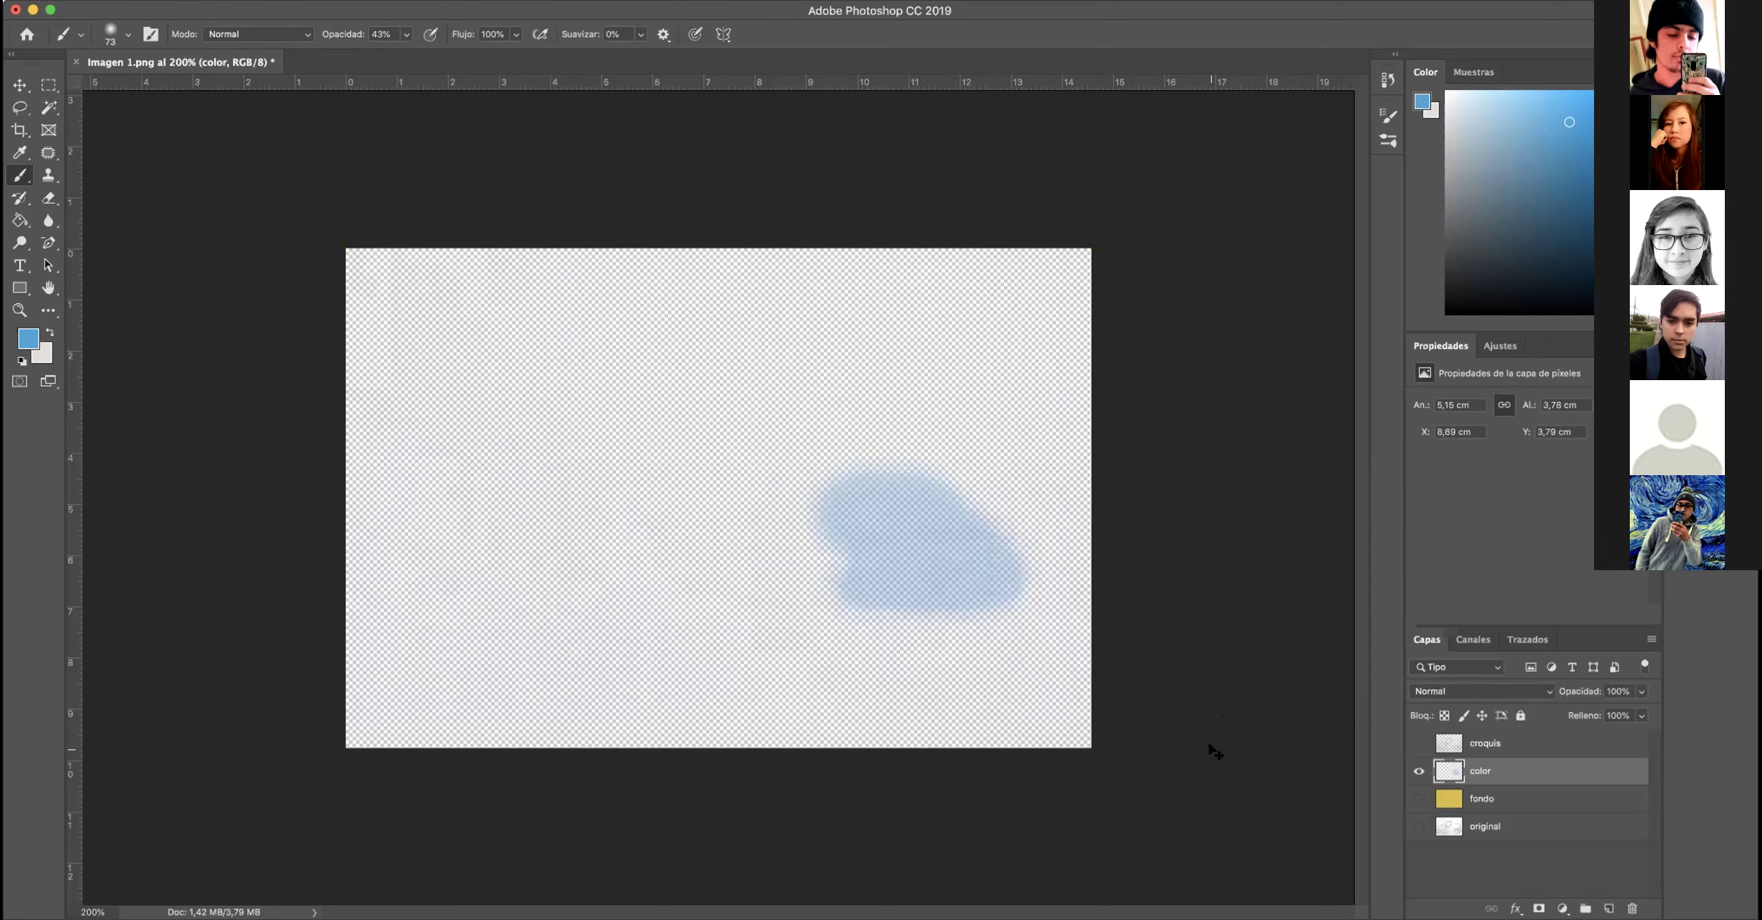
click(1418, 742)
click(1417, 770)
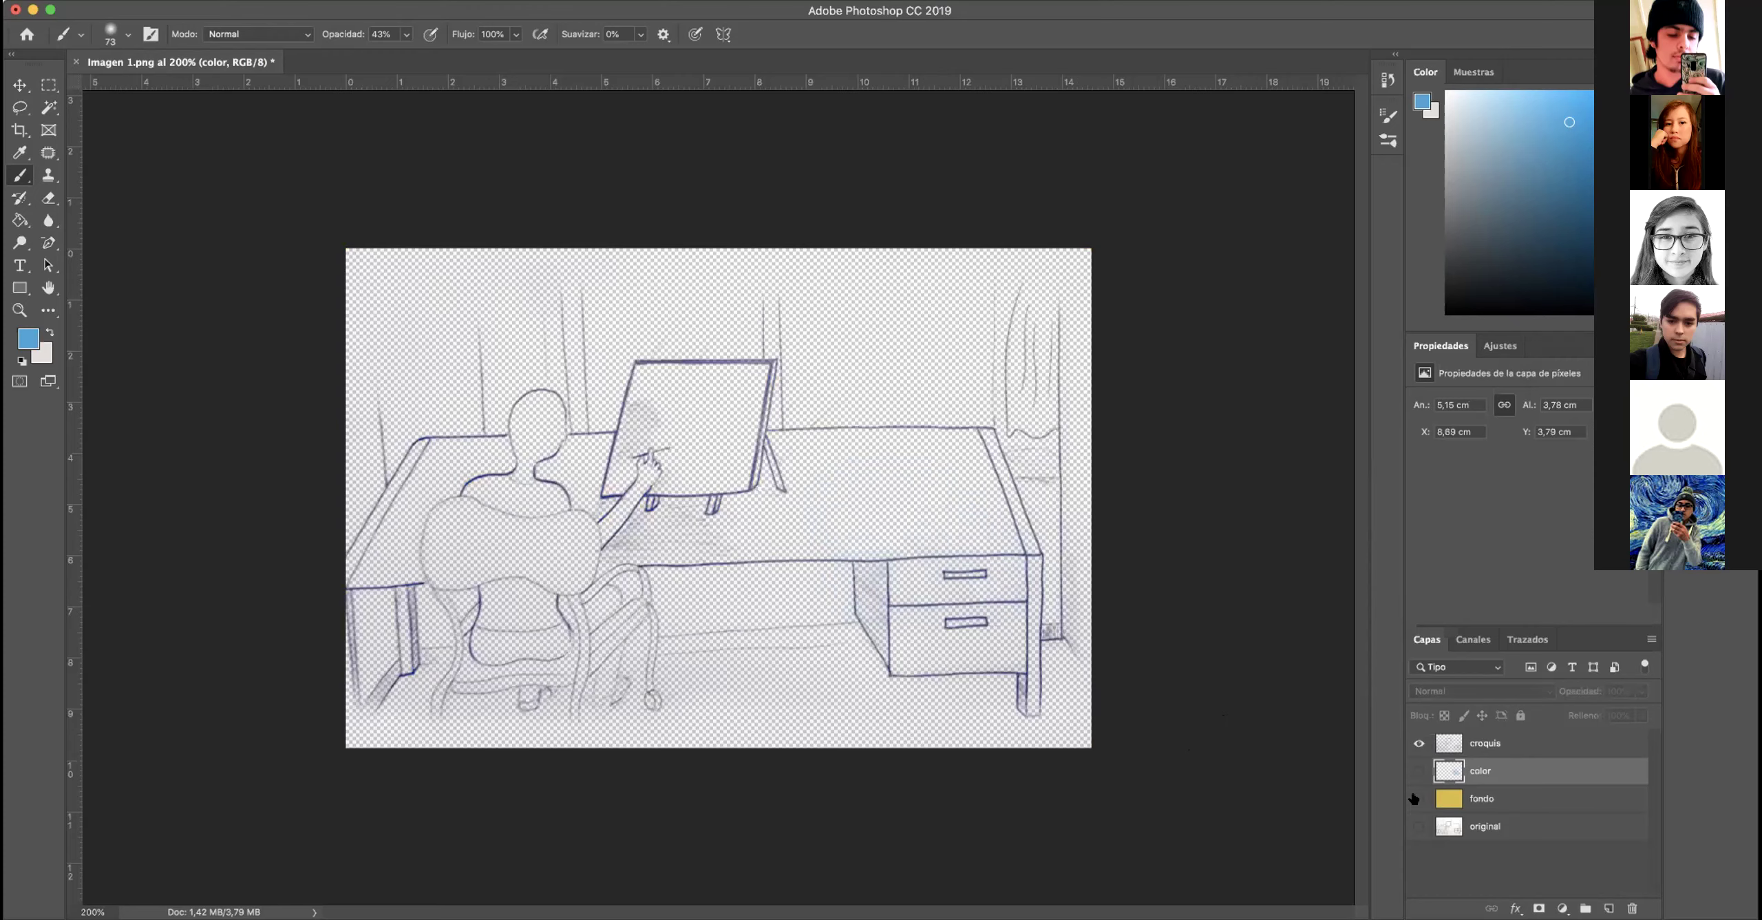
click(1416, 798)
- Try painting a blue stroke over the drawers directly on the croquis layer, and undo it
click(1533, 744)
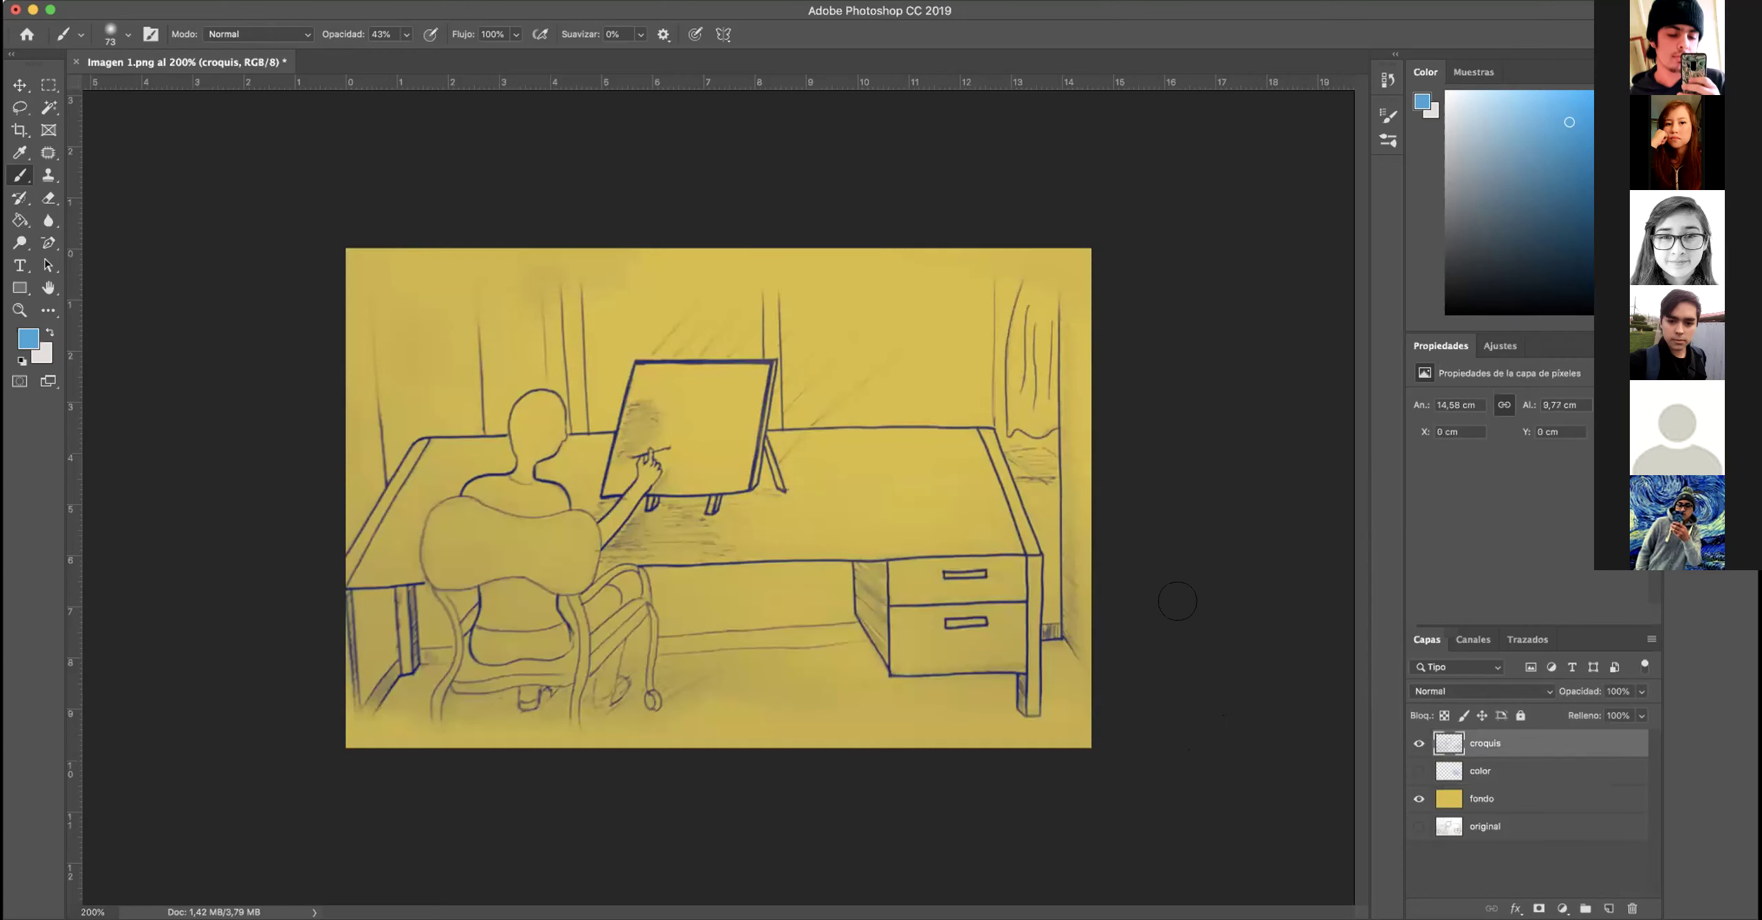
mouse_move(1019, 541)
mouse_down()
mouse_move(869, 547)
mouse_move(907, 598)
mouse_move(944, 606)
mouse_move(942, 776)
mouse_up()
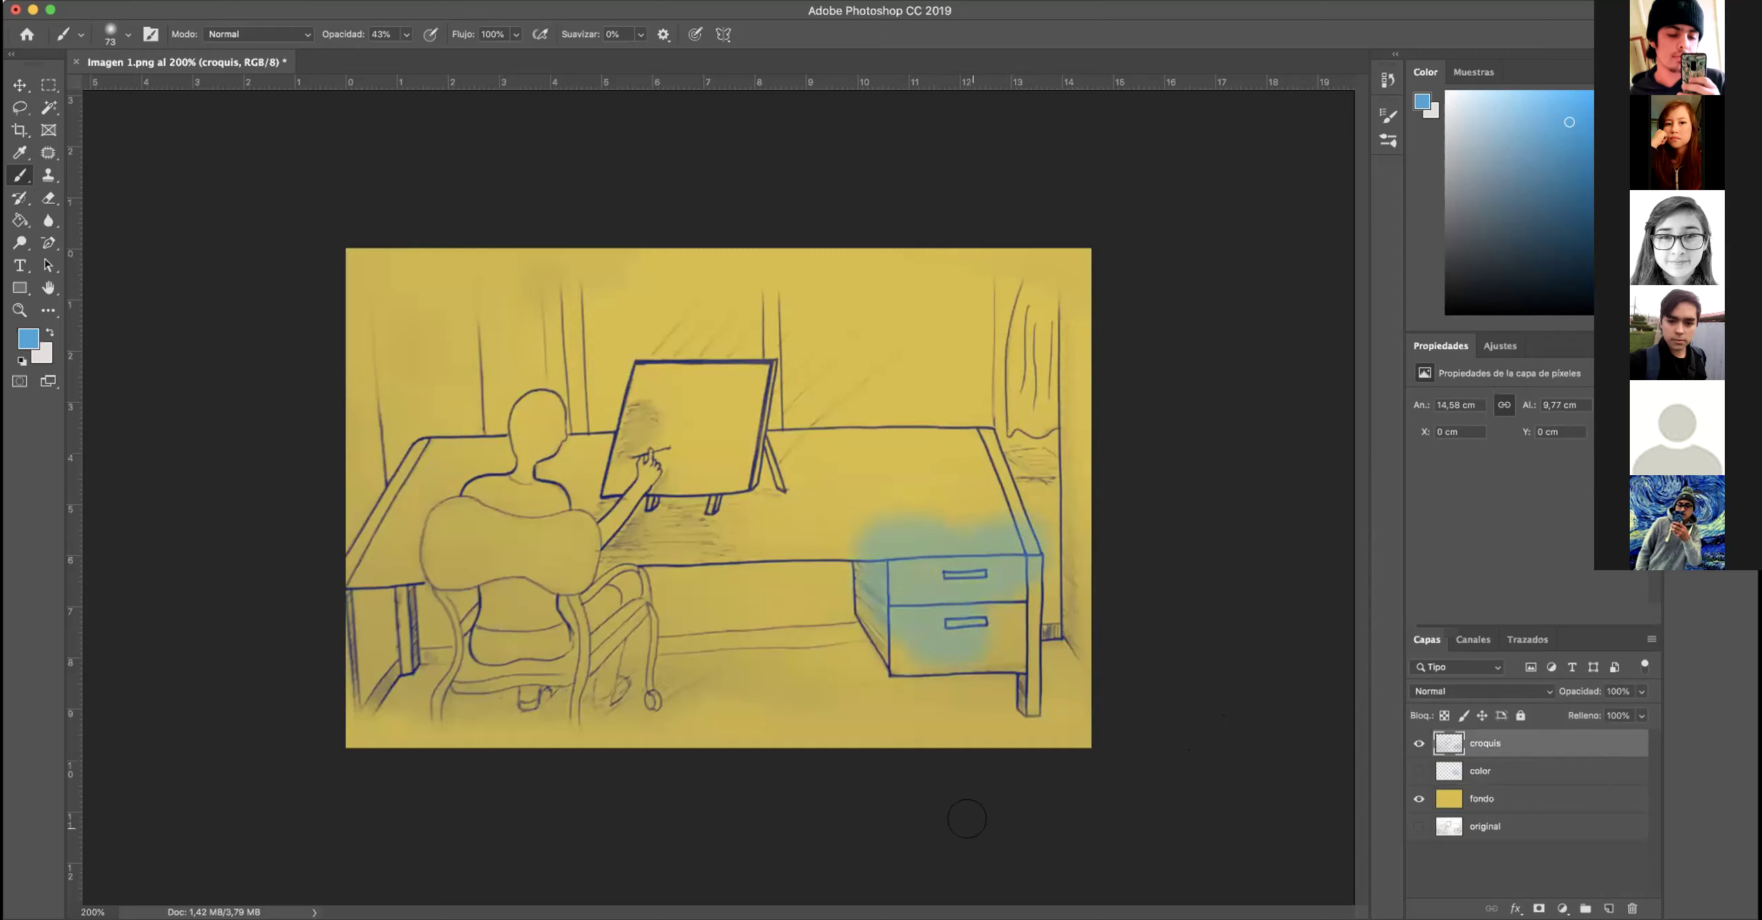
key(ctrl+z)
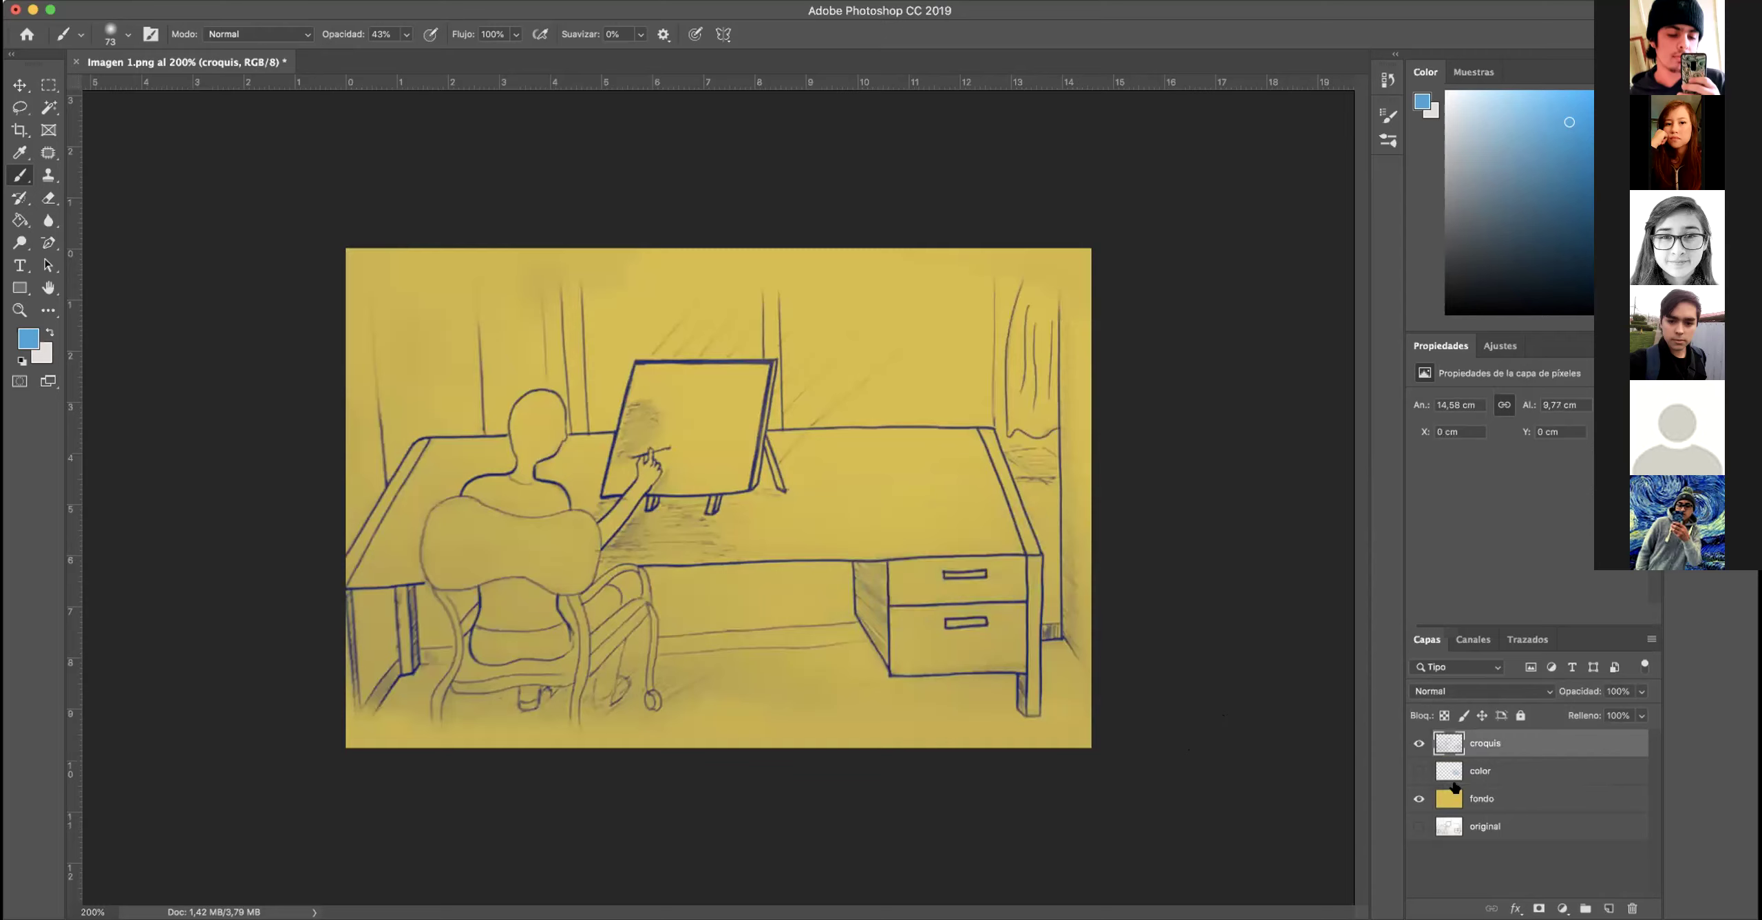
- Show the color layer and paint the desktop beside the easel blue with a 40 px brush, then raise the brush opacity to 100%
click(1457, 774)
click(1419, 771)
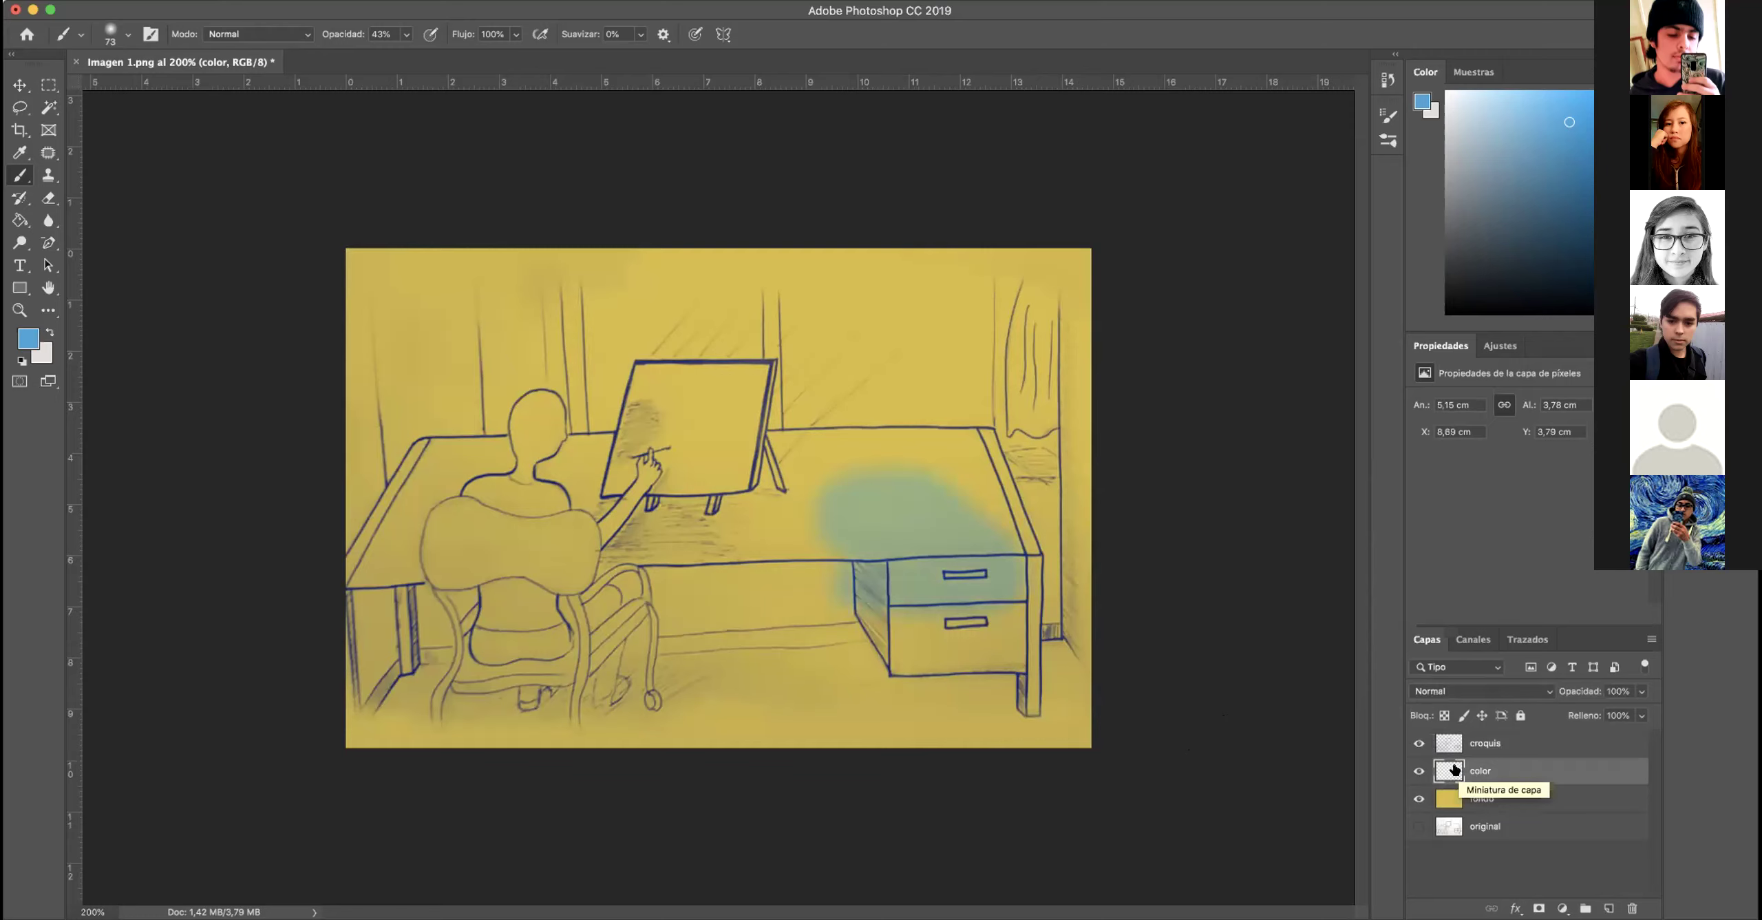
right_click(824, 452)
mouse_move(870, 474)
mouse_down()
mouse_move(899, 501)
mouse_move(896, 482)
mouse_move(956, 491)
mouse_move(950, 530)
mouse_up()
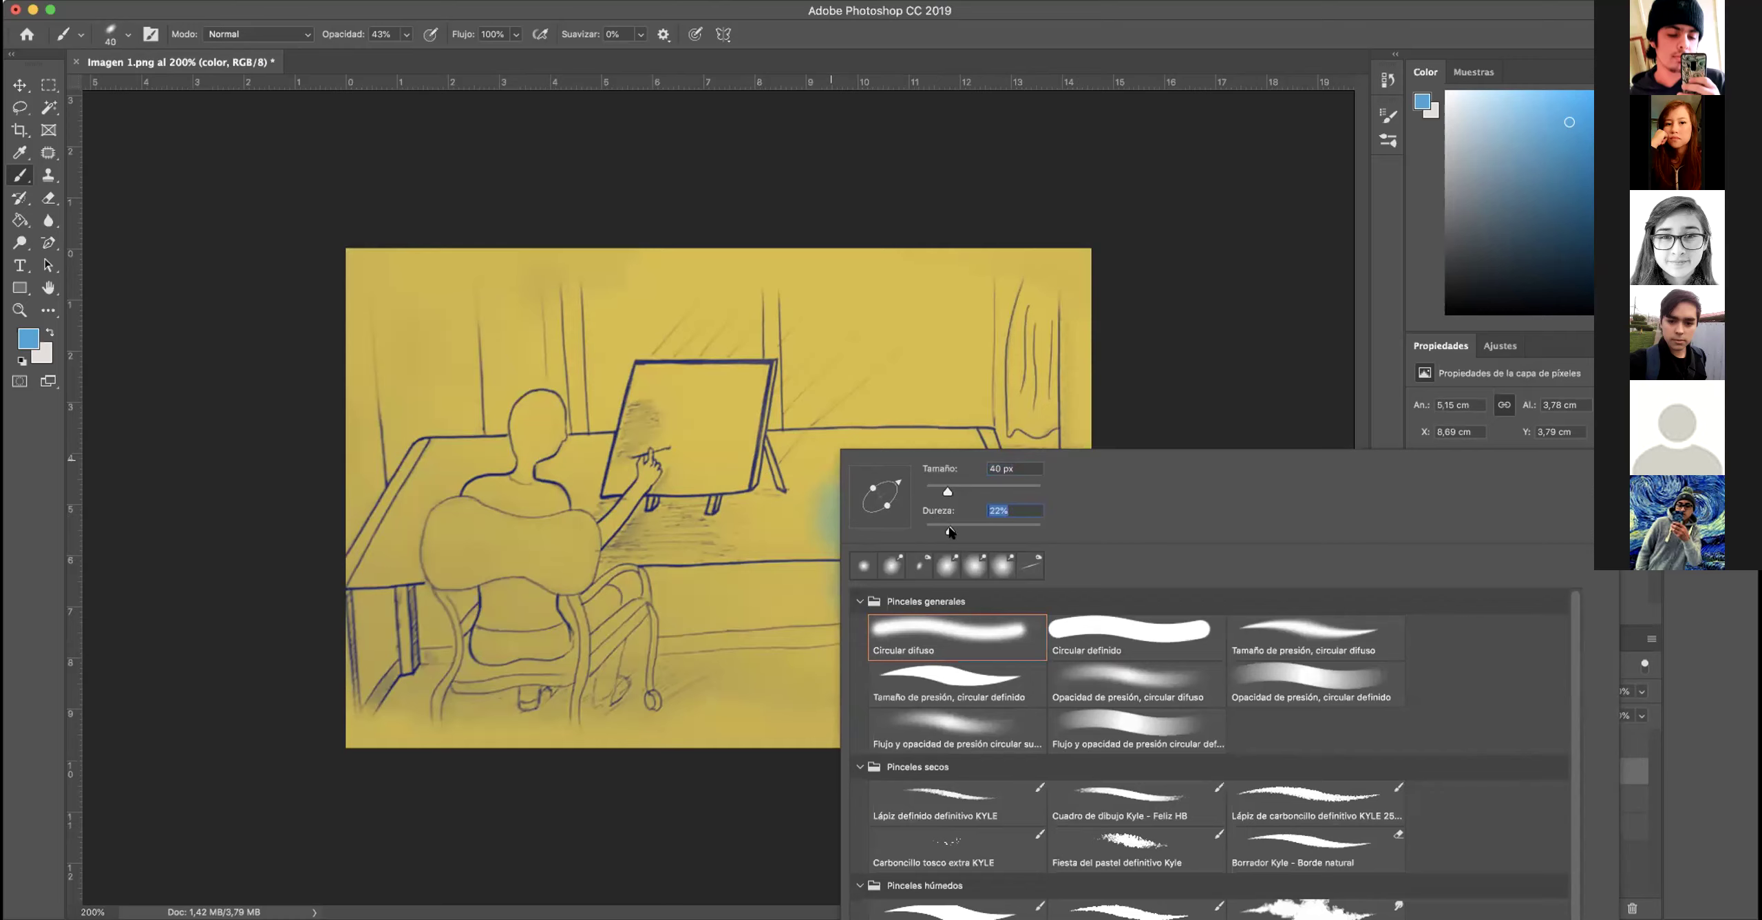
click(799, 437)
mouse_move(792, 441)
mouse_down()
mouse_move(970, 434)
mouse_move(994, 485)
mouse_move(961, 463)
mouse_move(802, 450)
mouse_move(916, 482)
mouse_move(852, 516)
mouse_move(977, 520)
mouse_move(915, 459)
mouse_move(956, 506)
mouse_move(895, 500)
mouse_move(885, 473)
mouse_up()
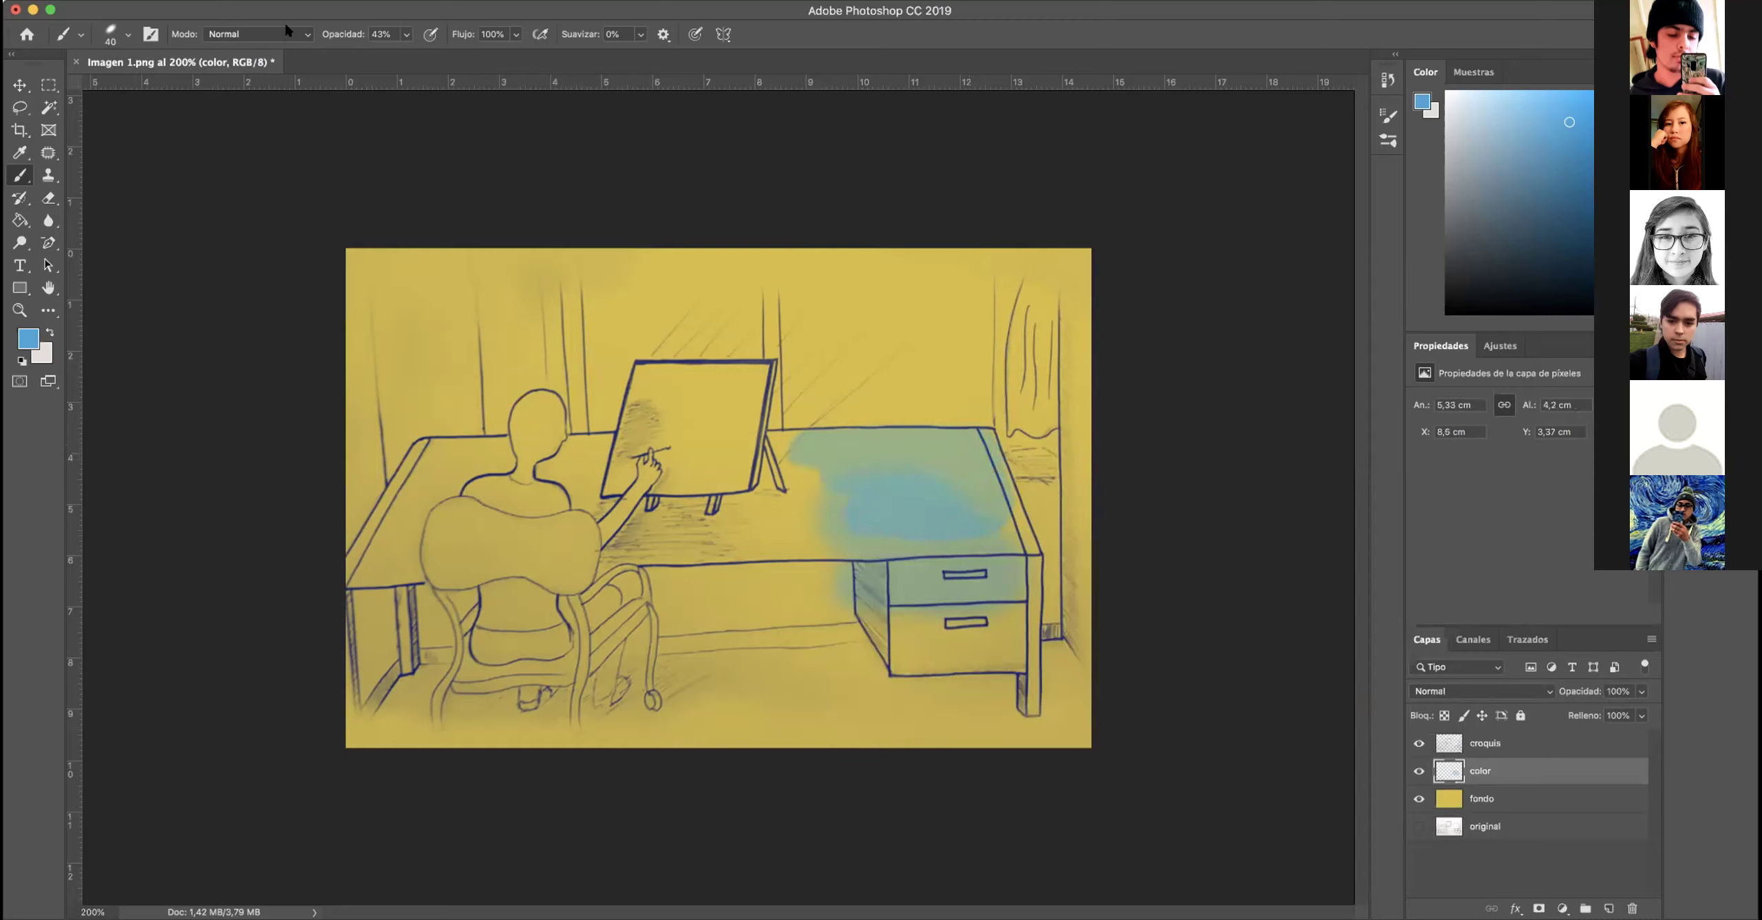
click(405, 35)
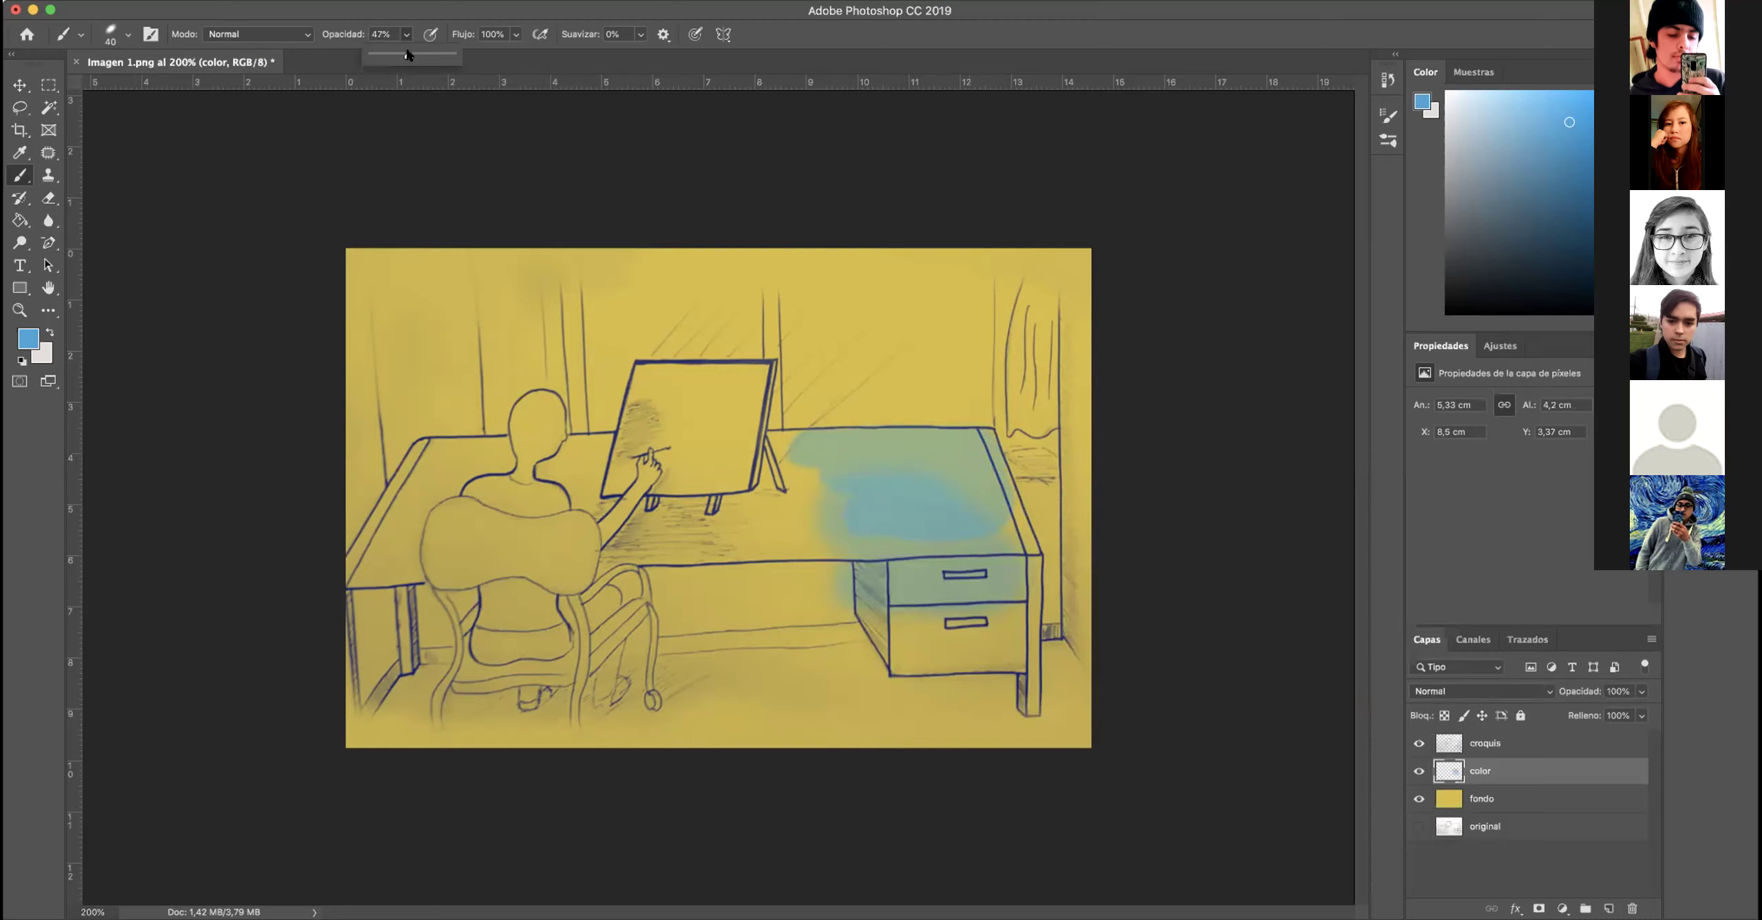
drag(421, 55, 455, 55)
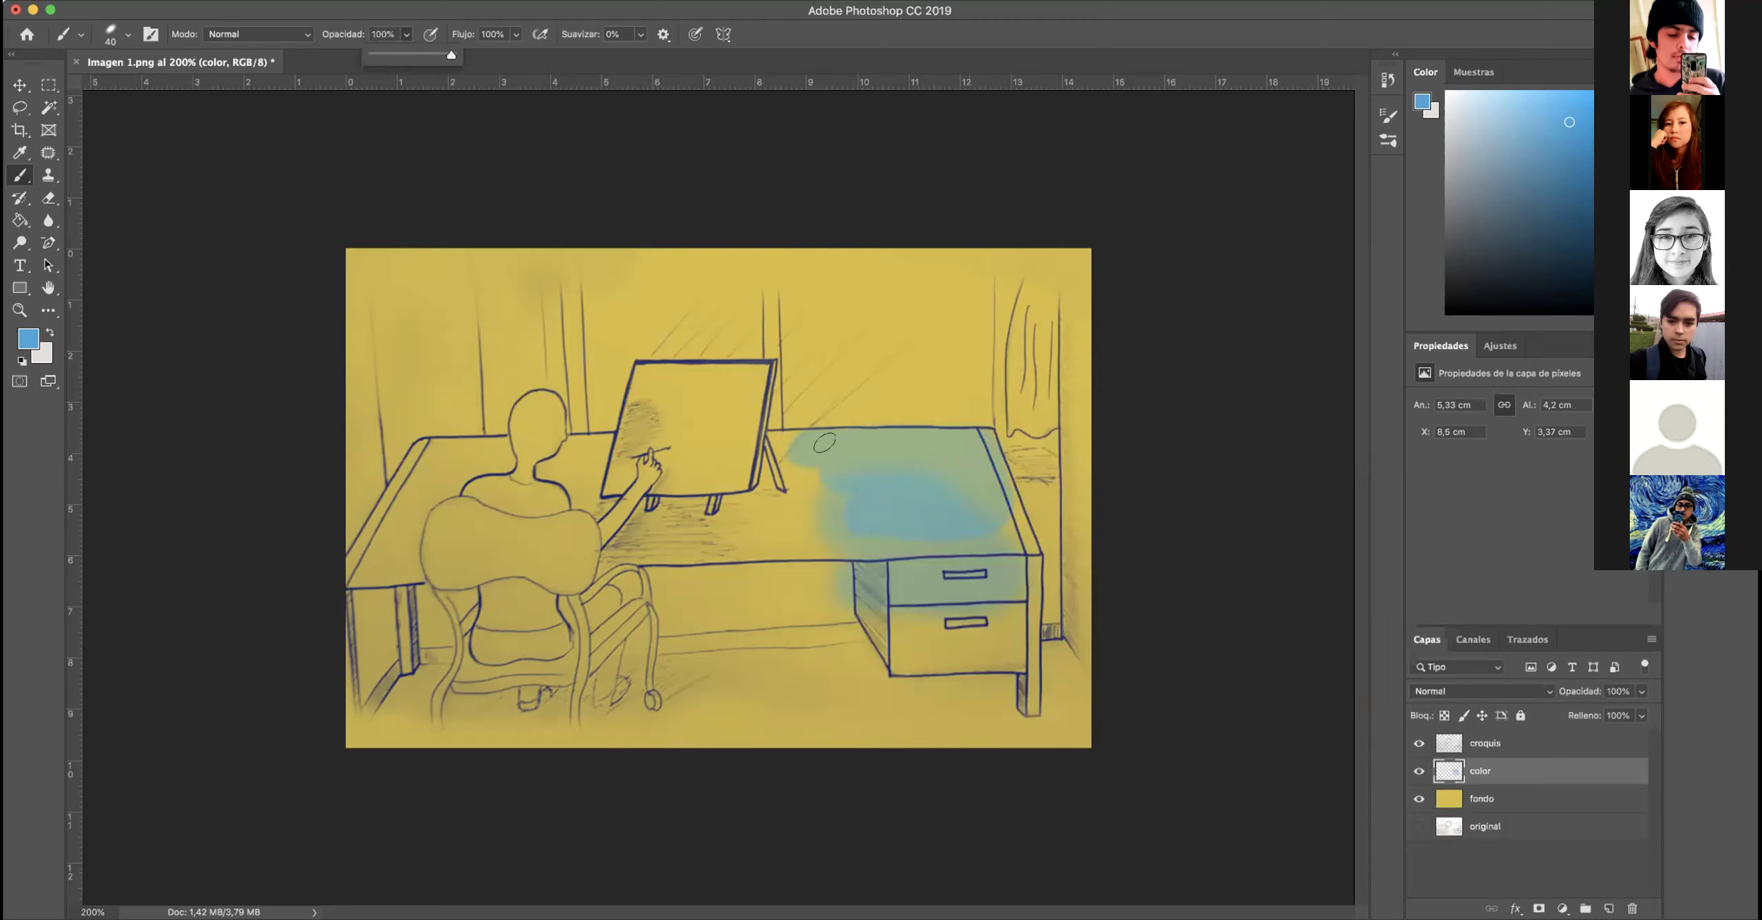
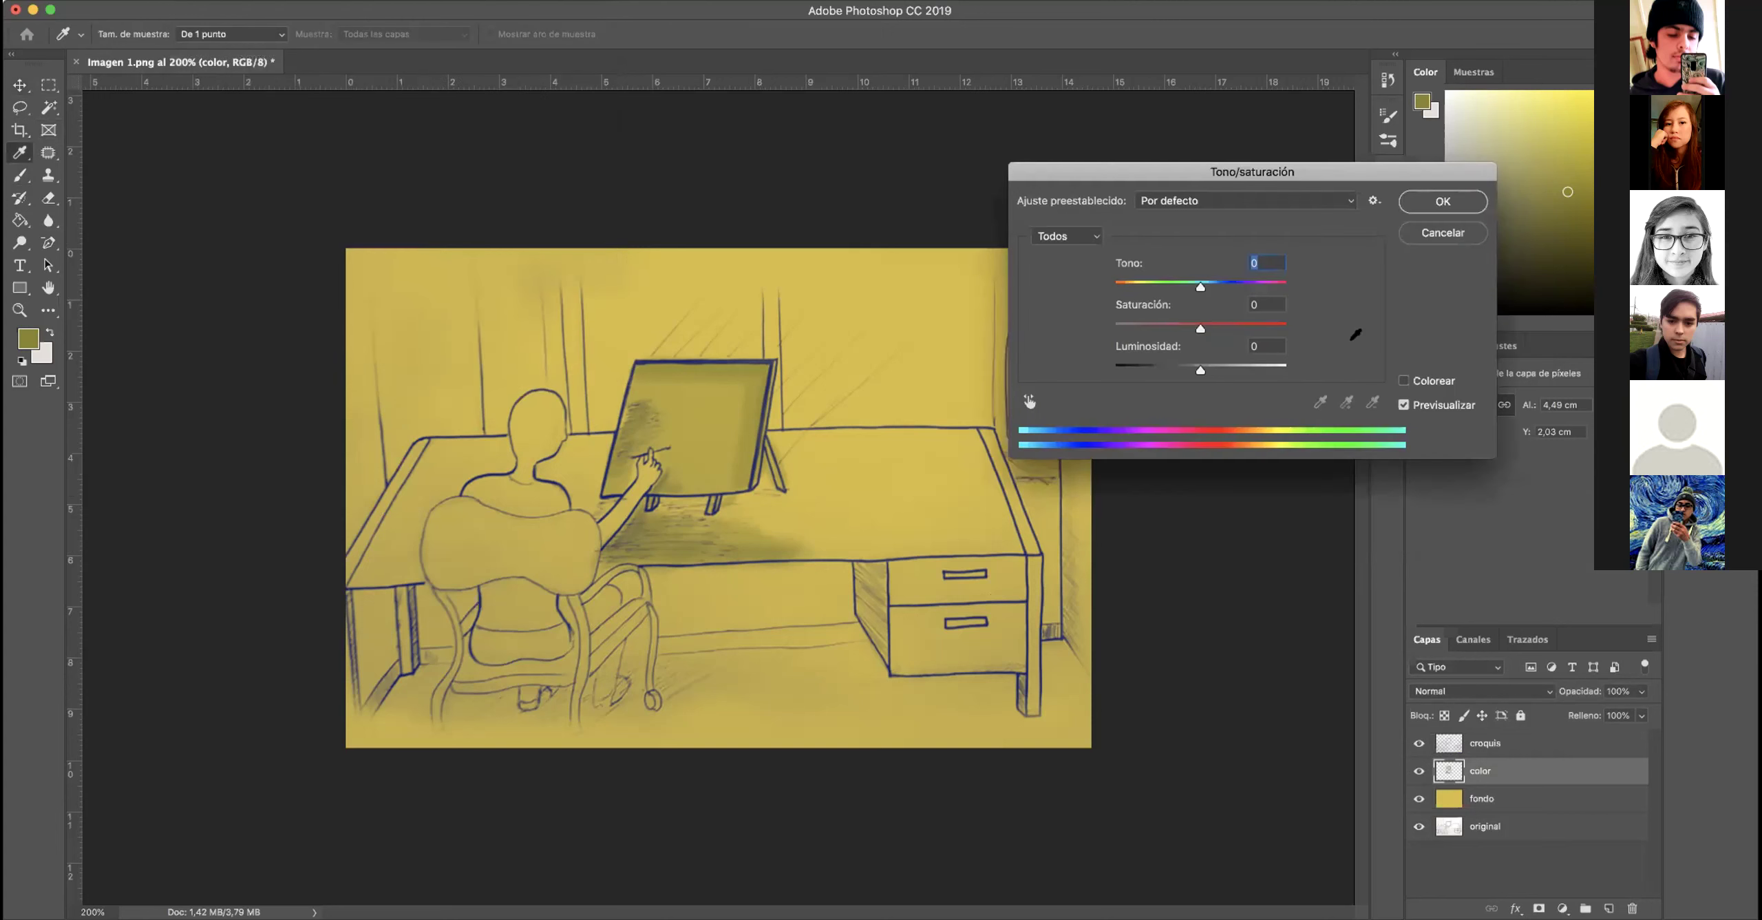
- Apply a Hue/Saturation adjustment to the color layer with hue -148, saturation -36 and lightness +21
mouse_move(1195, 288)
mouse_down()
mouse_move(1145, 288)
mouse_move(1246, 288)
mouse_move(1163, 288)
mouse_up()
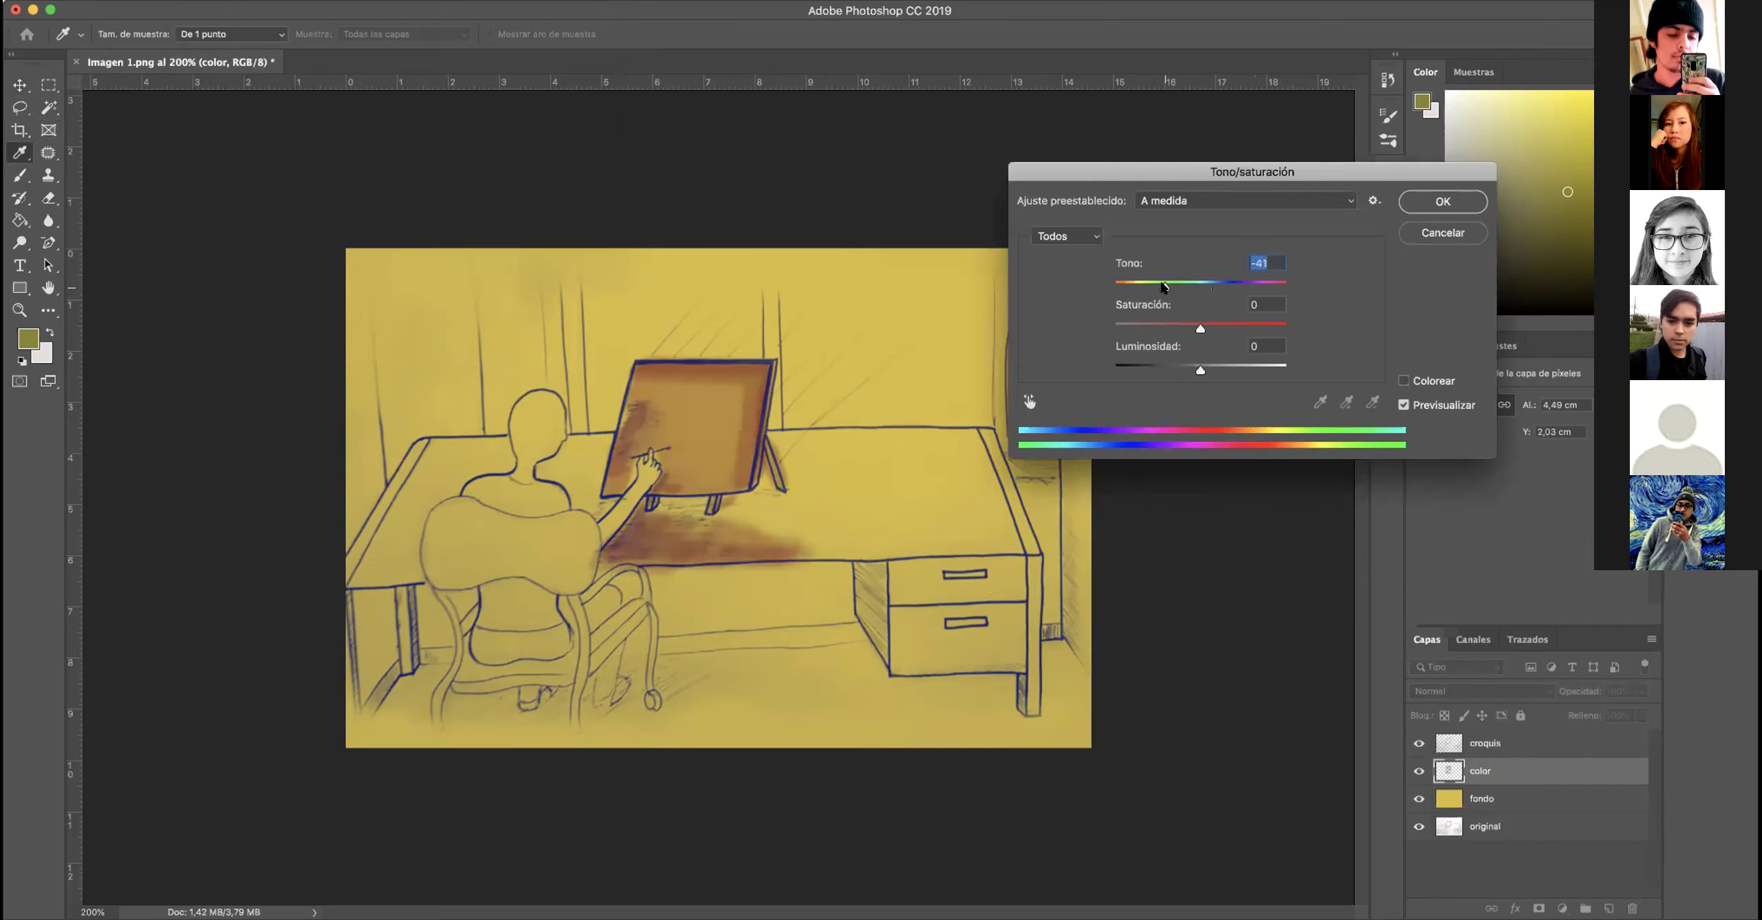
mouse_move(1201, 371)
mouse_down()
mouse_move(1239, 370)
mouse_move(1111, 329)
mouse_move(1144, 287)
mouse_move(1123, 286)
mouse_up()
drag(1272, 288, 1274, 288)
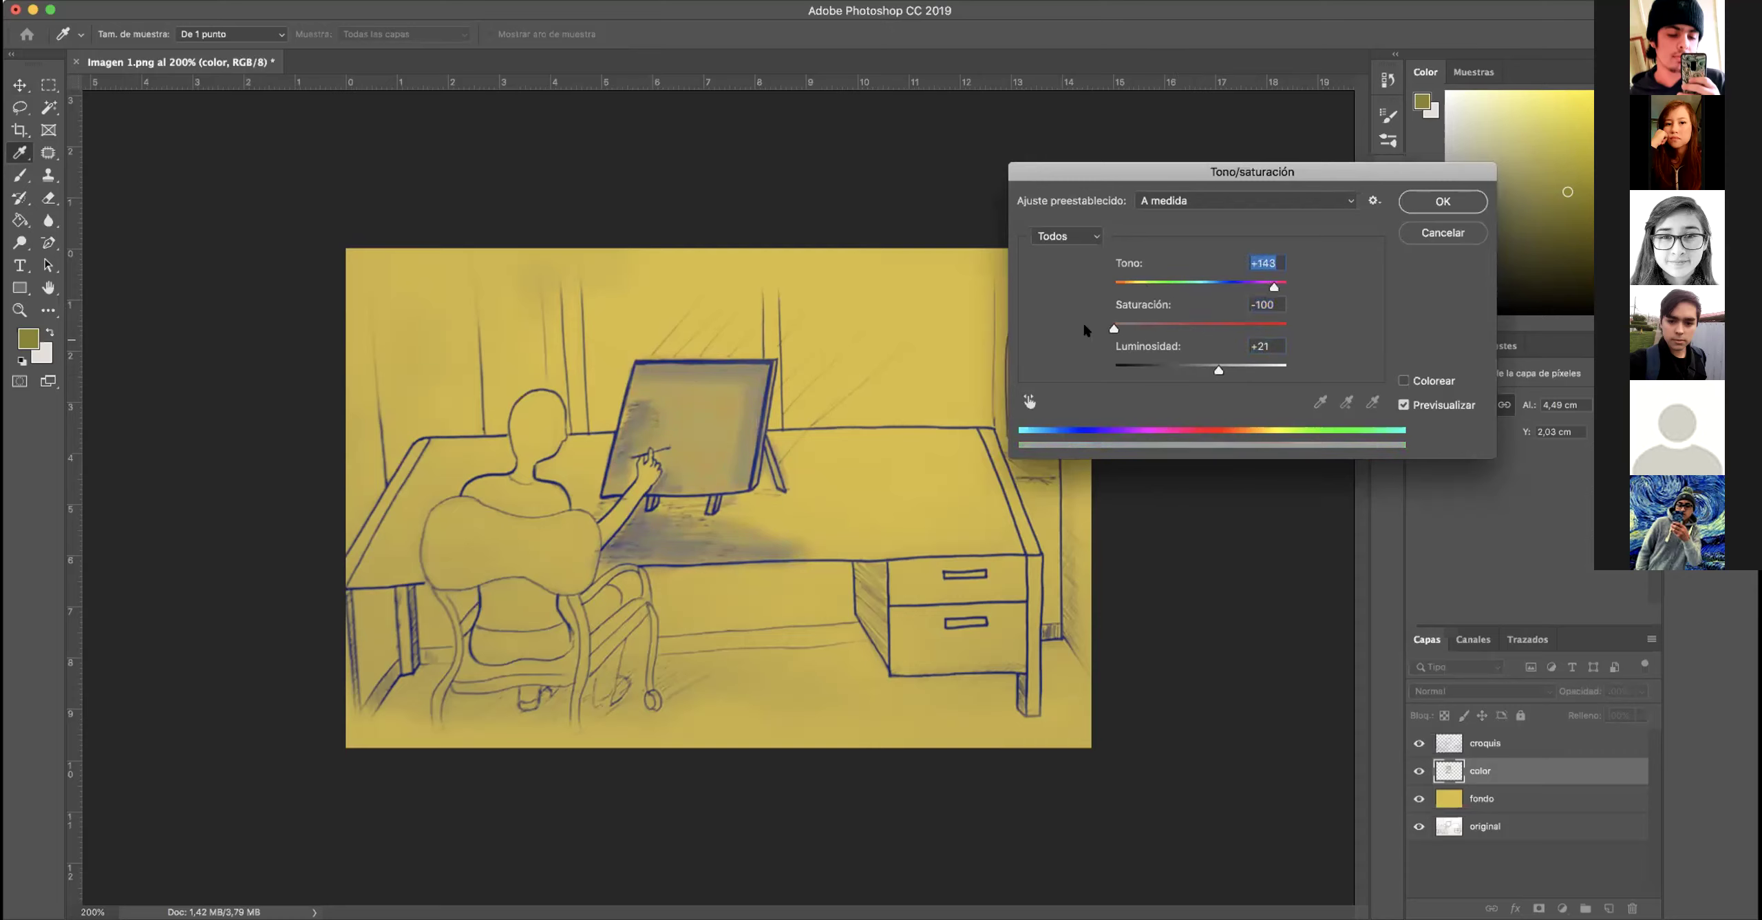
drag(1114, 329, 1168, 329)
drag(1258, 289, 1122, 287)
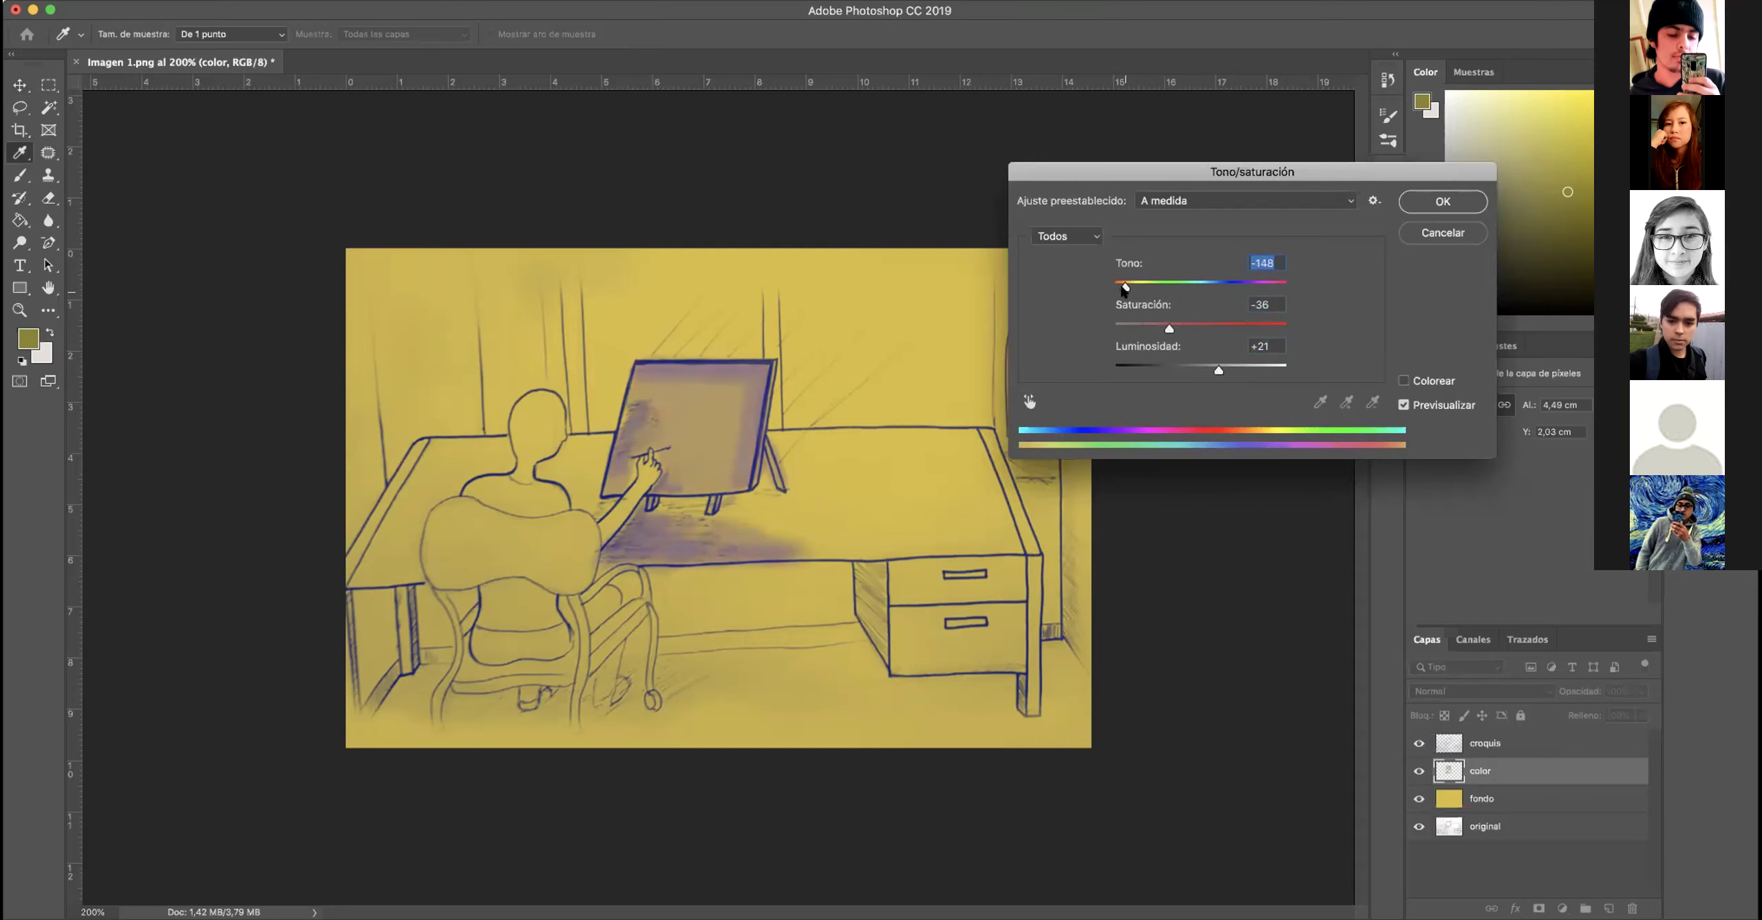
click(1473, 201)
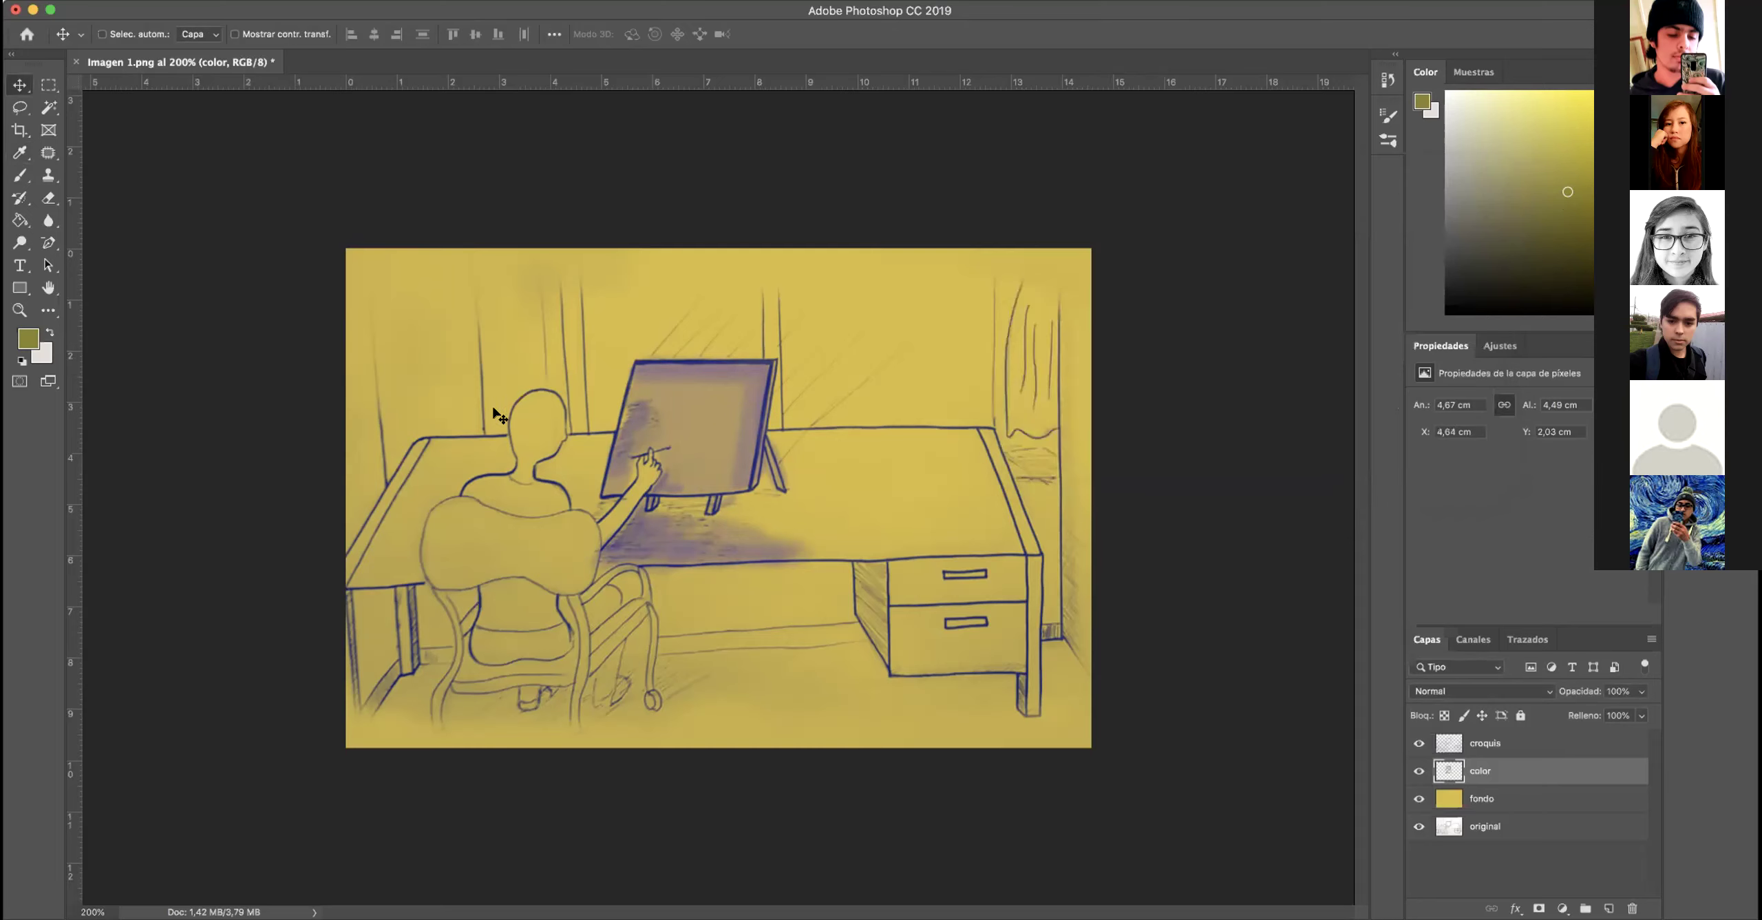
- Set up the Eraser tool with a size of 51 px and a hardness of 1%
click(45, 200)
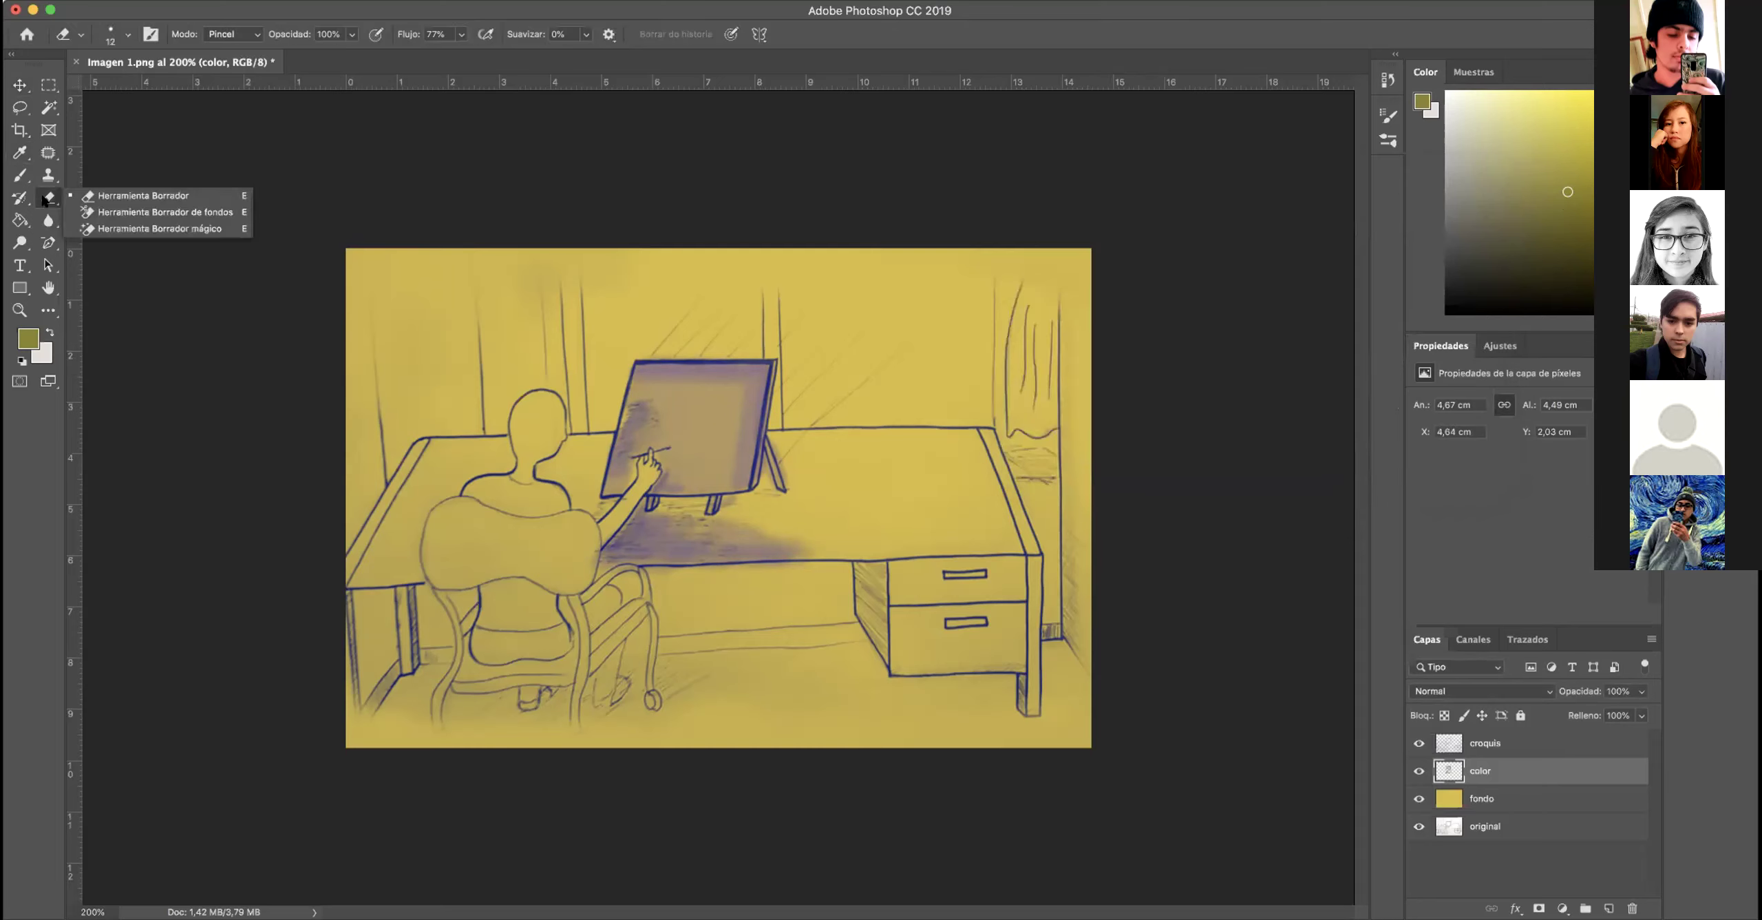
click(103, 194)
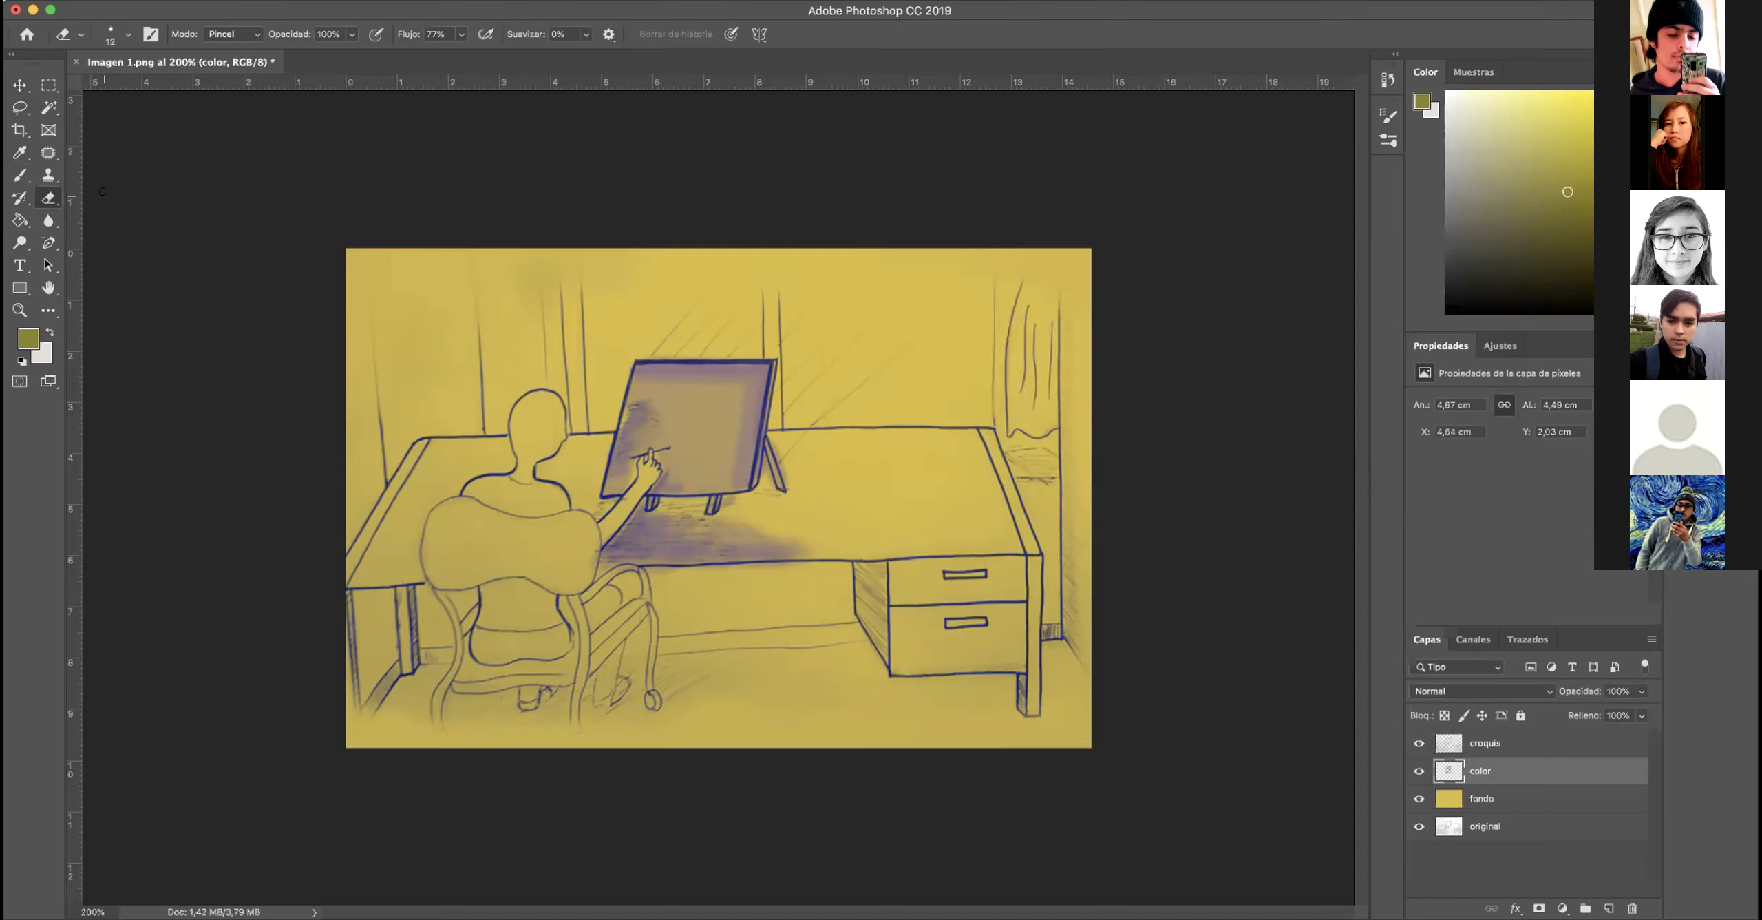
right_click(766, 489)
click(888, 486)
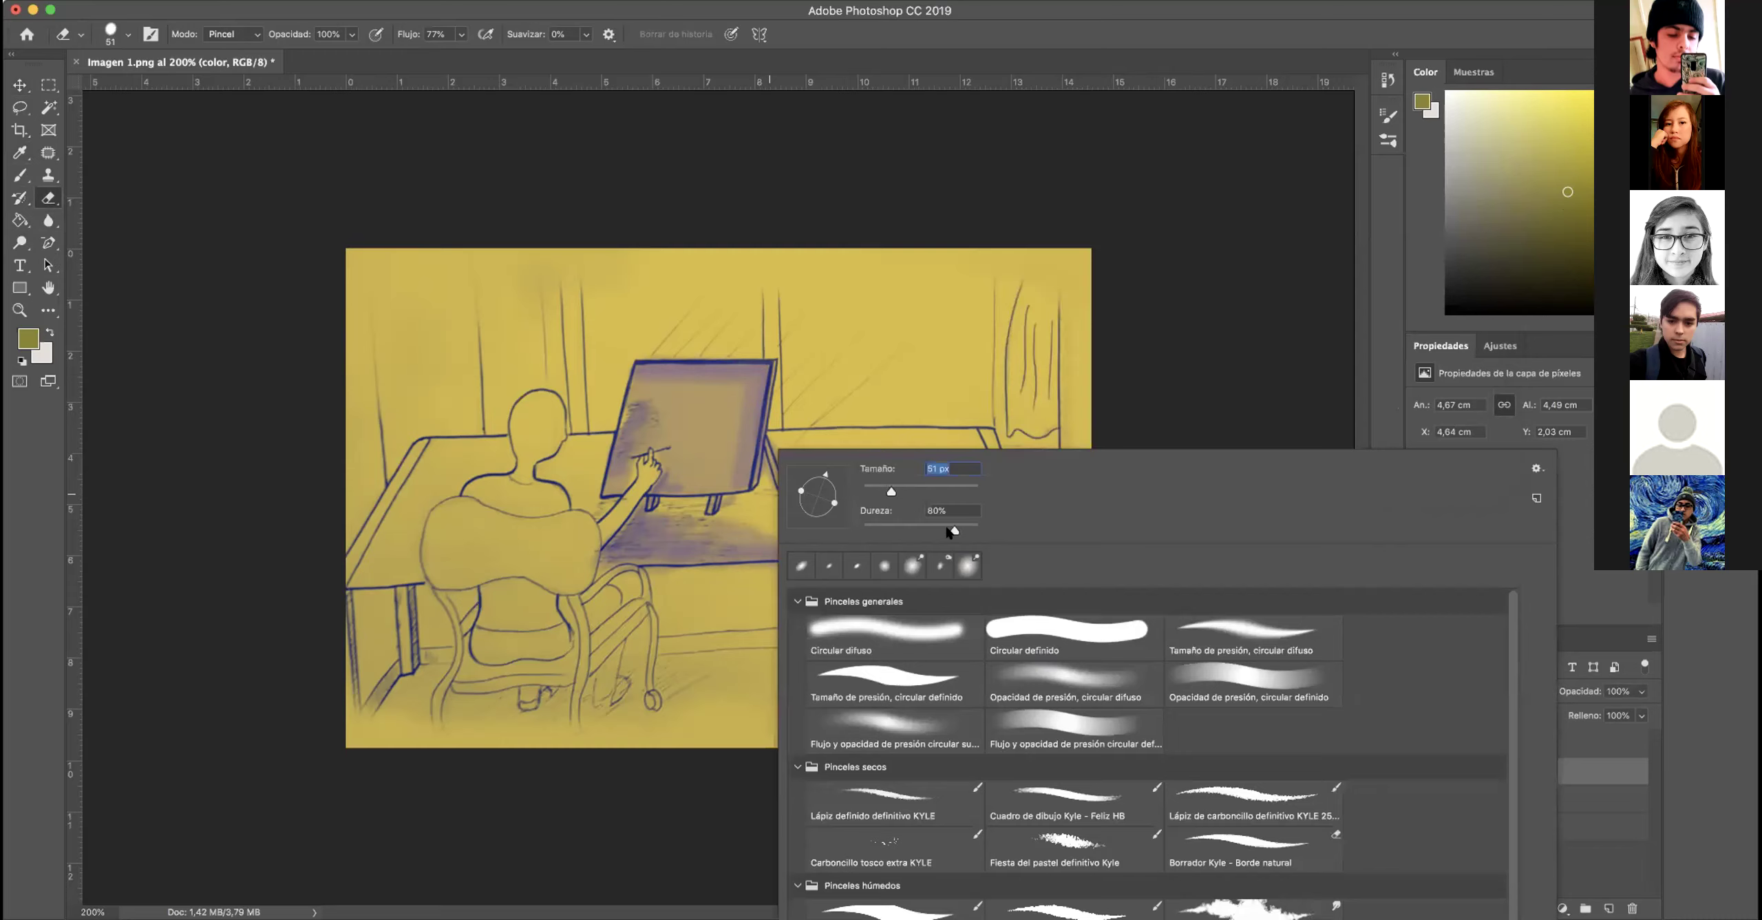
drag(897, 531, 864, 531)
click(753, 434)
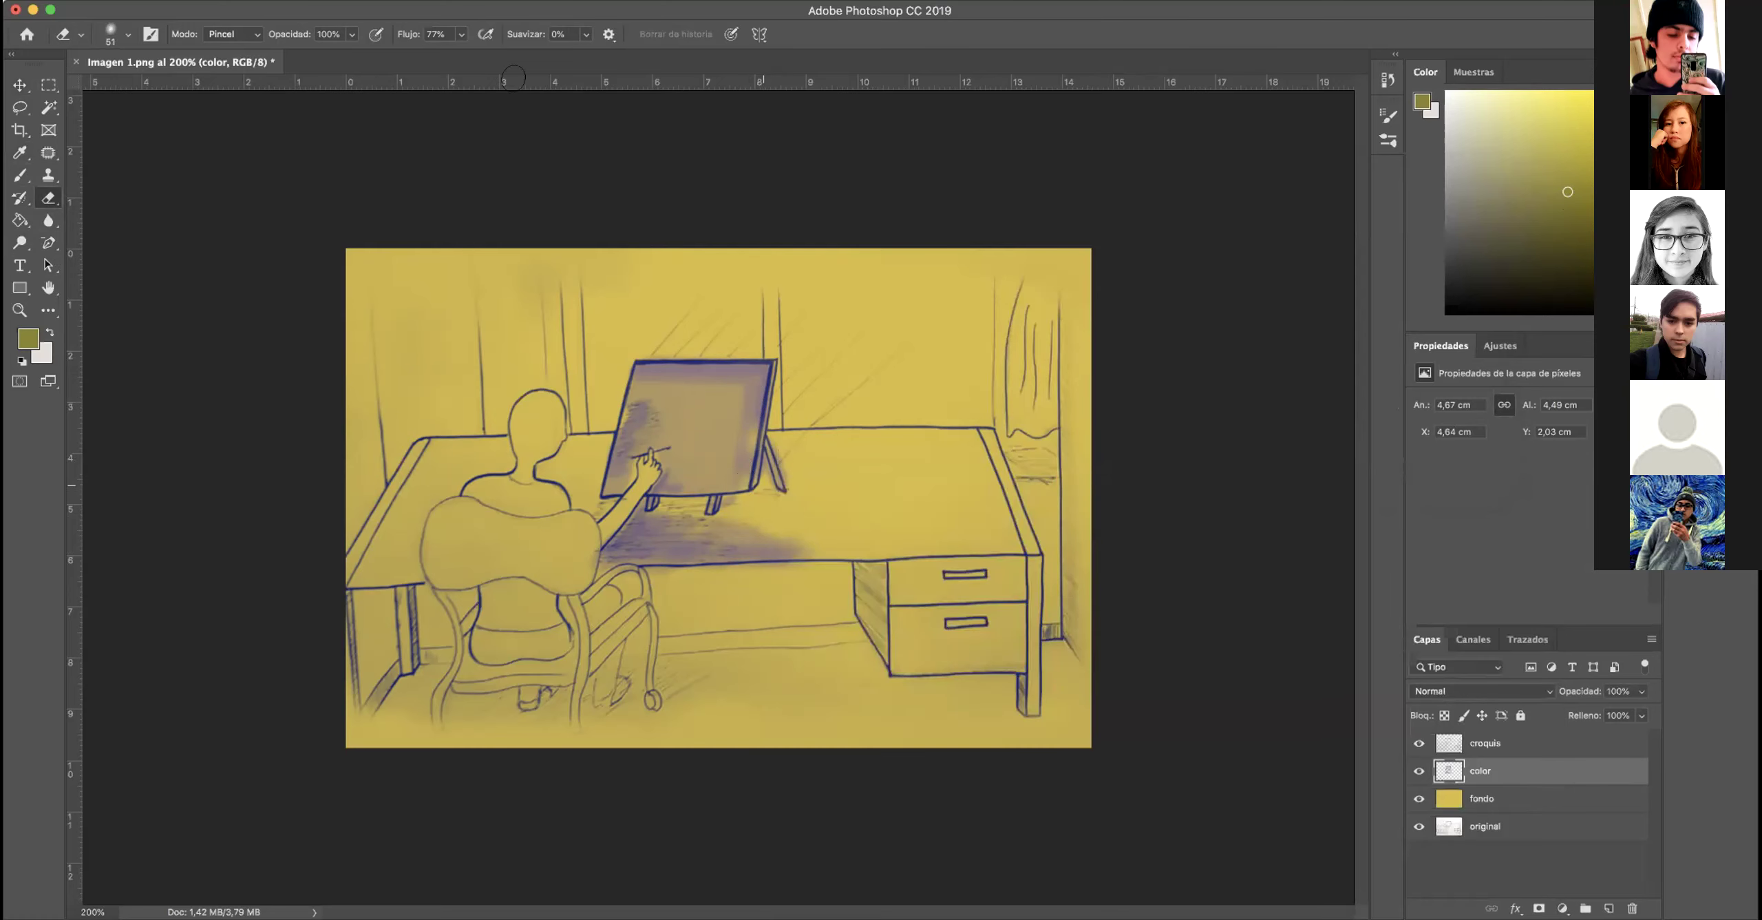
- Lower the eraser opacity to 26% and soften the painted shading on the drawing board and the shadow beneath it
click(357, 34)
drag(351, 54, 290, 58)
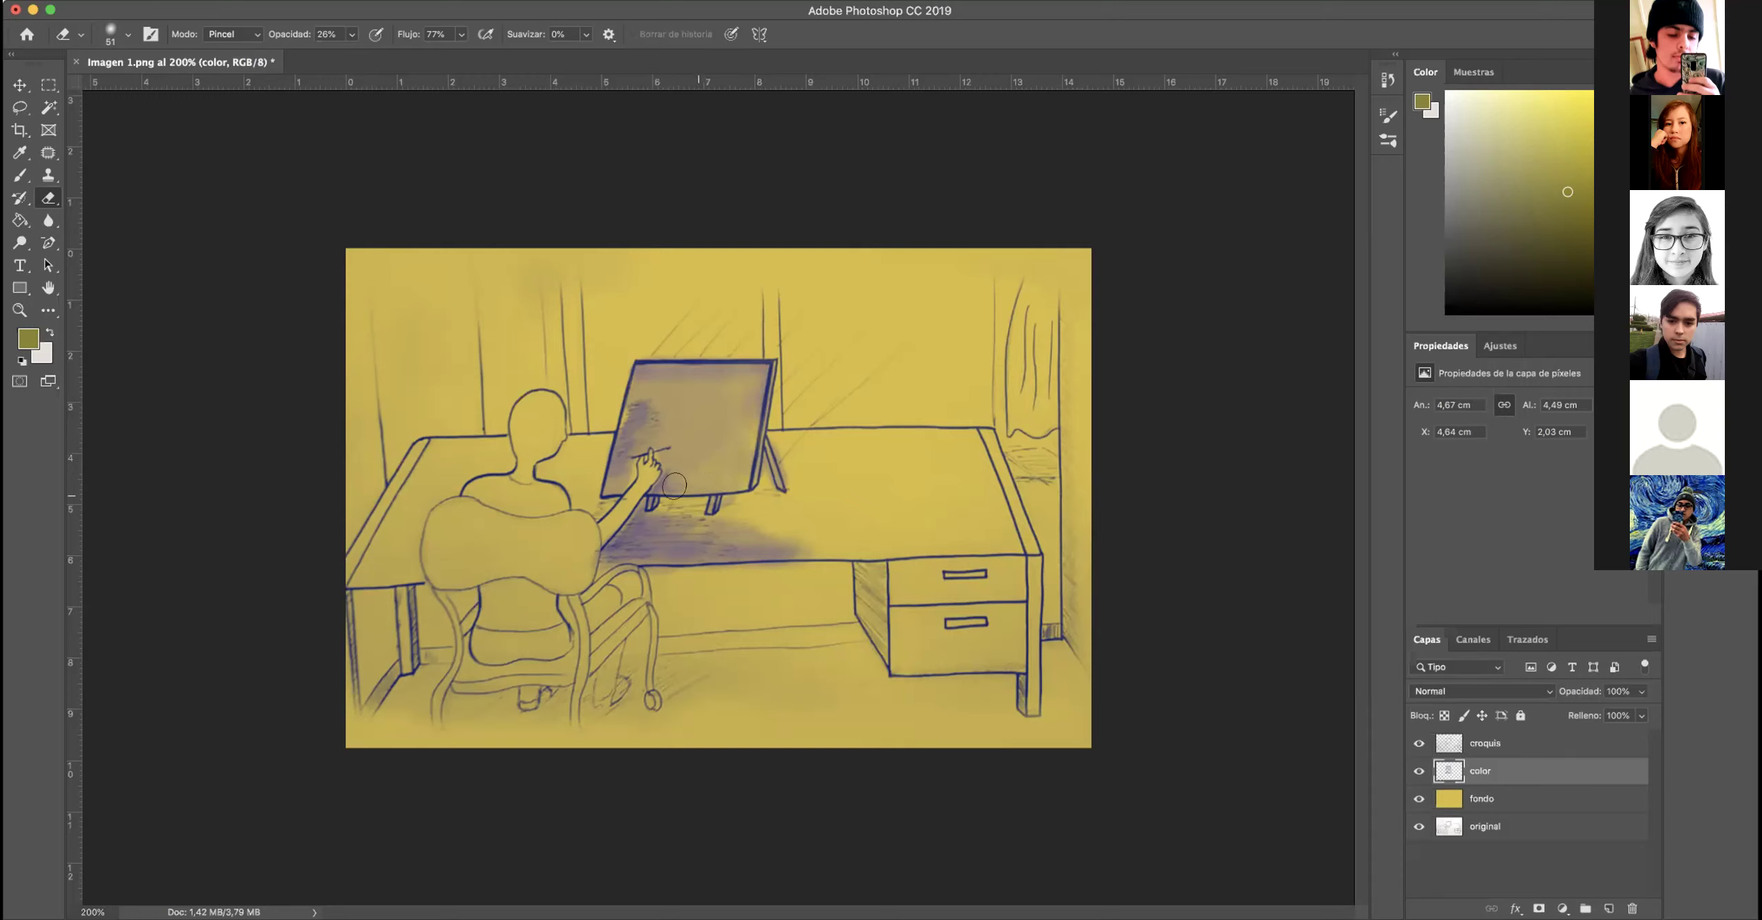
mouse_move(688, 518)
mouse_down()
mouse_move(613, 530)
mouse_move(779, 547)
mouse_move(722, 506)
mouse_move(790, 529)
mouse_up()
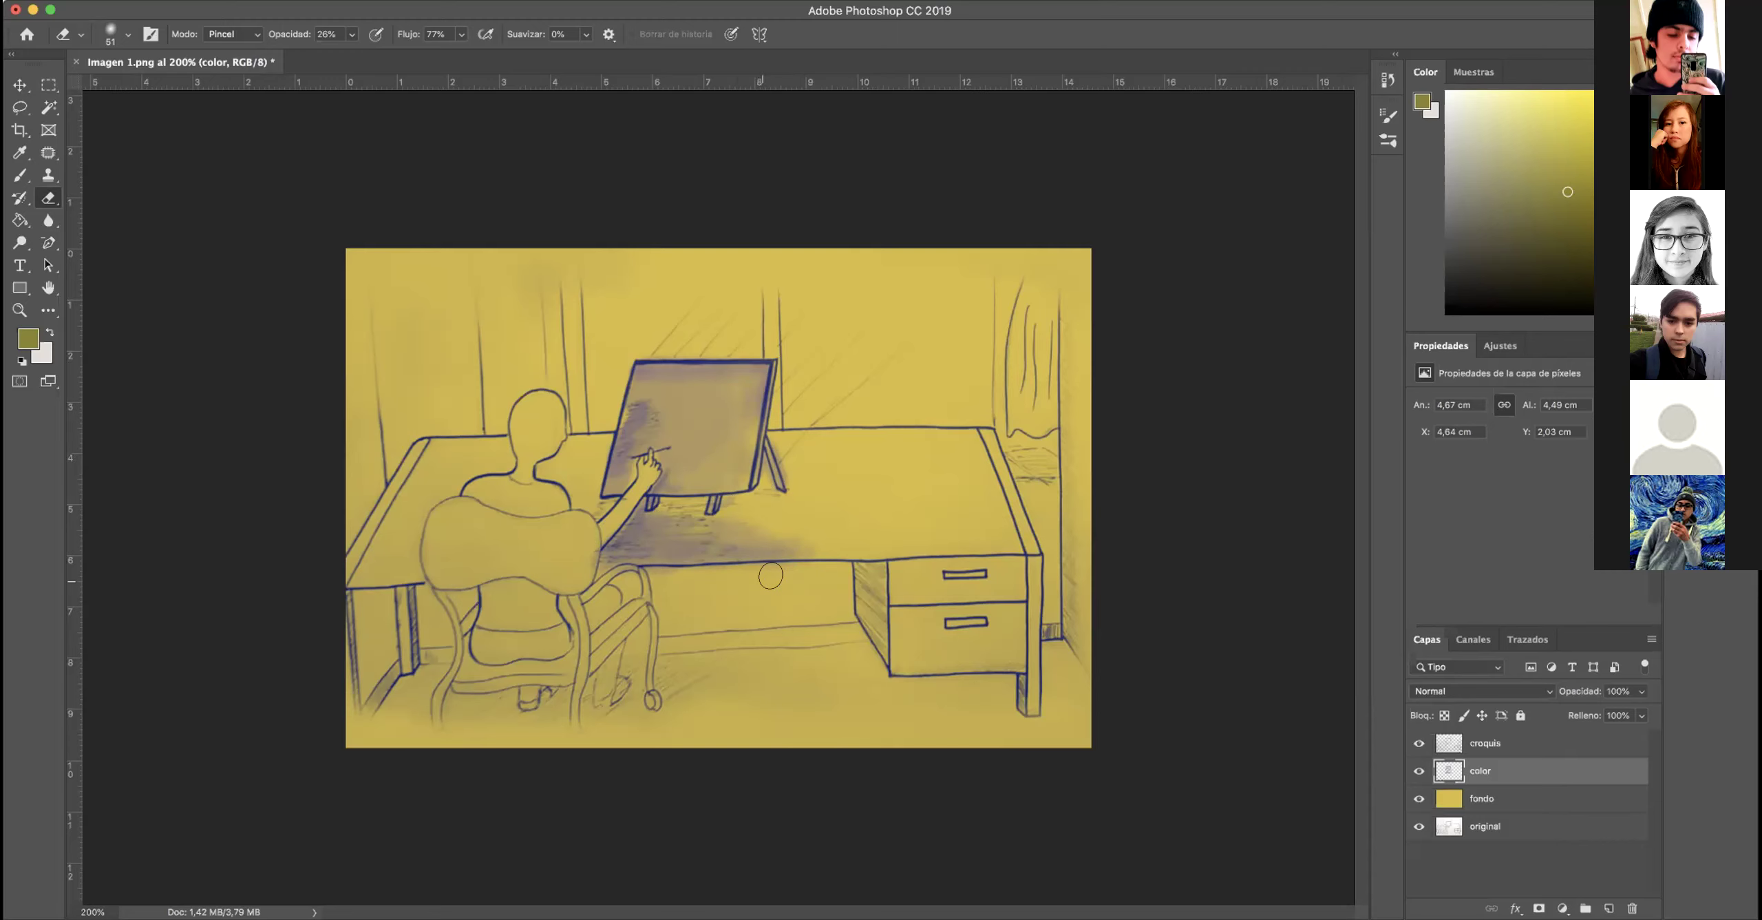
- Erase the outer edge of the shadow beneath the drawing board with a 31 px eraser at 73% opacity
right_click(733, 591)
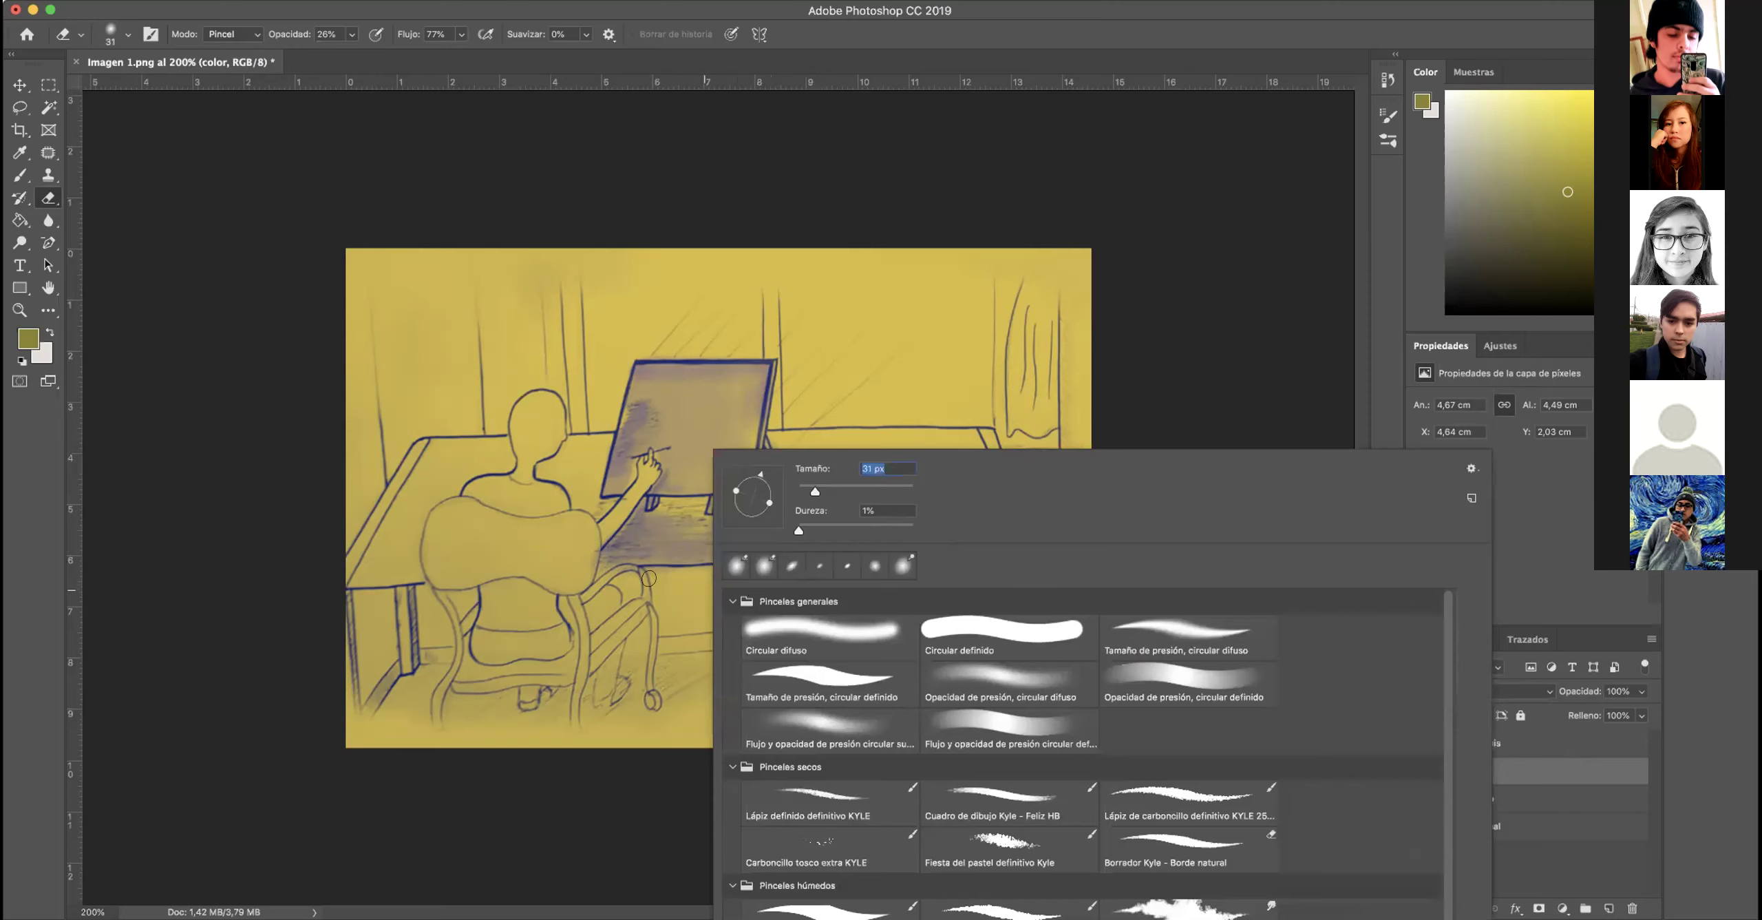
key(Return)
click(352, 35)
click(609, 571)
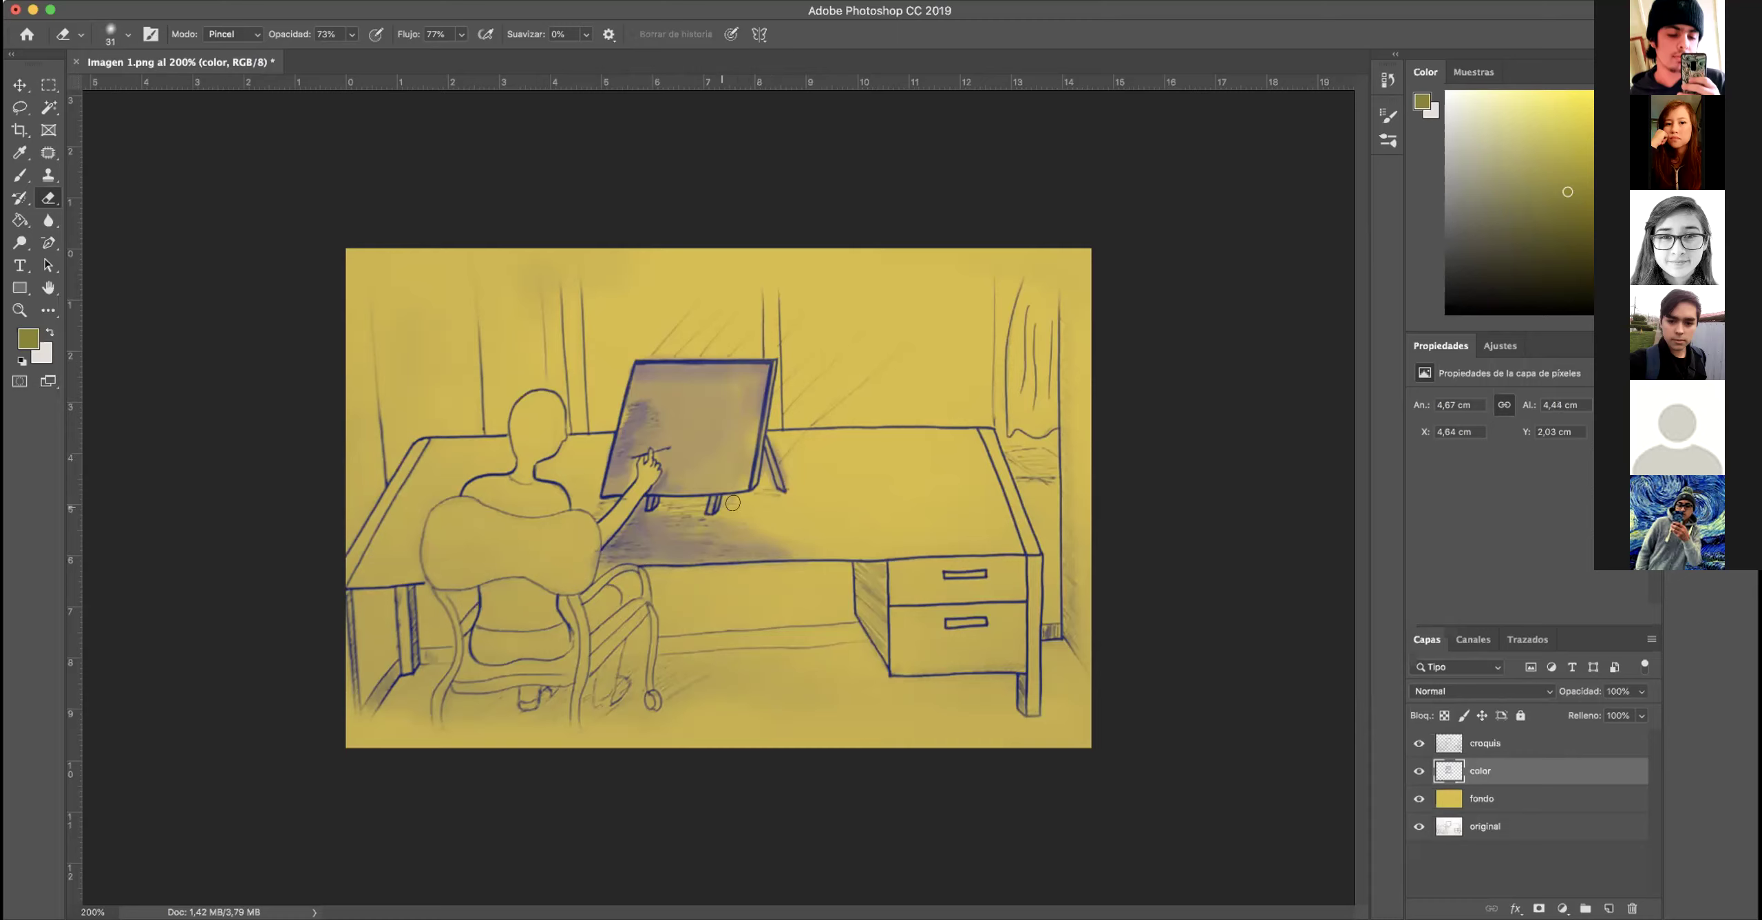
drag(710, 507, 791, 474)
- Reduce the eraser size to 4 px
right_click(784, 523)
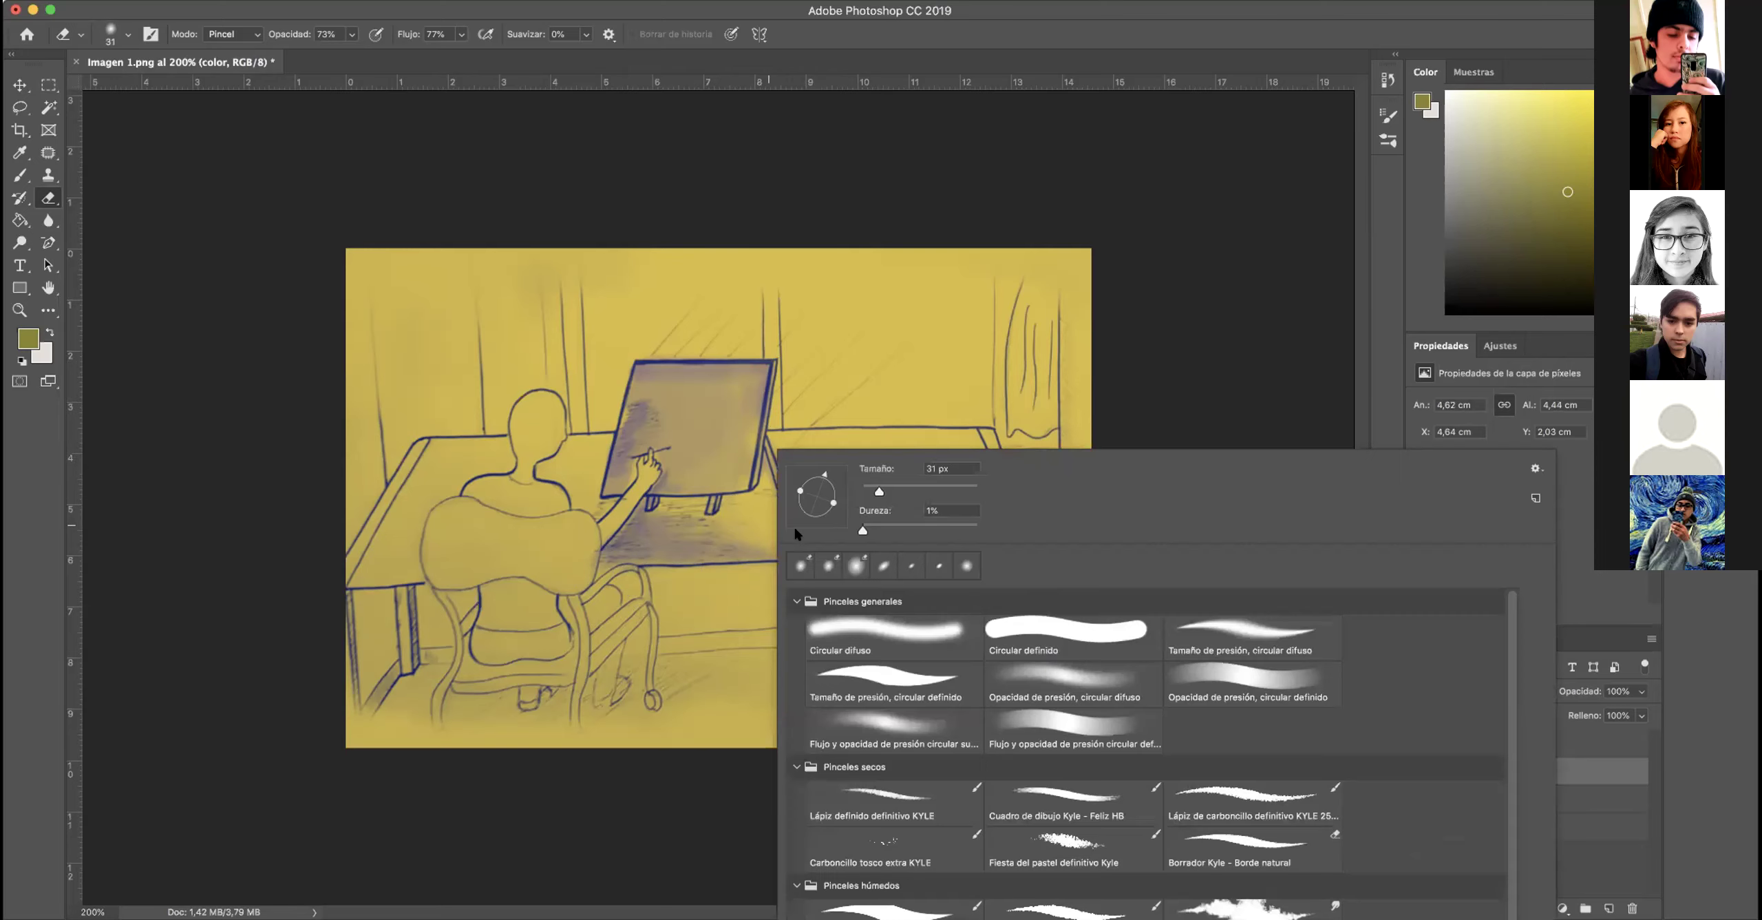
drag(869, 490, 860, 491)
key(Return)
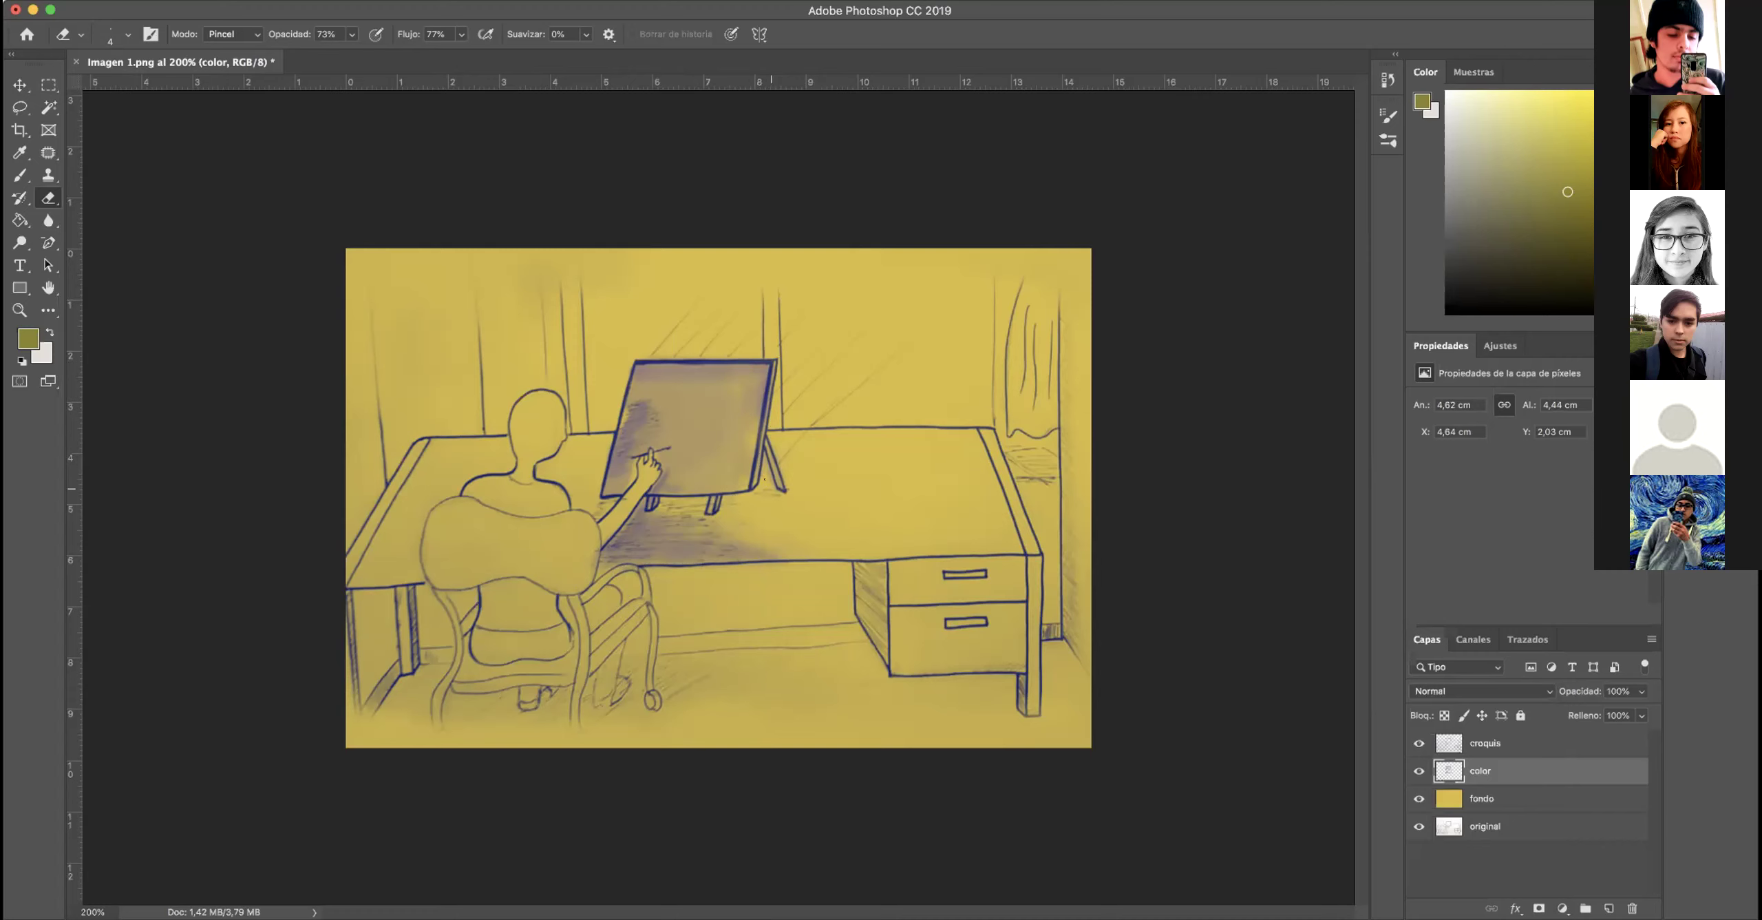
- Erase the outer end of the painted shadow beneath the drawing board on the color layer with a 61 px eraser
click(19, 310)
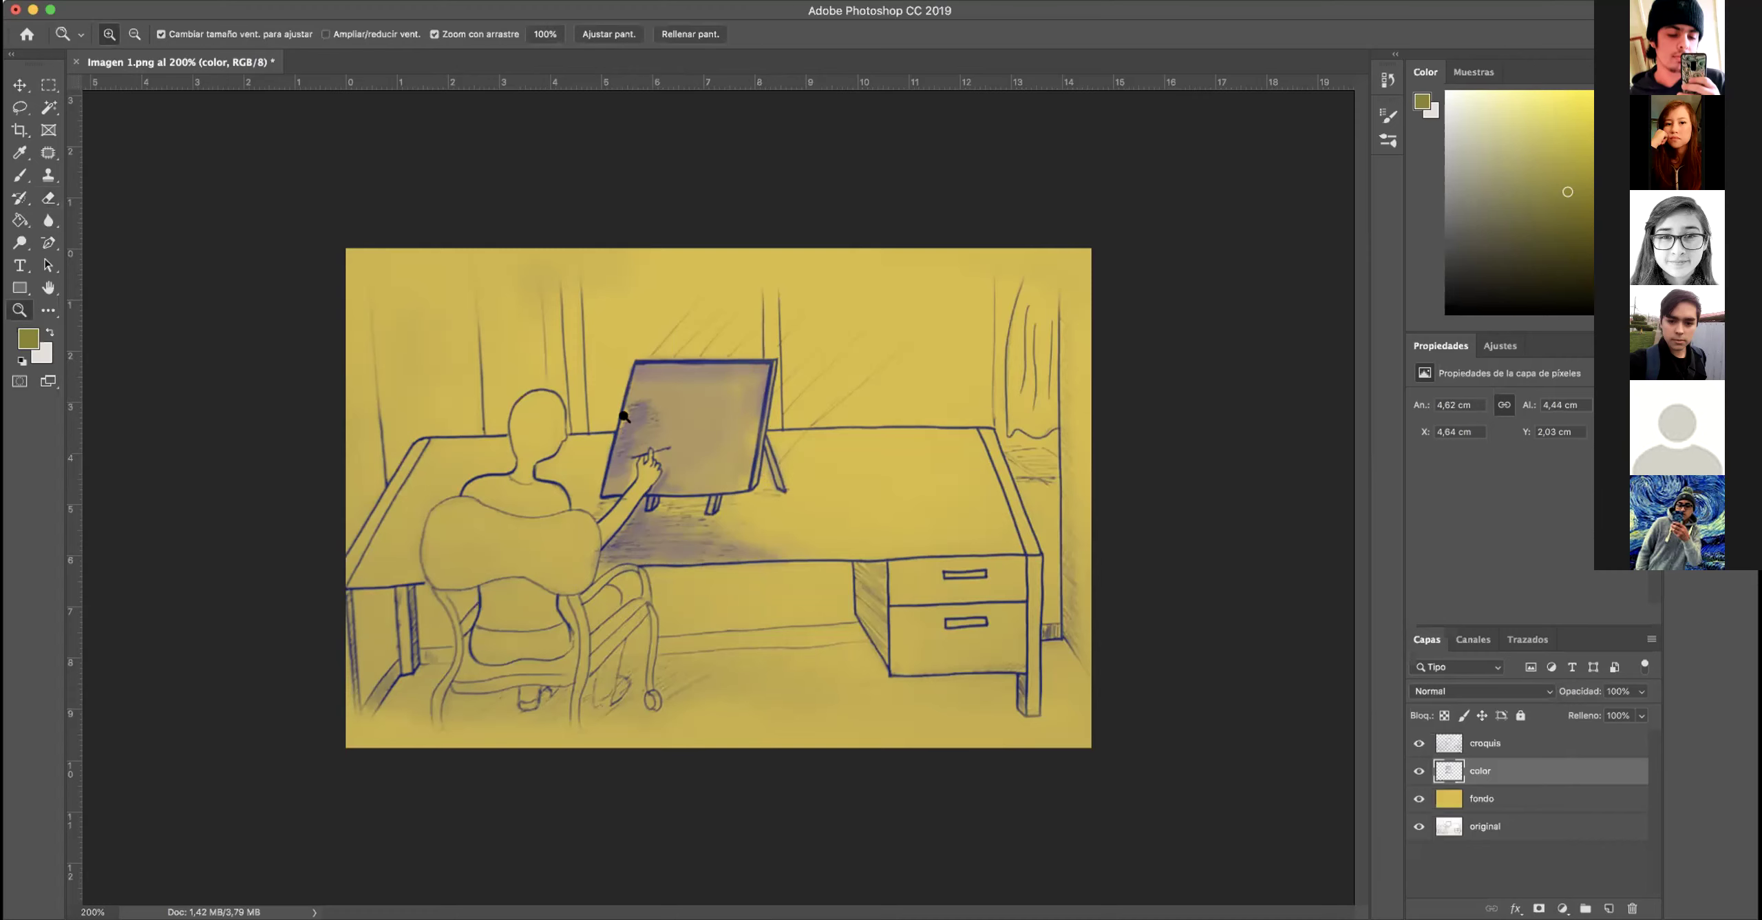
click(696, 416)
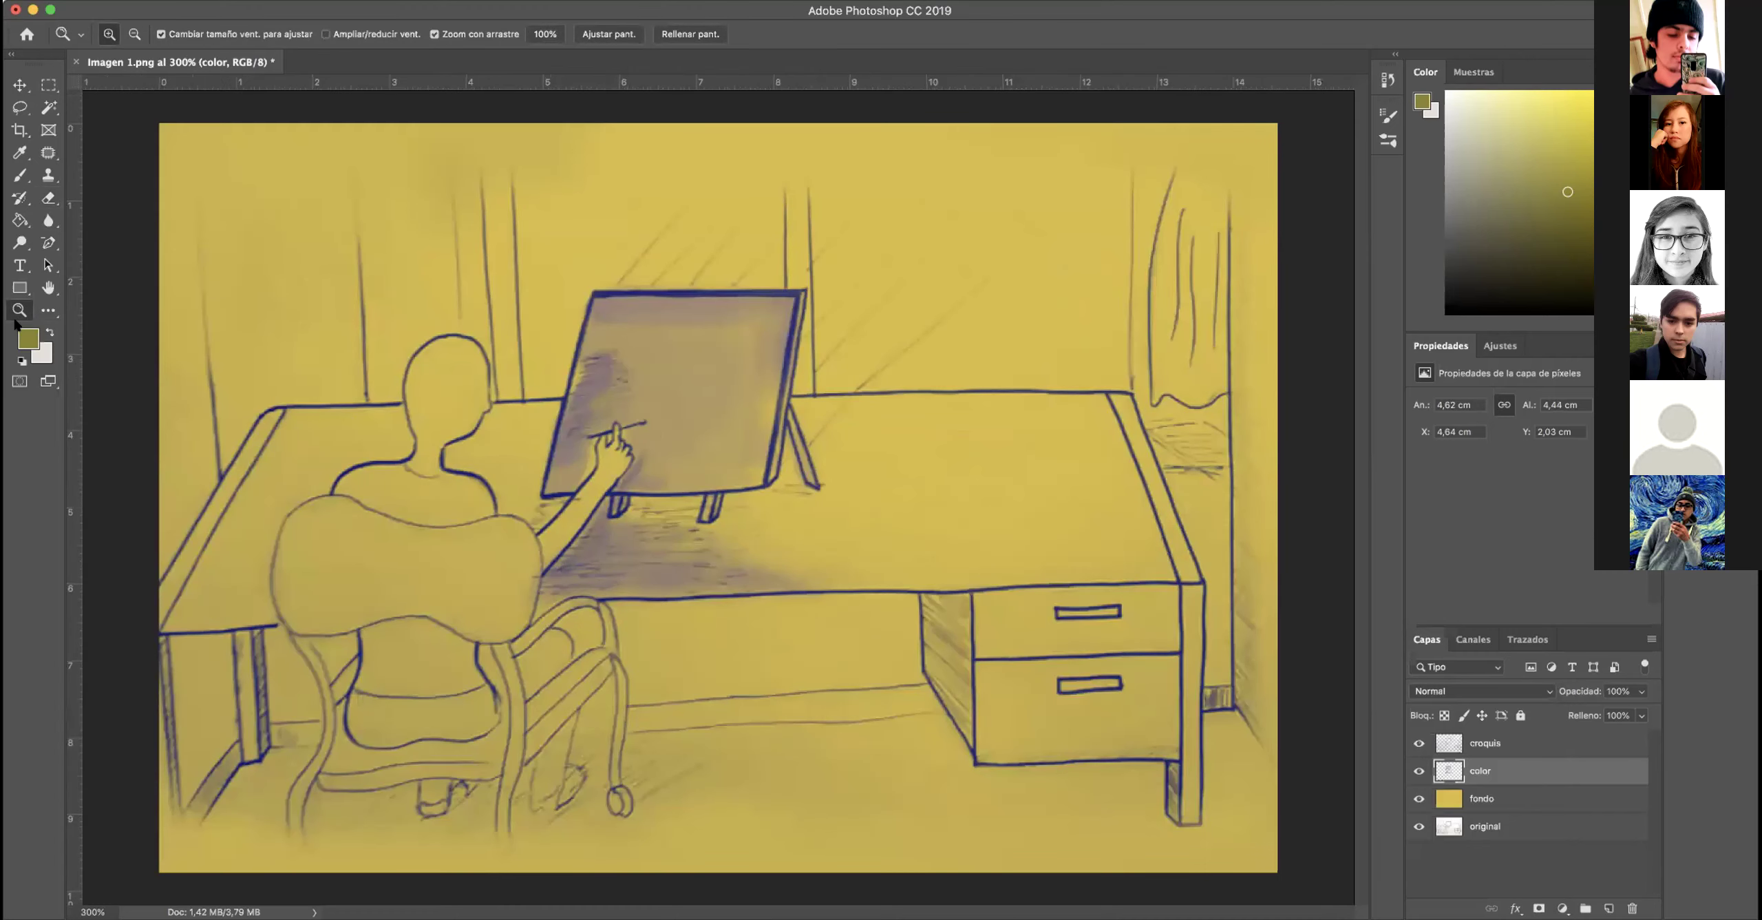
click(49, 199)
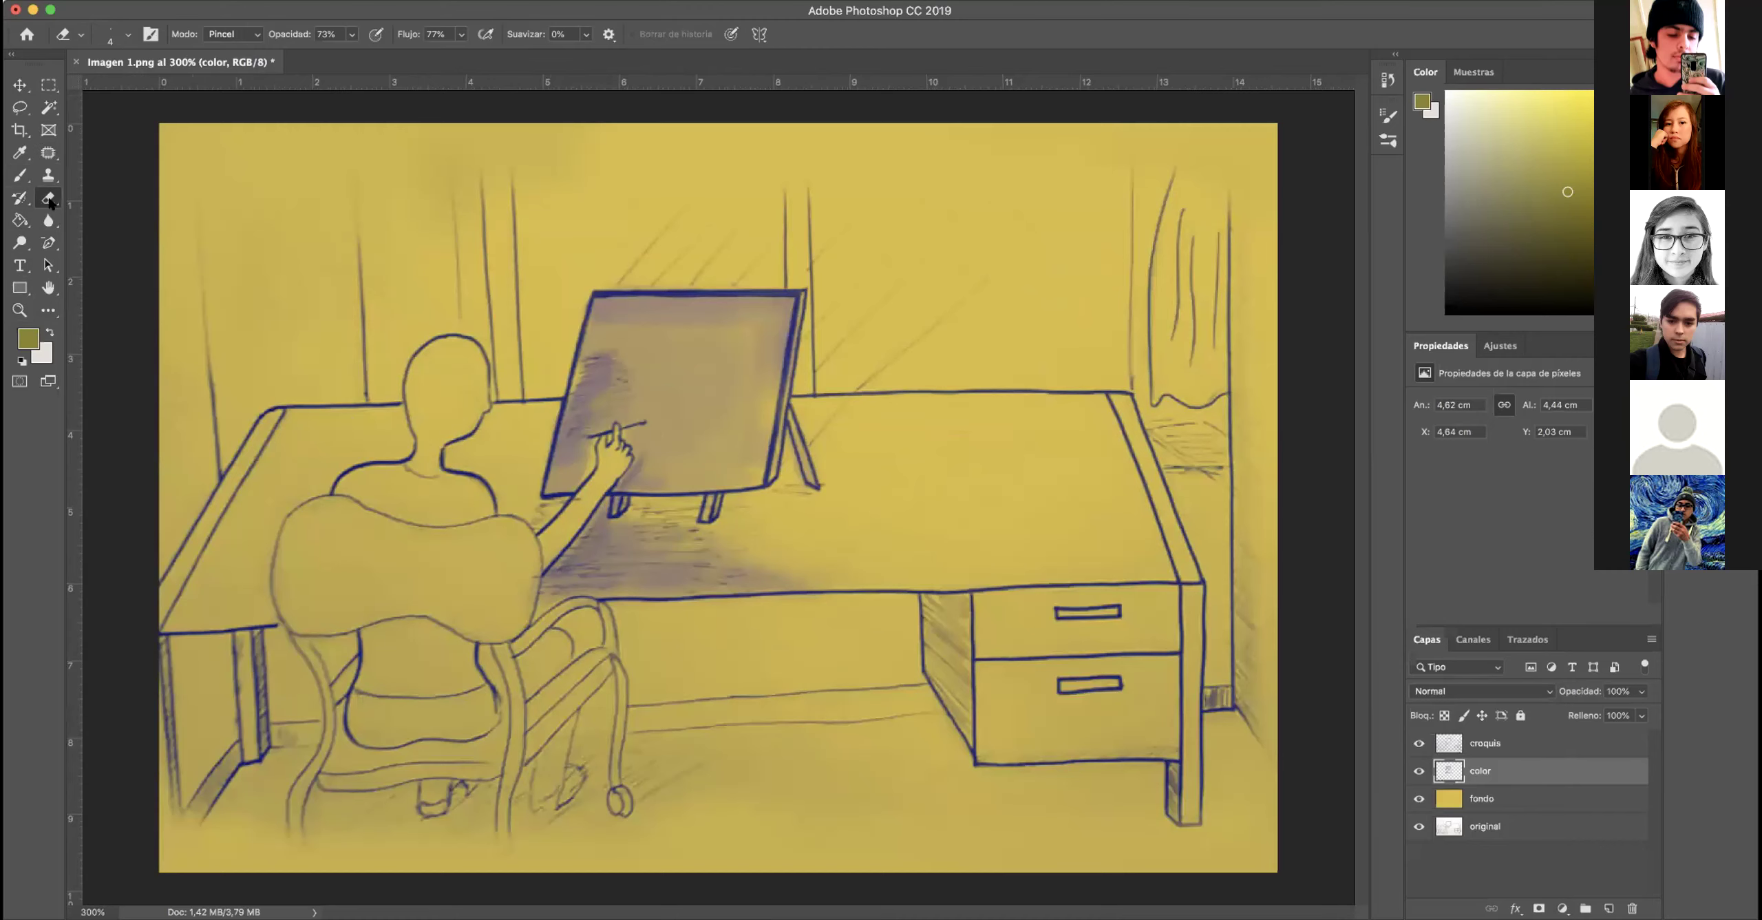
right_click(776, 484)
mouse_move(790, 469)
mouse_down()
mouse_move(826, 470)
mouse_move(764, 608)
mouse_up()
key(Return)
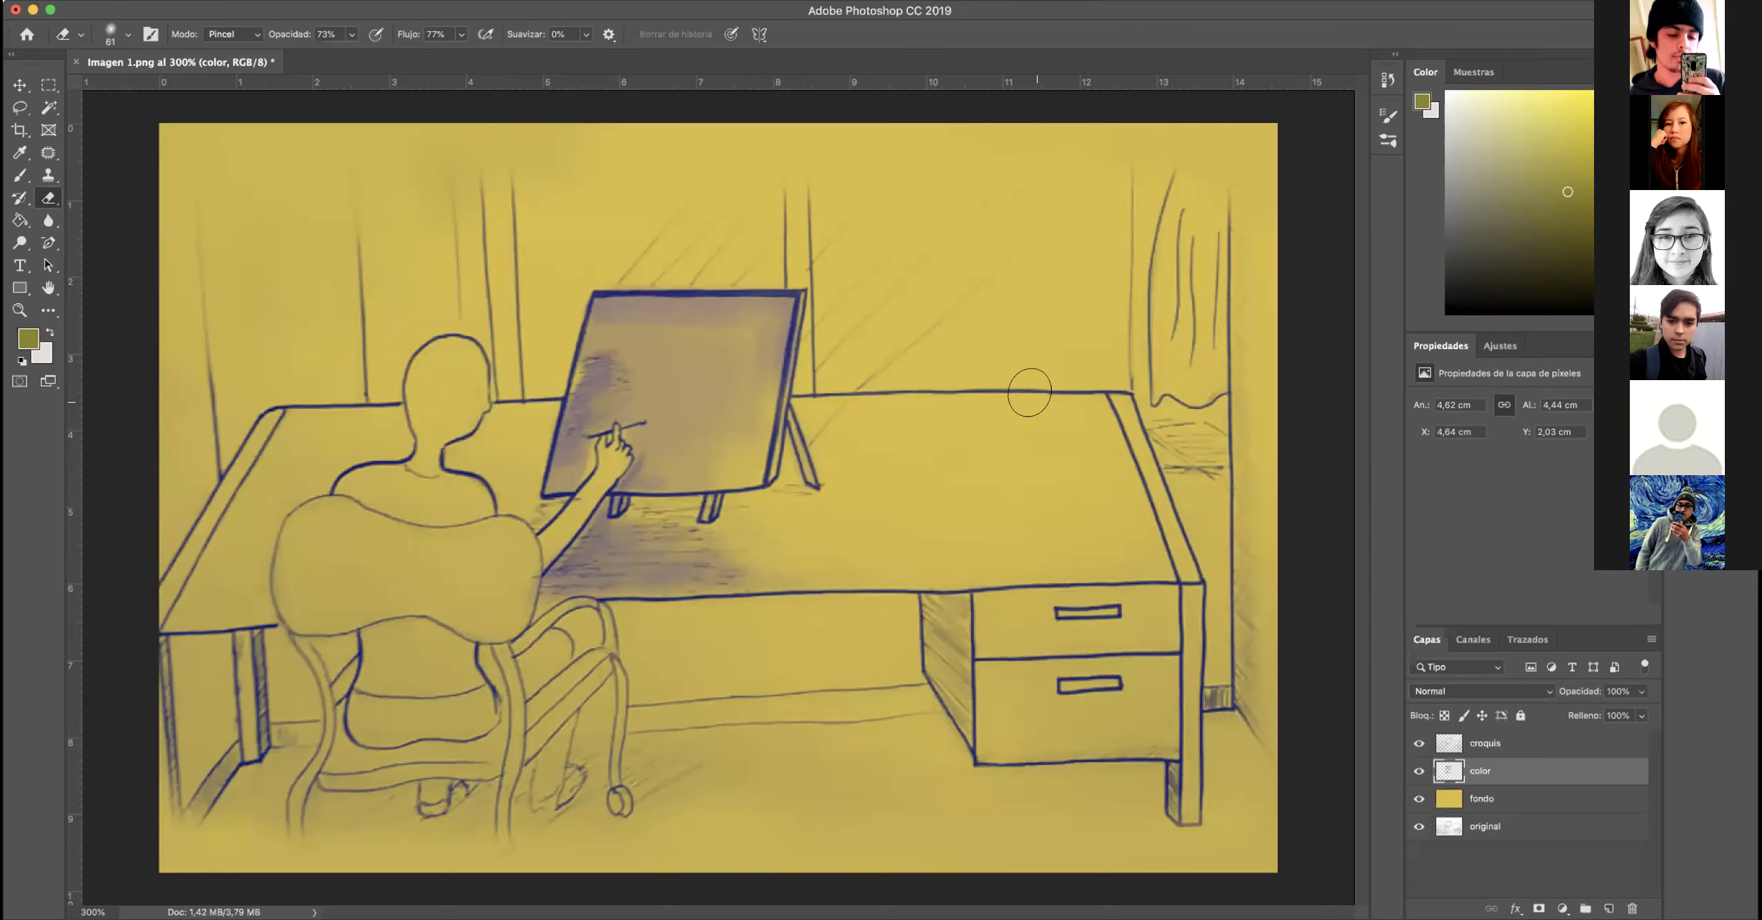
- Set the eraser size to 48 px, keeping the hardness at 1%
right_click(994, 471)
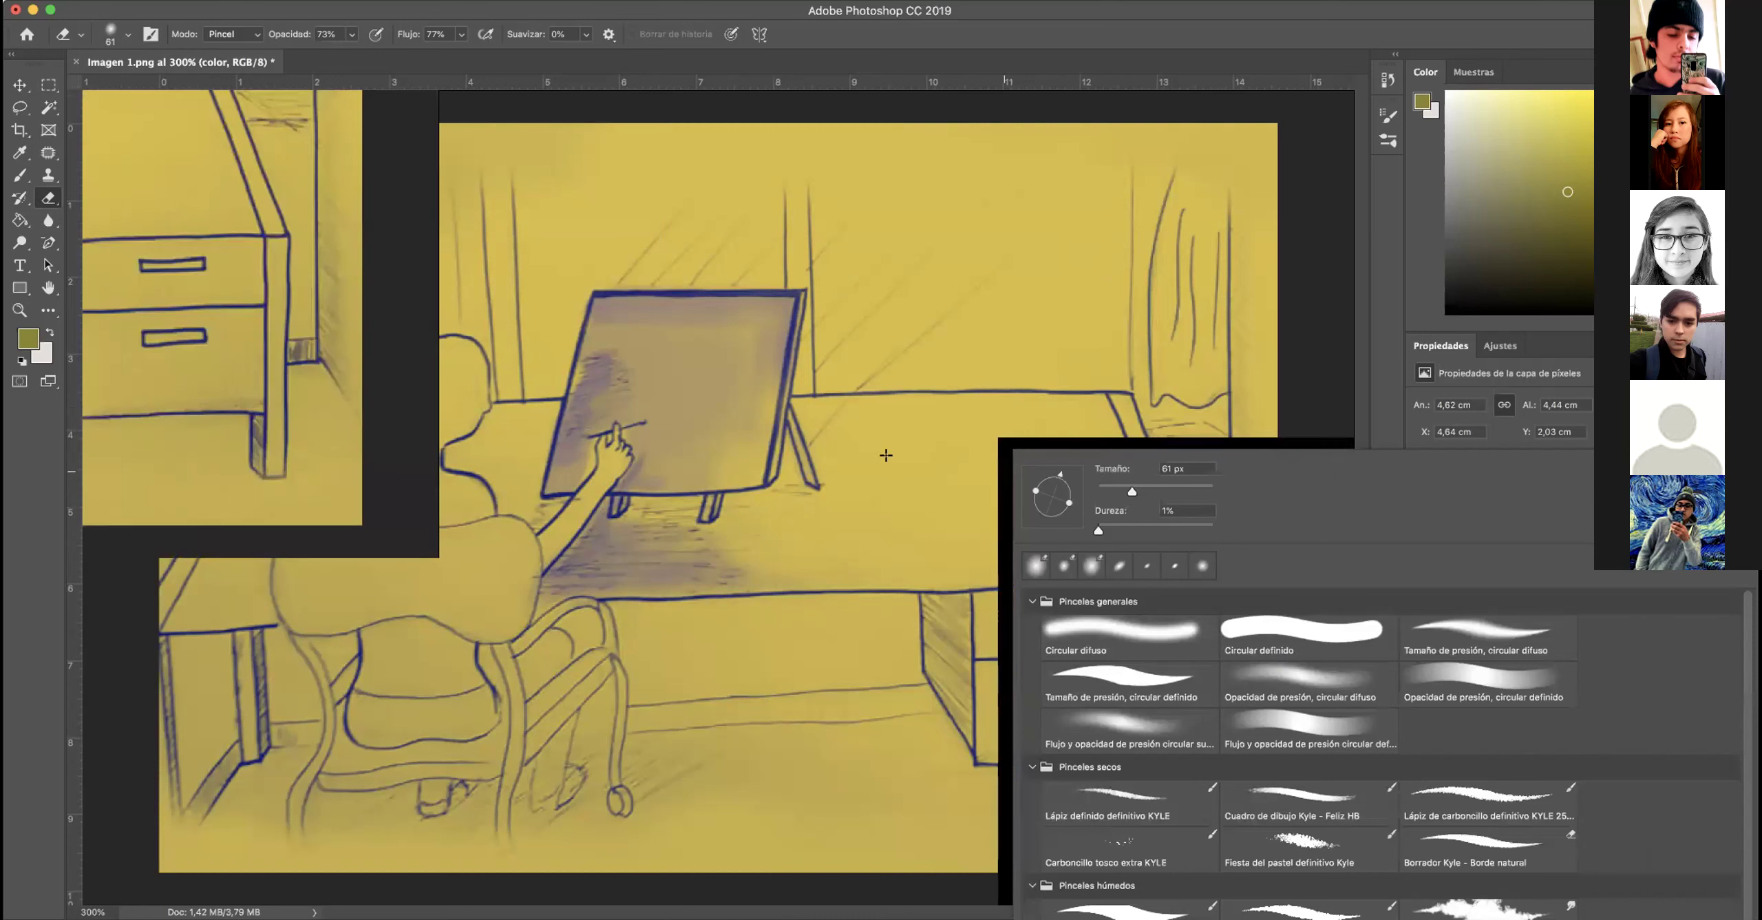
right_click(937, 377)
mouse_move(1099, 415)
mouse_down()
mouse_move(1118, 418)
mouse_move(1063, 419)
mouse_up()
click(888, 455)
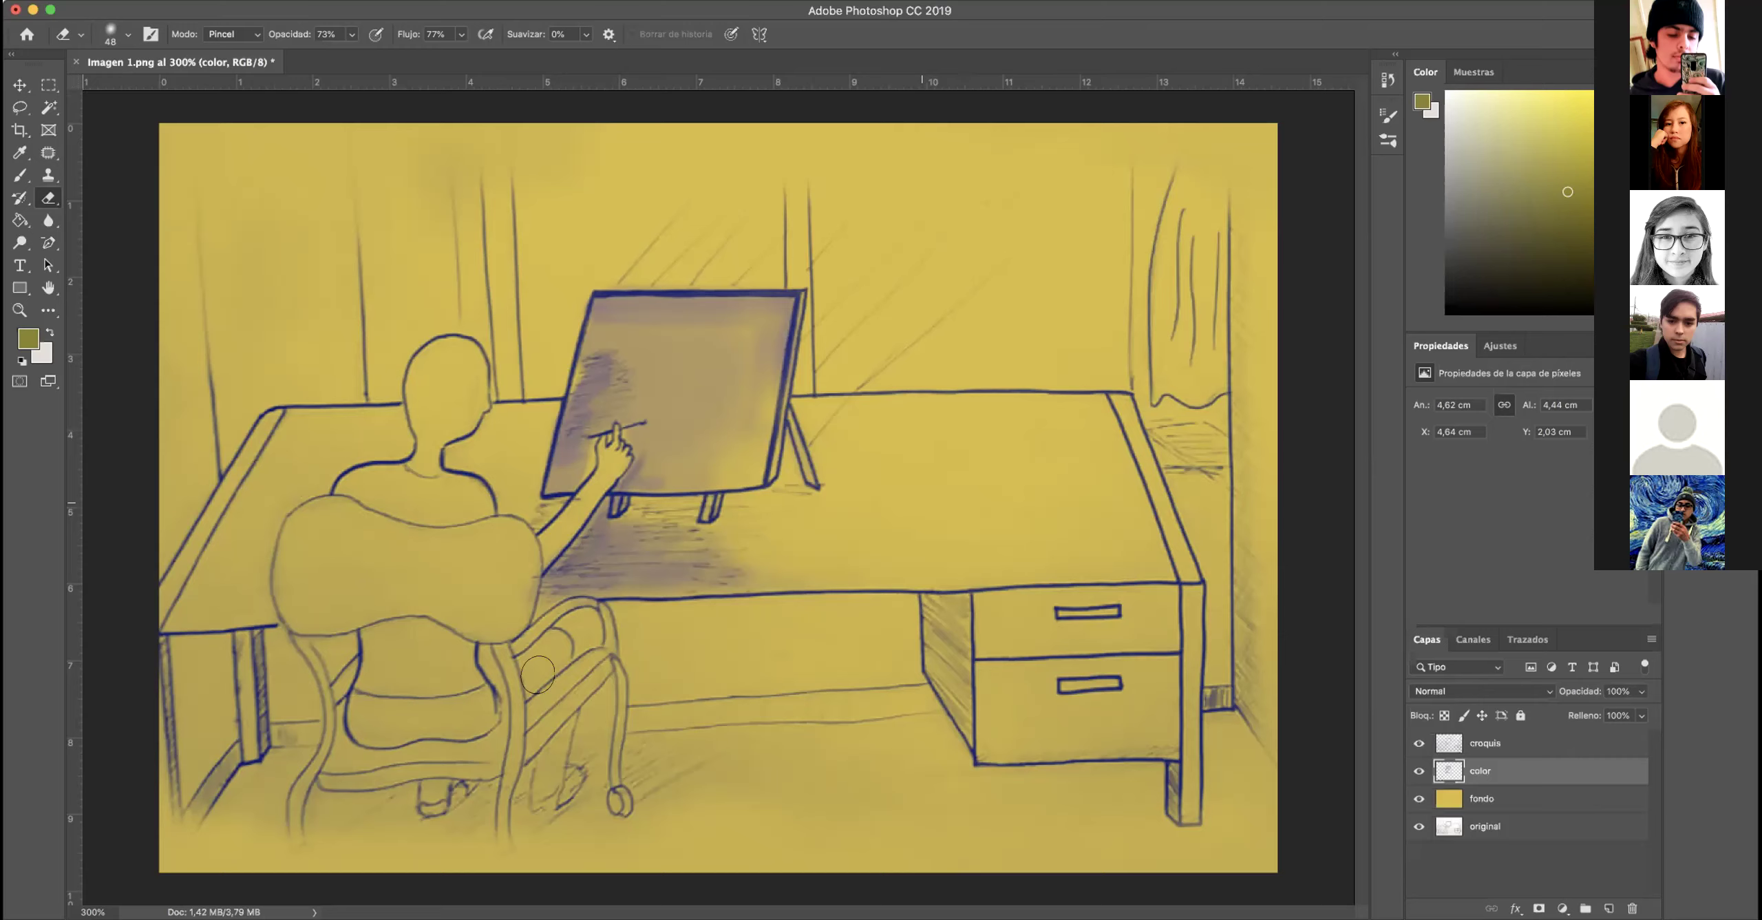
- Erase the scanned tone inside the chair's backrest on the croquis layer with the 48 px eraser at 73% opacity
click(19, 310)
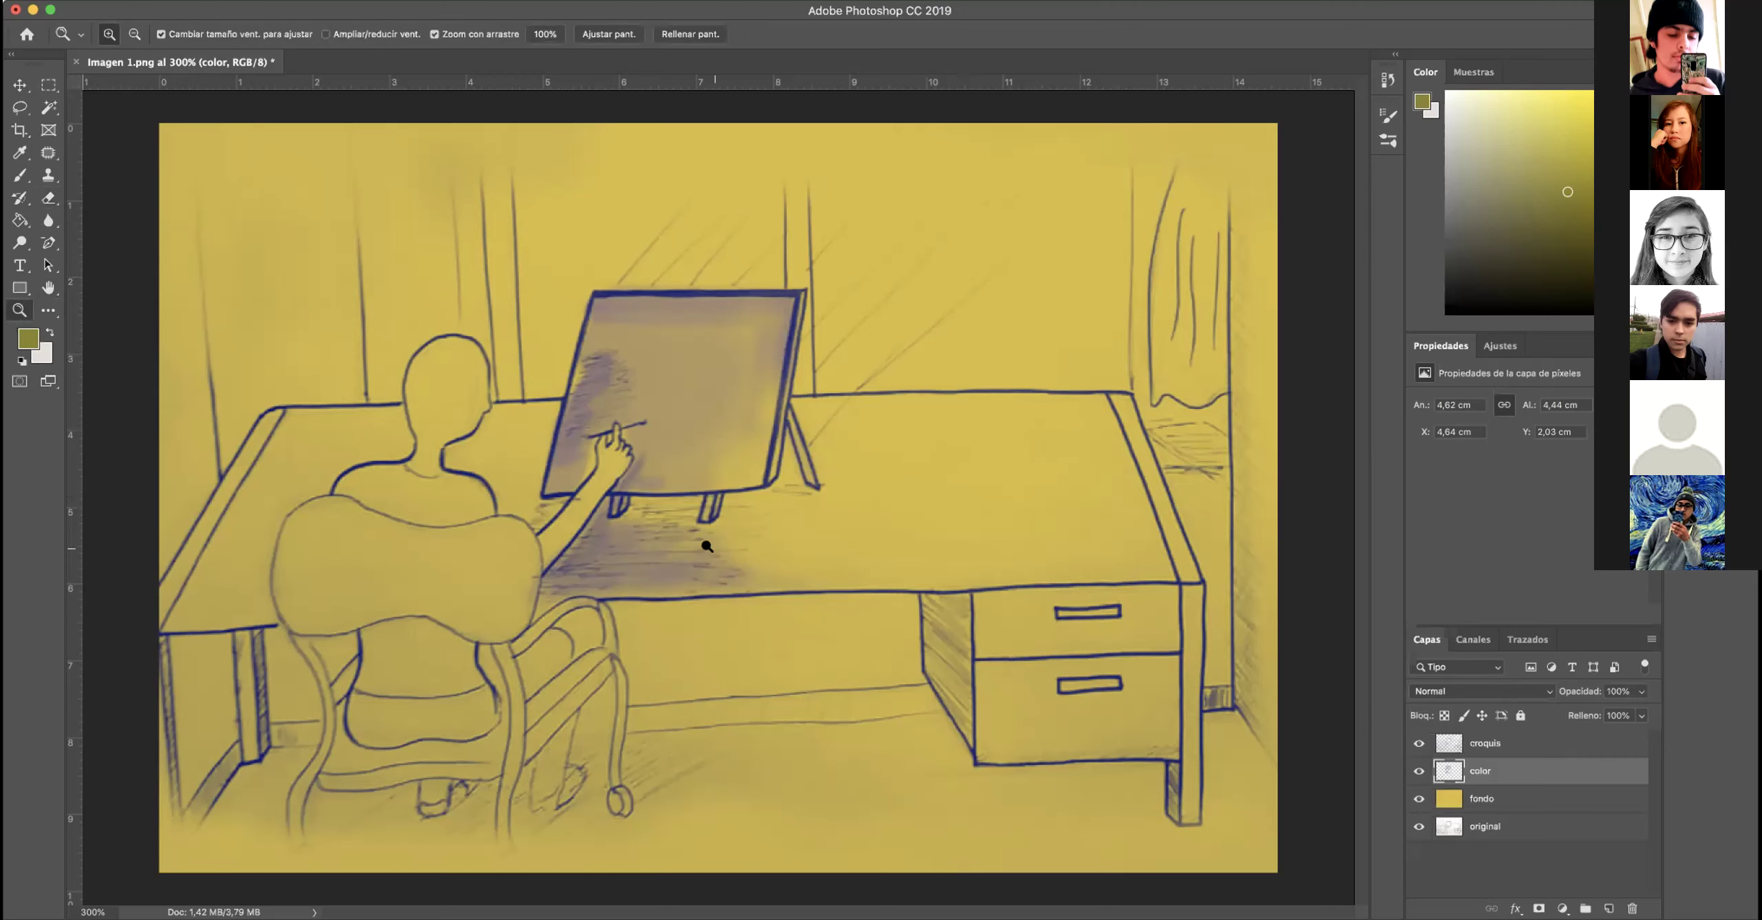
alt+click(746, 533)
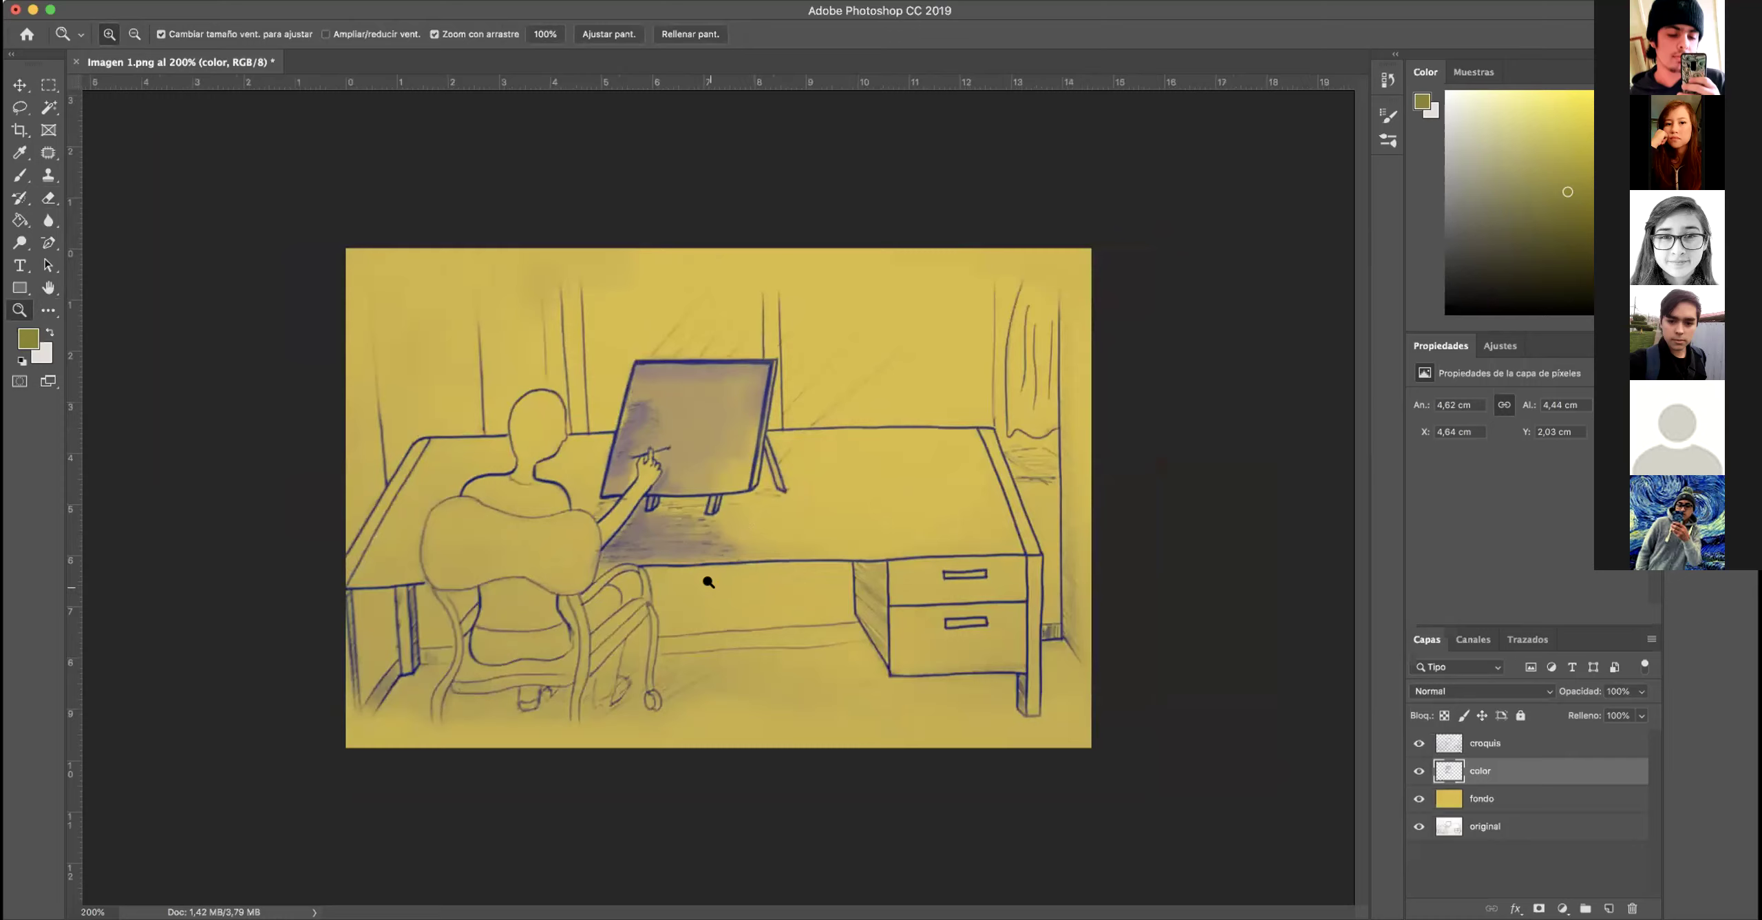
click(523, 719)
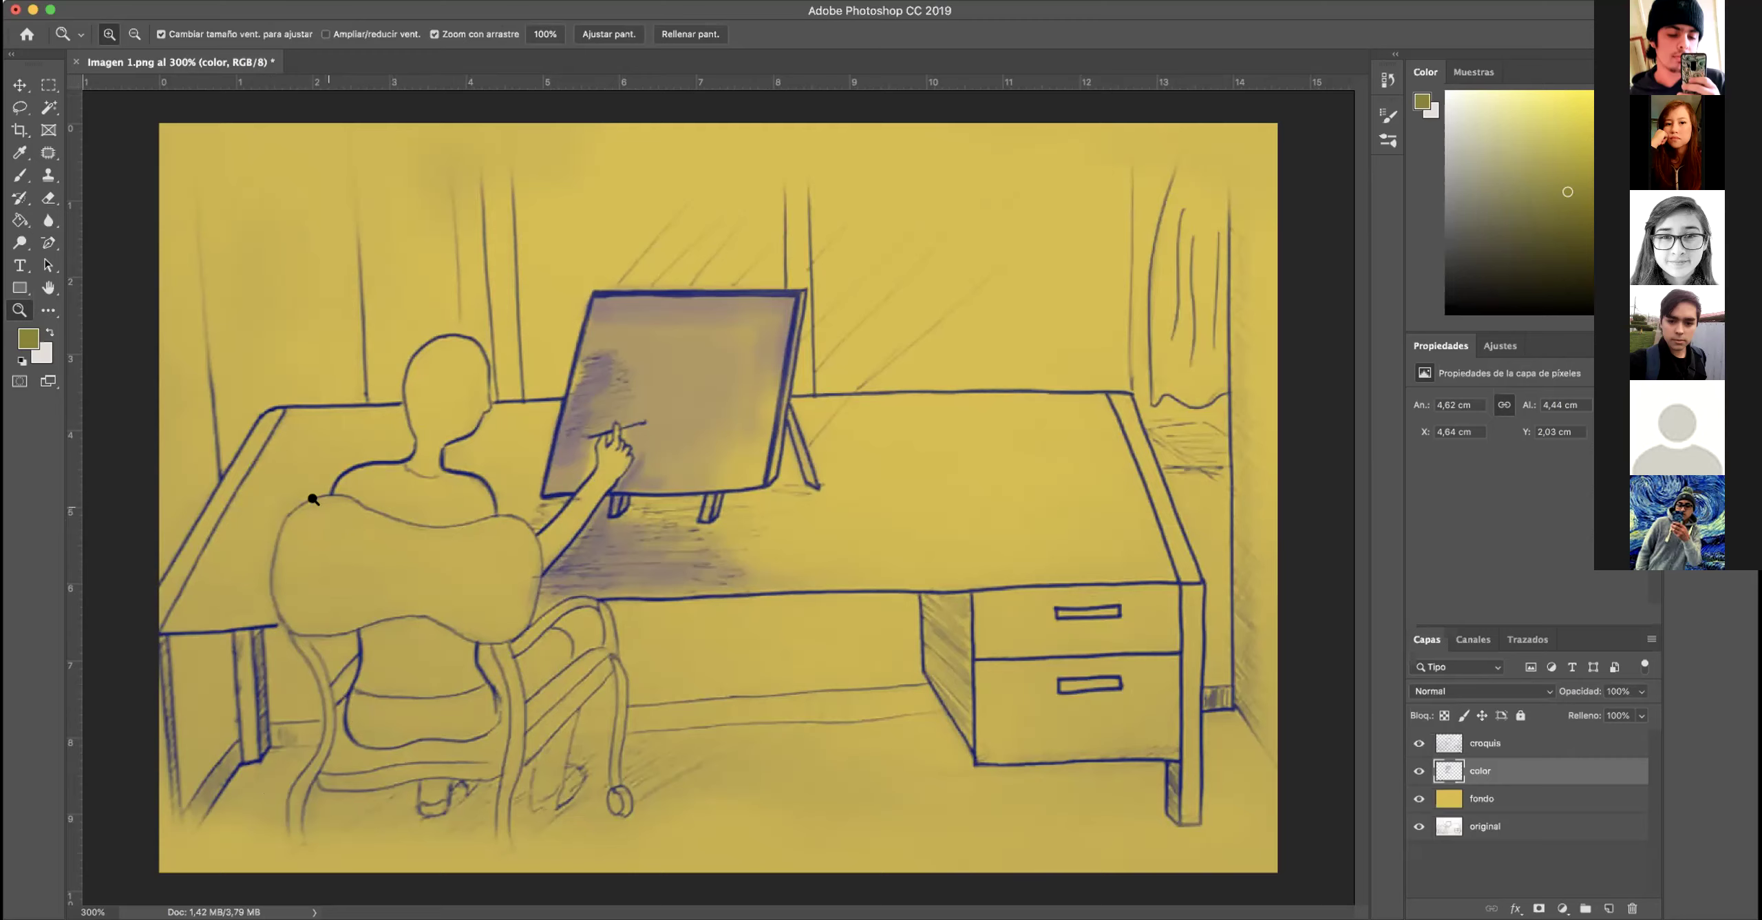
click(47, 198)
click(1478, 735)
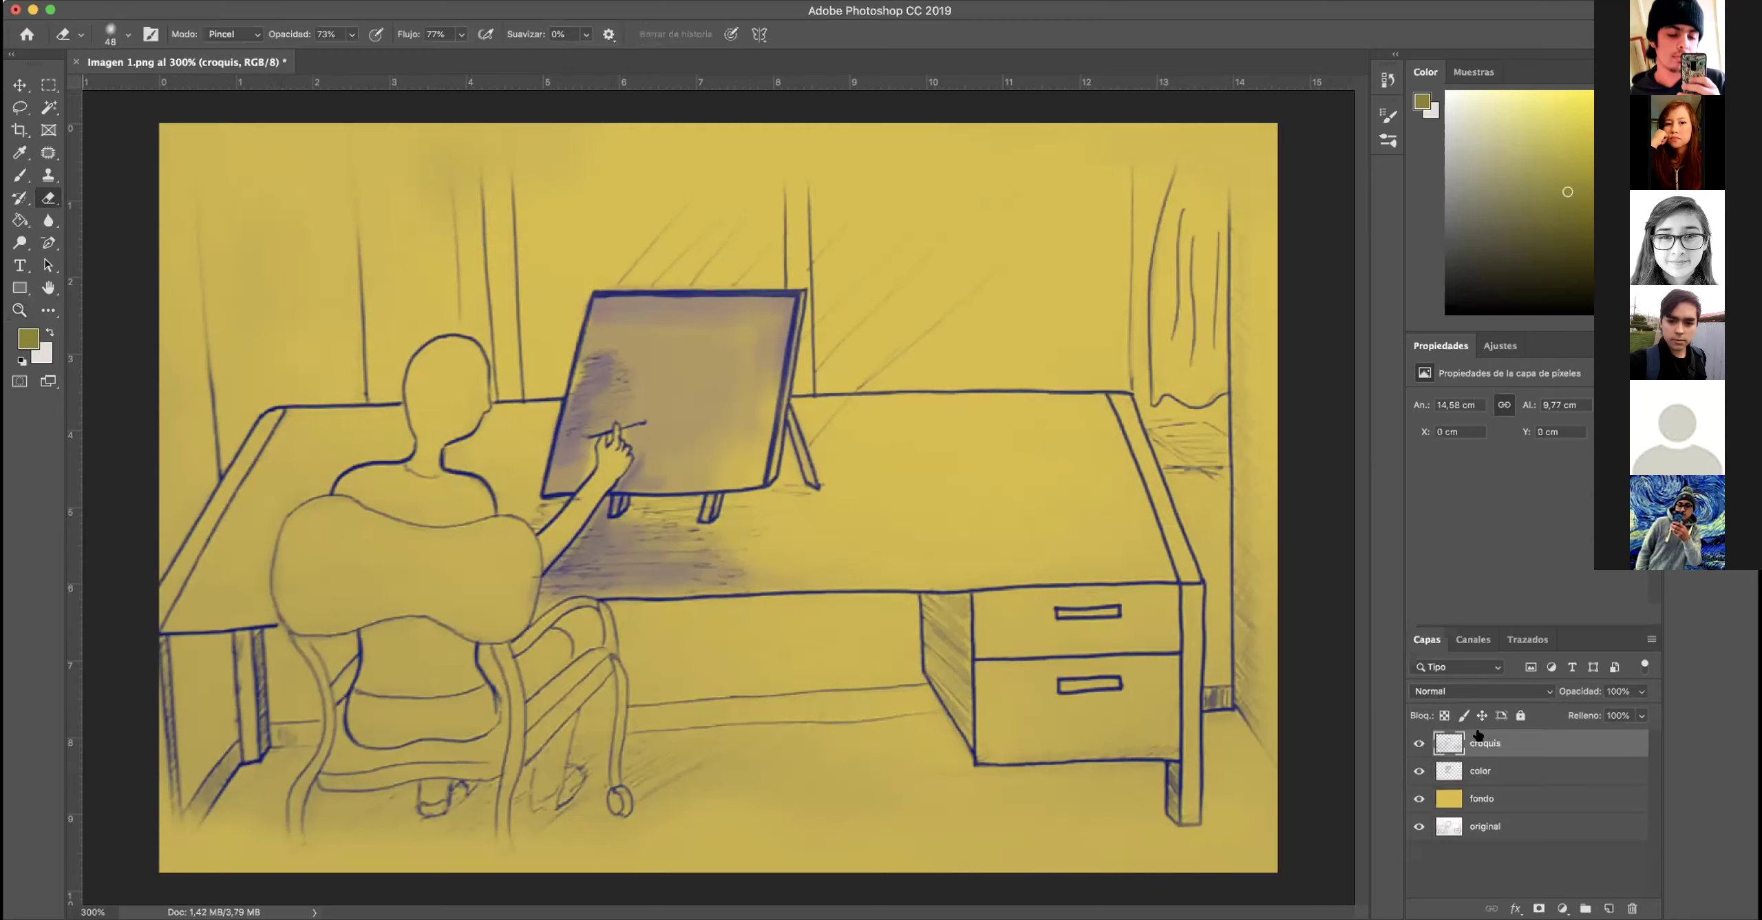
mouse_move(316, 524)
mouse_down()
mouse_move(437, 551)
mouse_move(315, 565)
mouse_move(439, 562)
mouse_up()
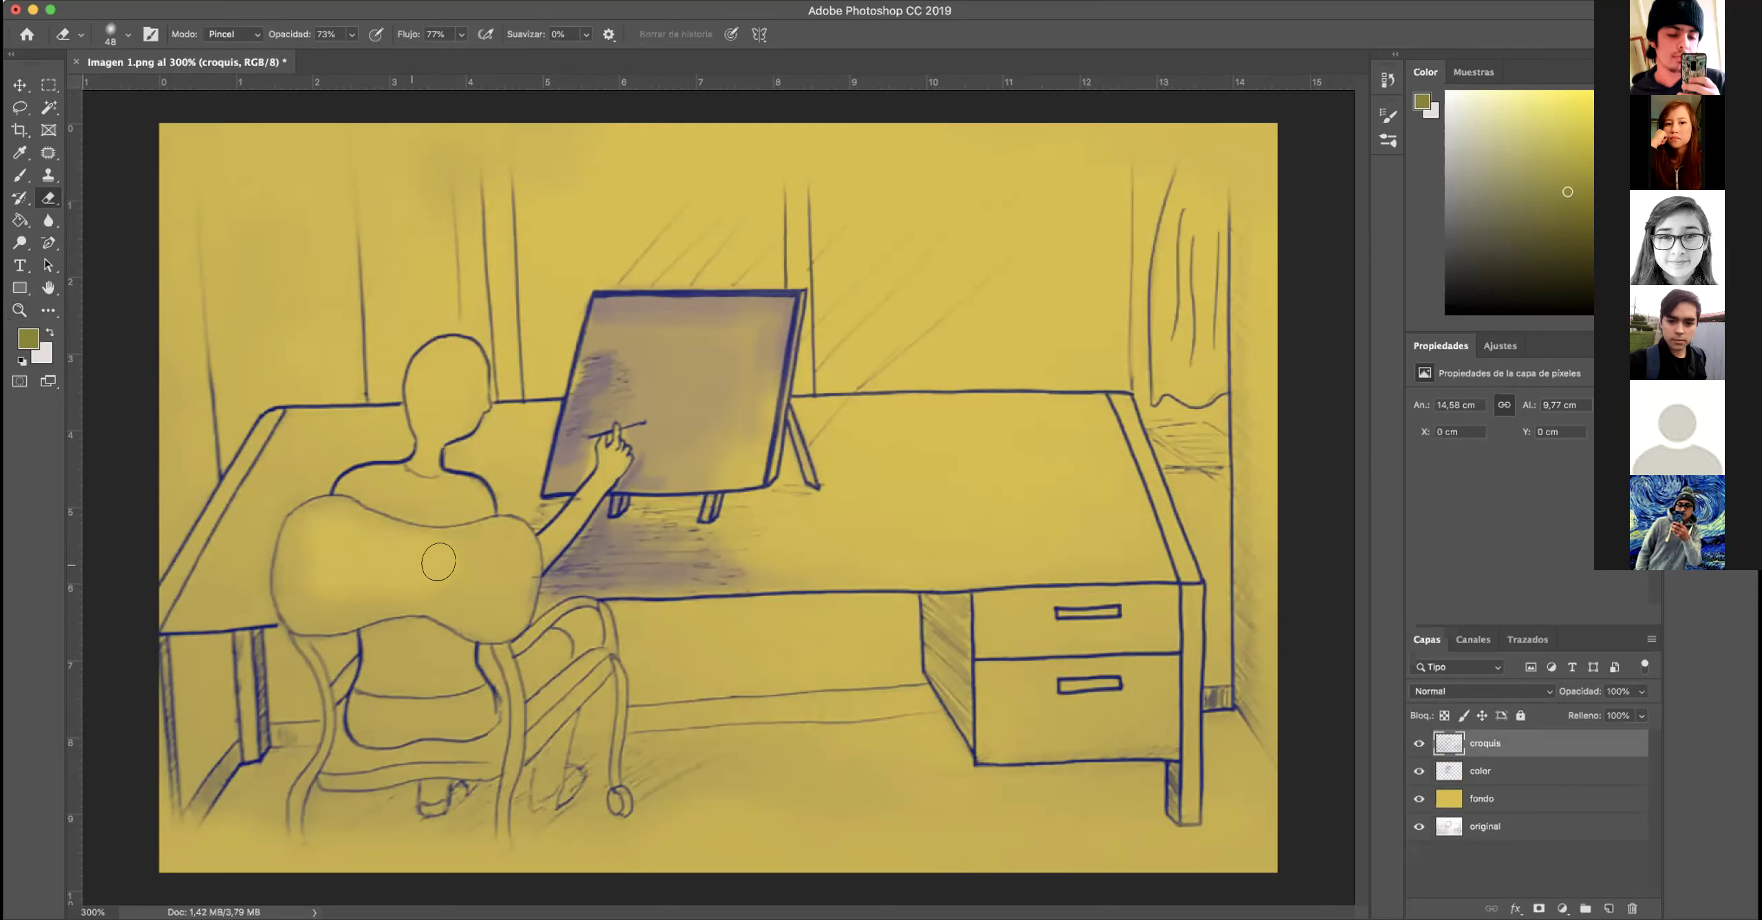
- Lower the eraser opacity to 24% and soften the remaining tone inside the chair's backrest
right_click(477, 567)
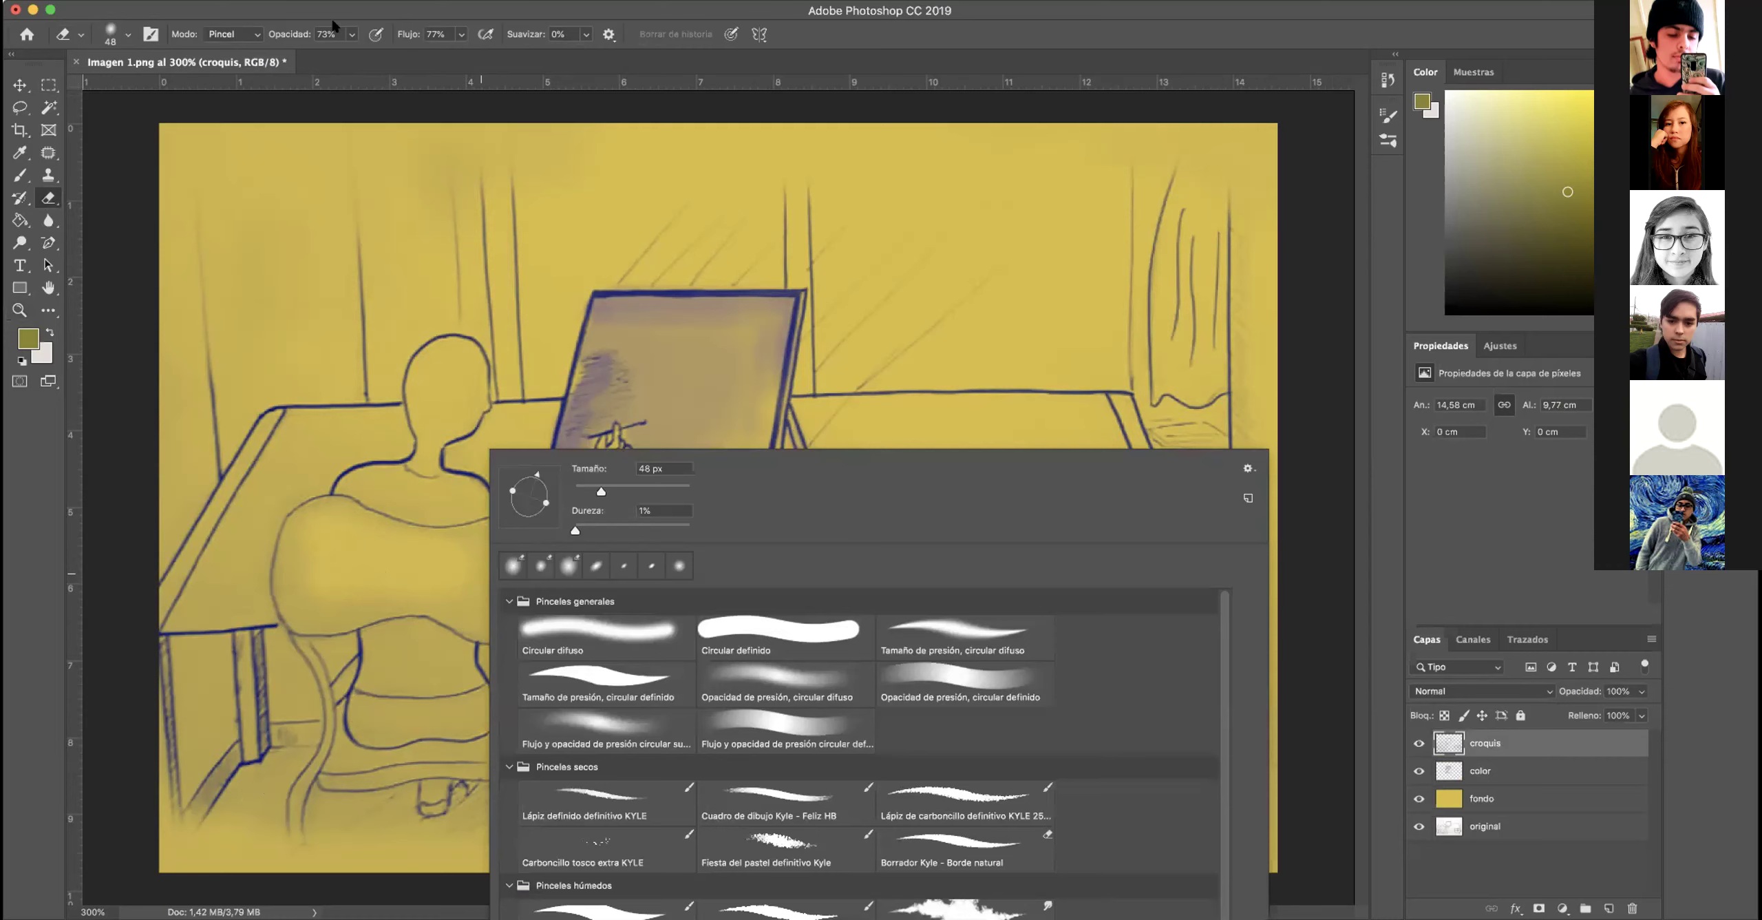
click(349, 35)
drag(353, 55, 319, 56)
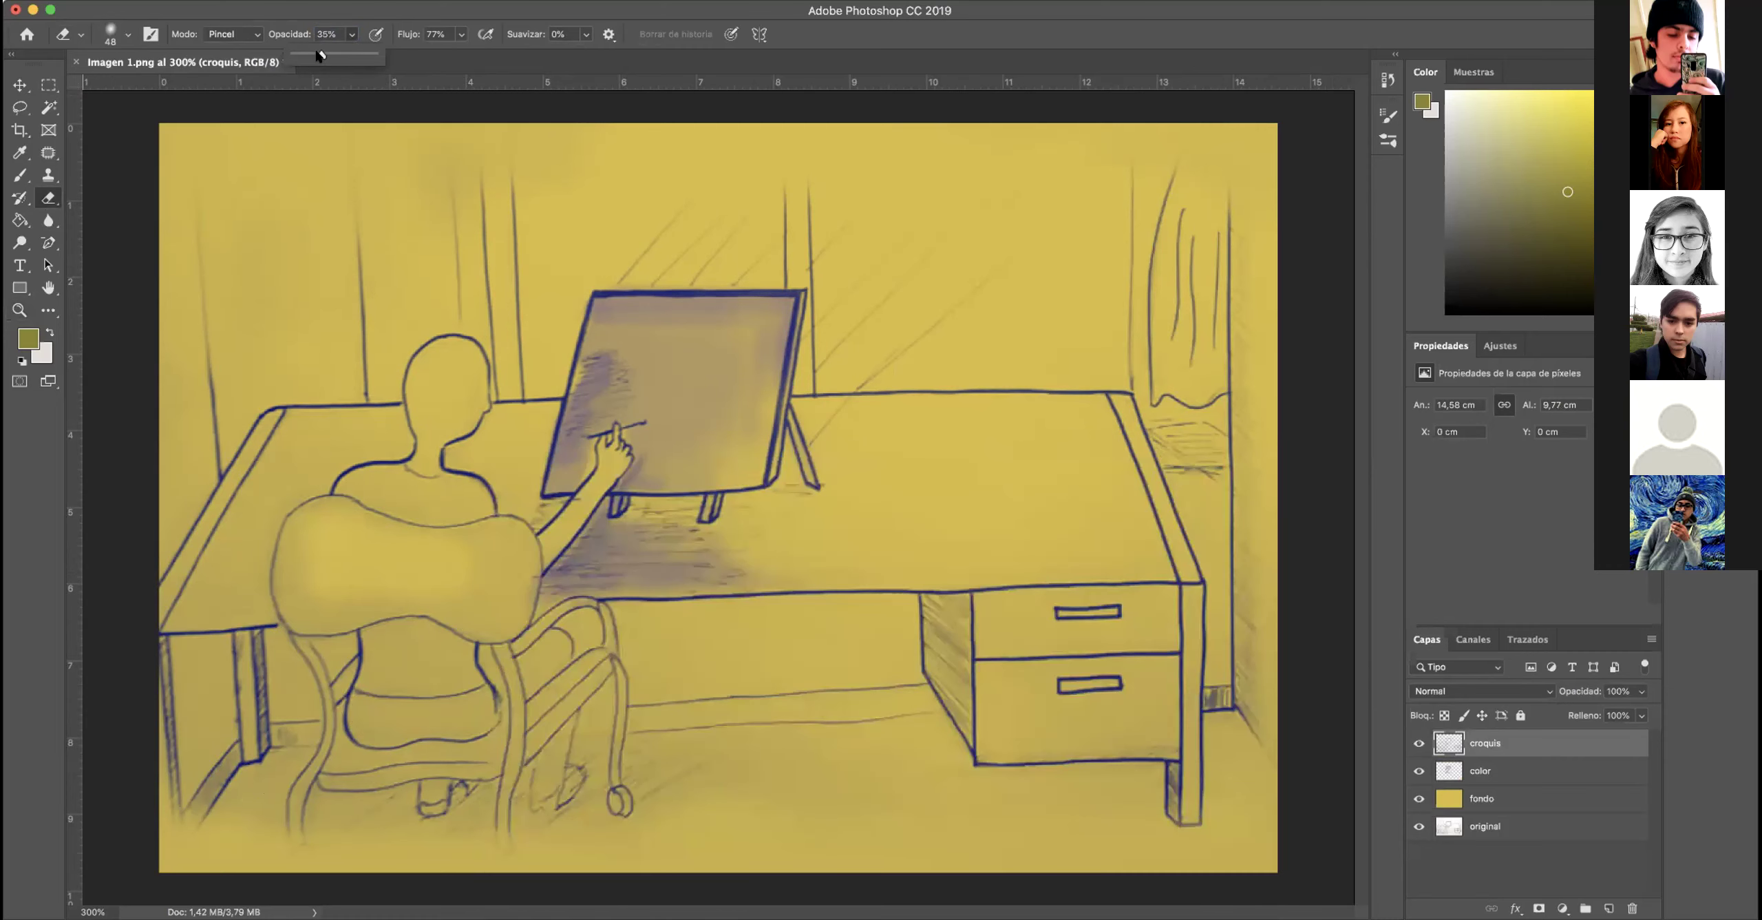
click(431, 554)
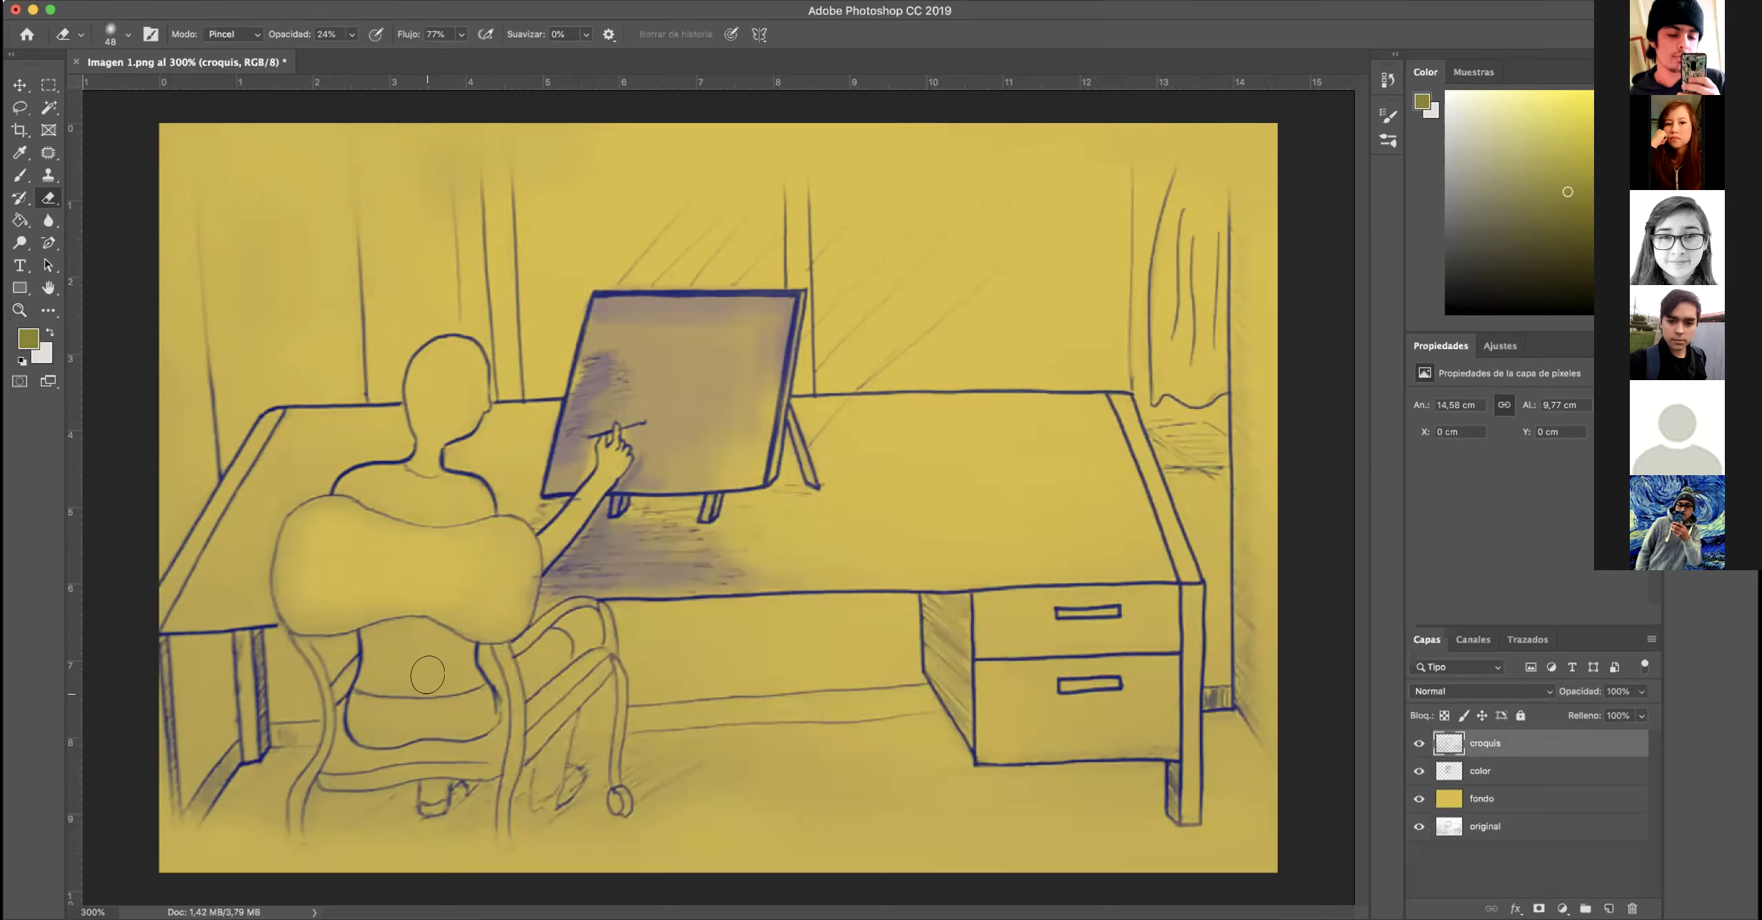
- Lighten the tone on the seated figure's lower back with a 30 px eraser, and make the color layer active
right_click(441, 717)
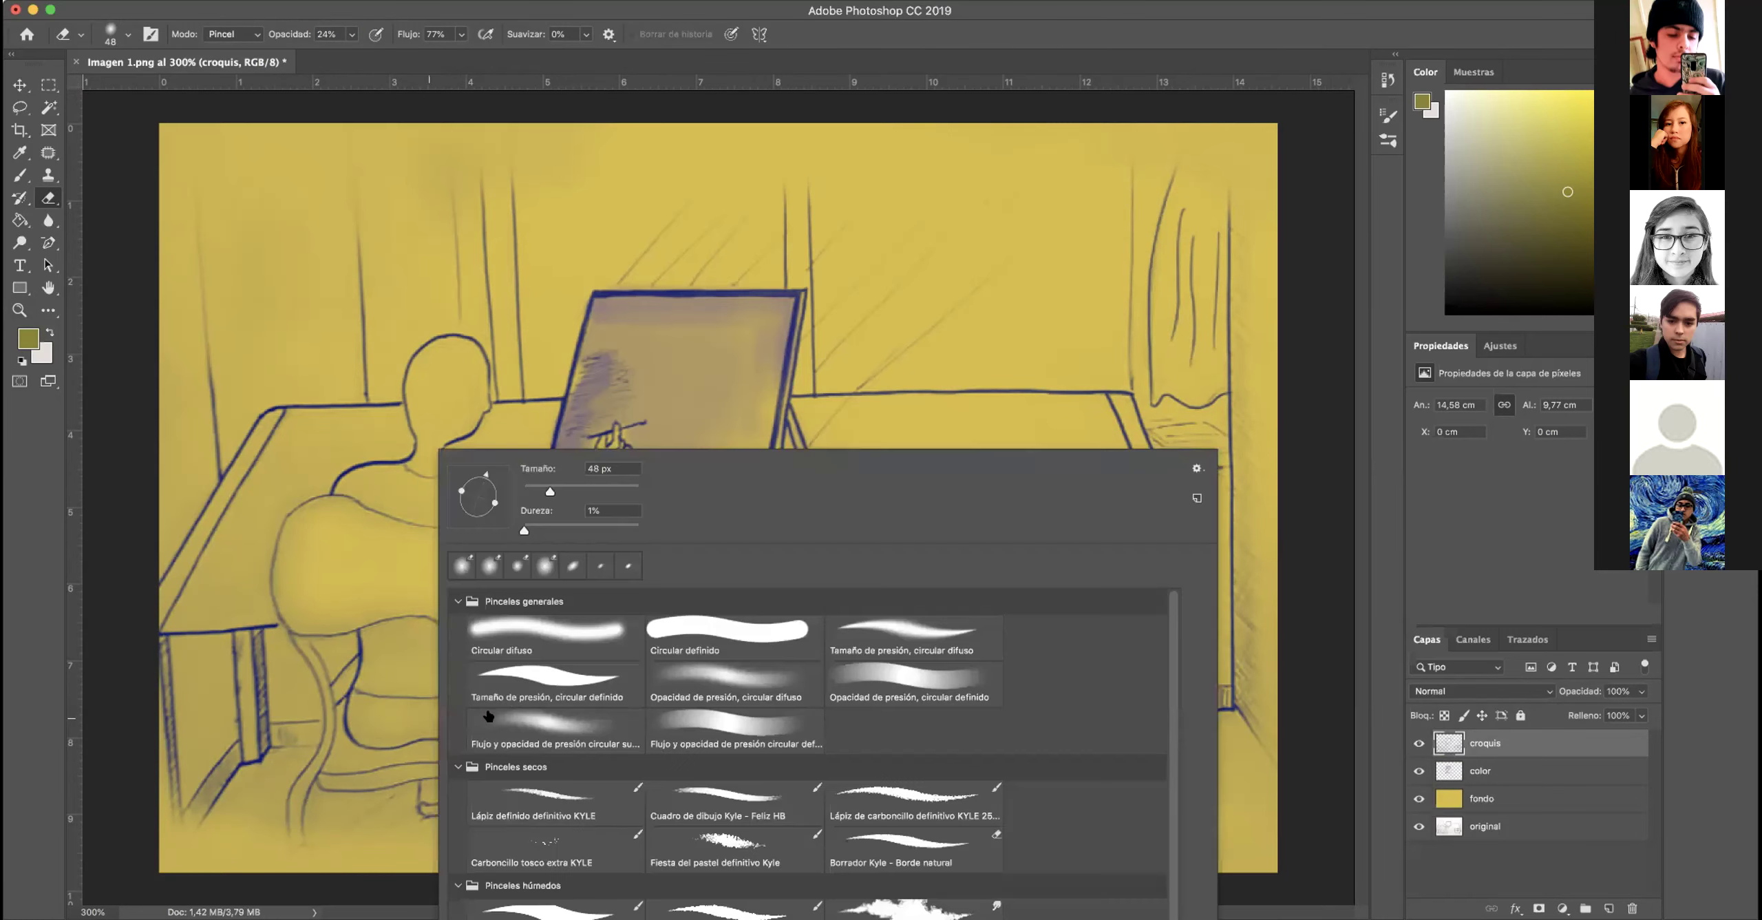
click(540, 492)
click(368, 720)
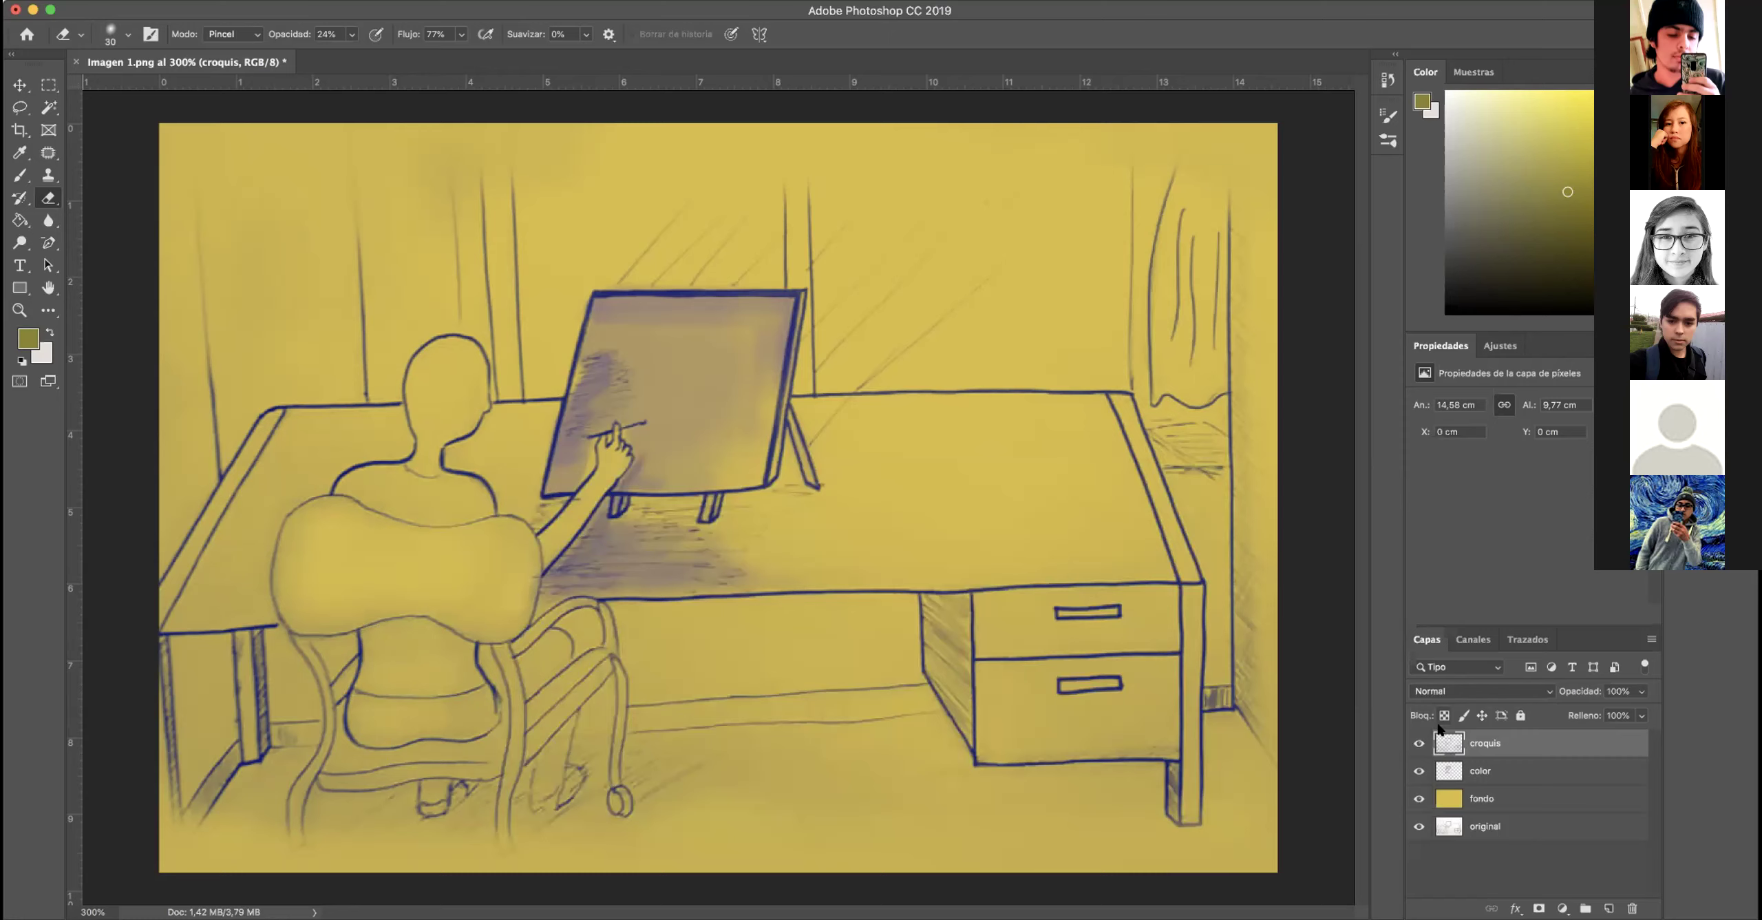
click(1480, 770)
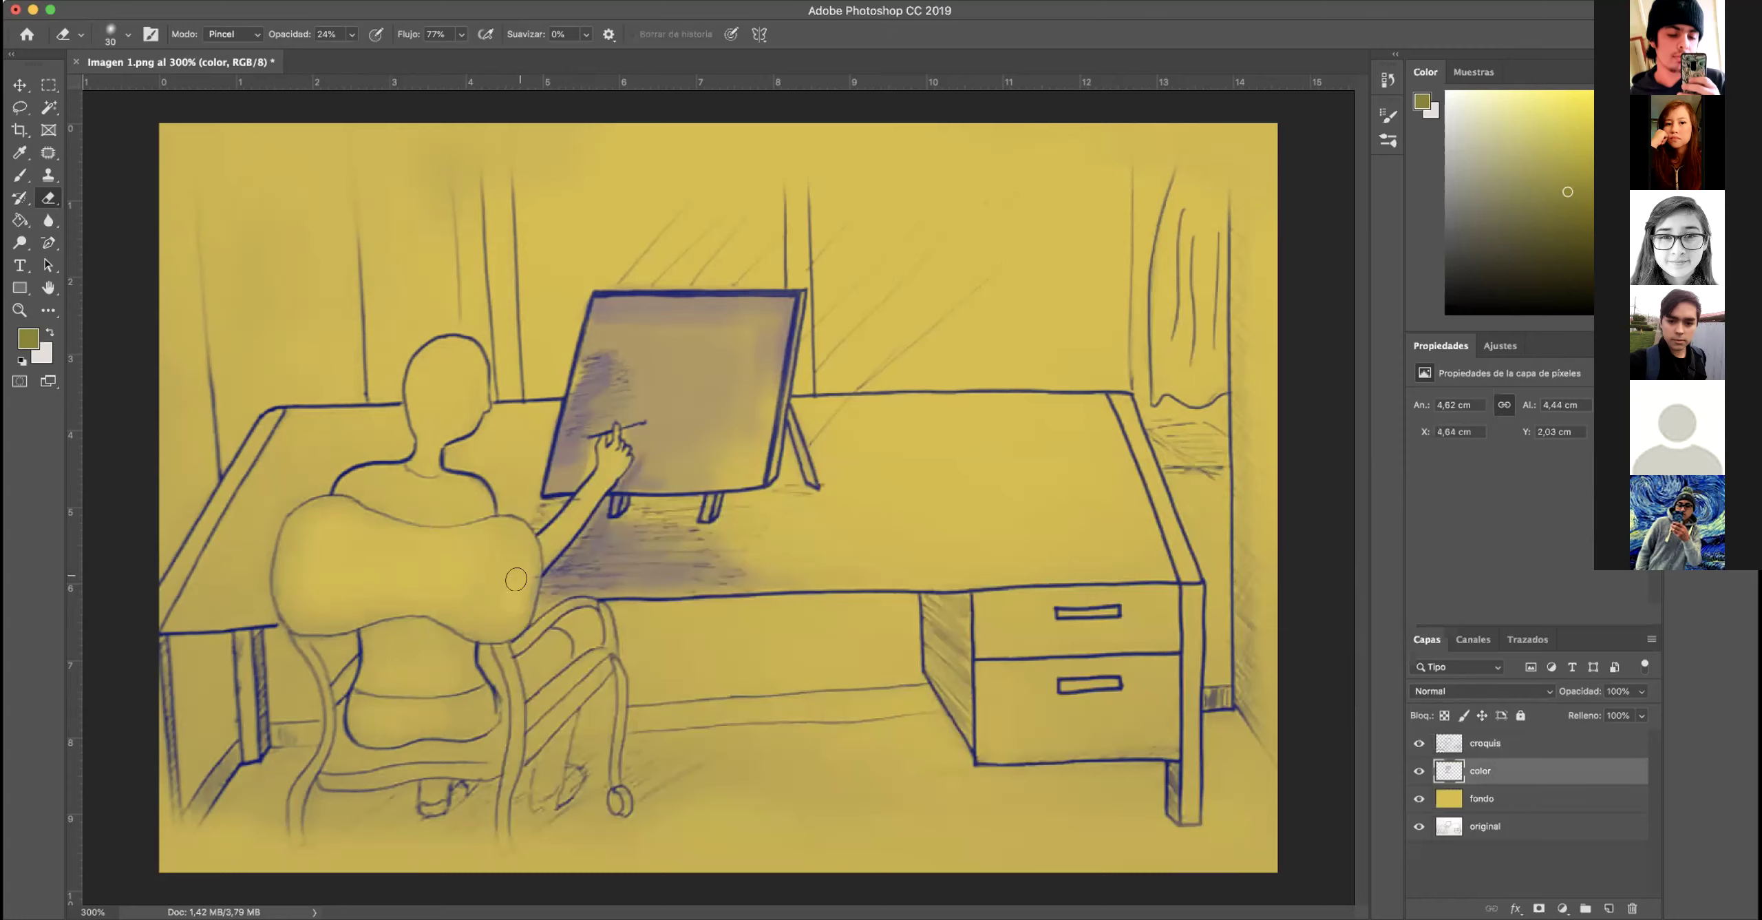